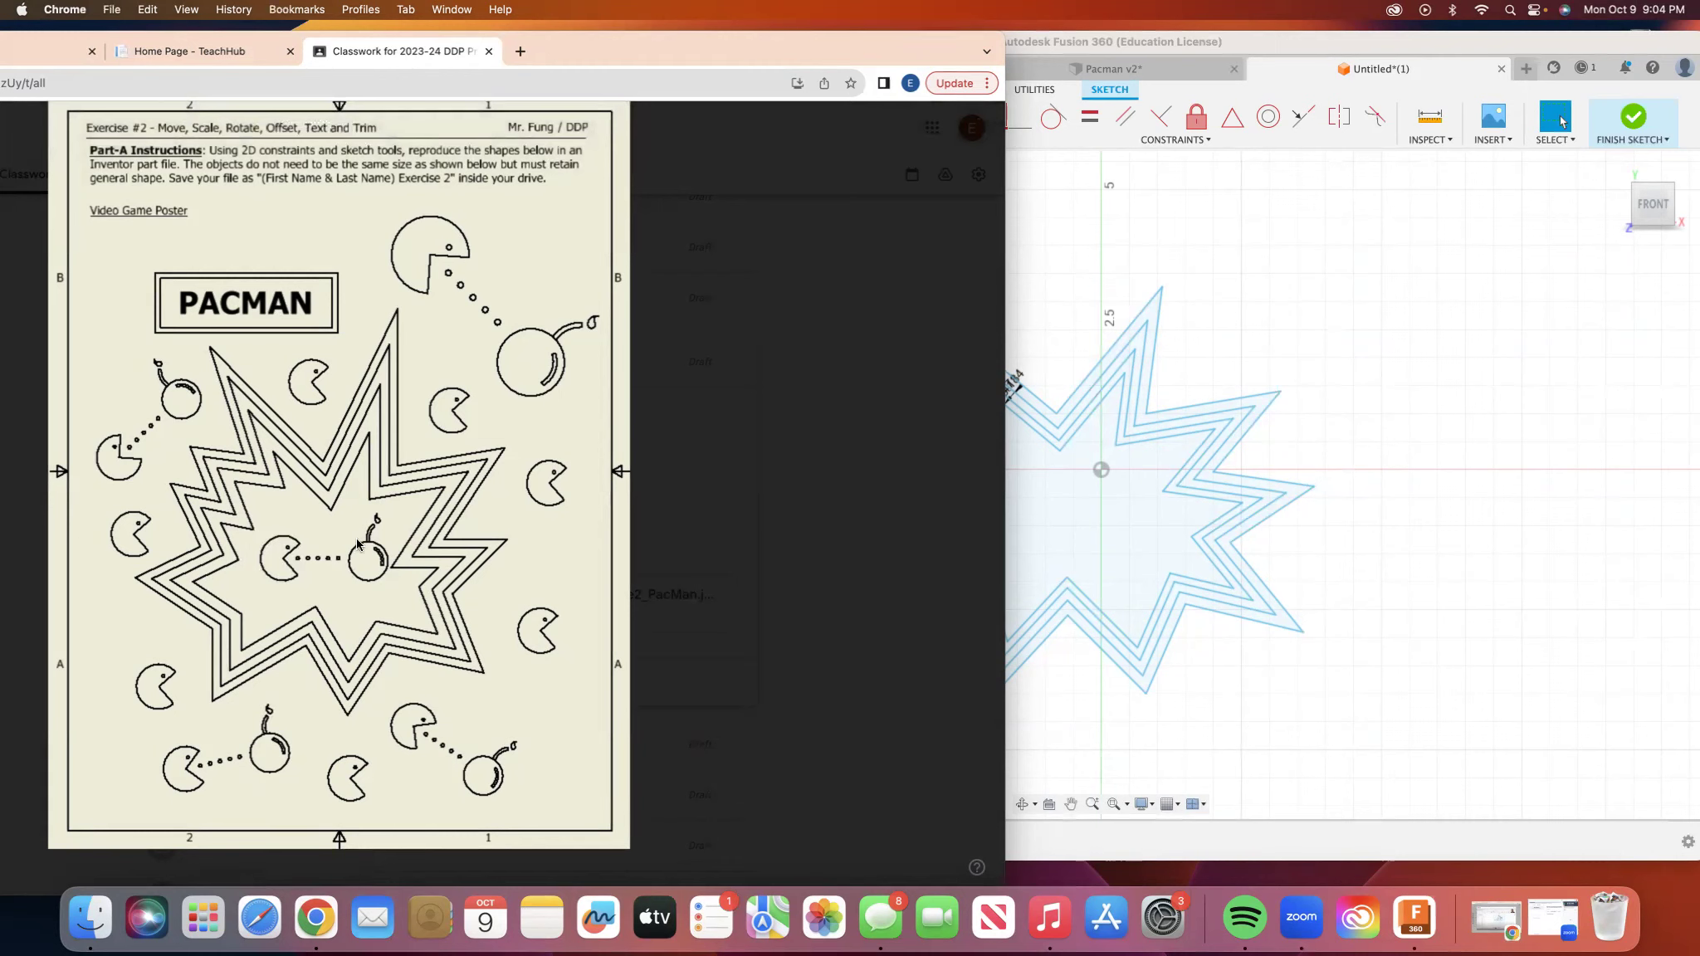
In Fusion 360, draw a circle about 0.86 in in diameter inside the starburst, near its left inner point, for Pac-Man's body.
click(1094, 514)
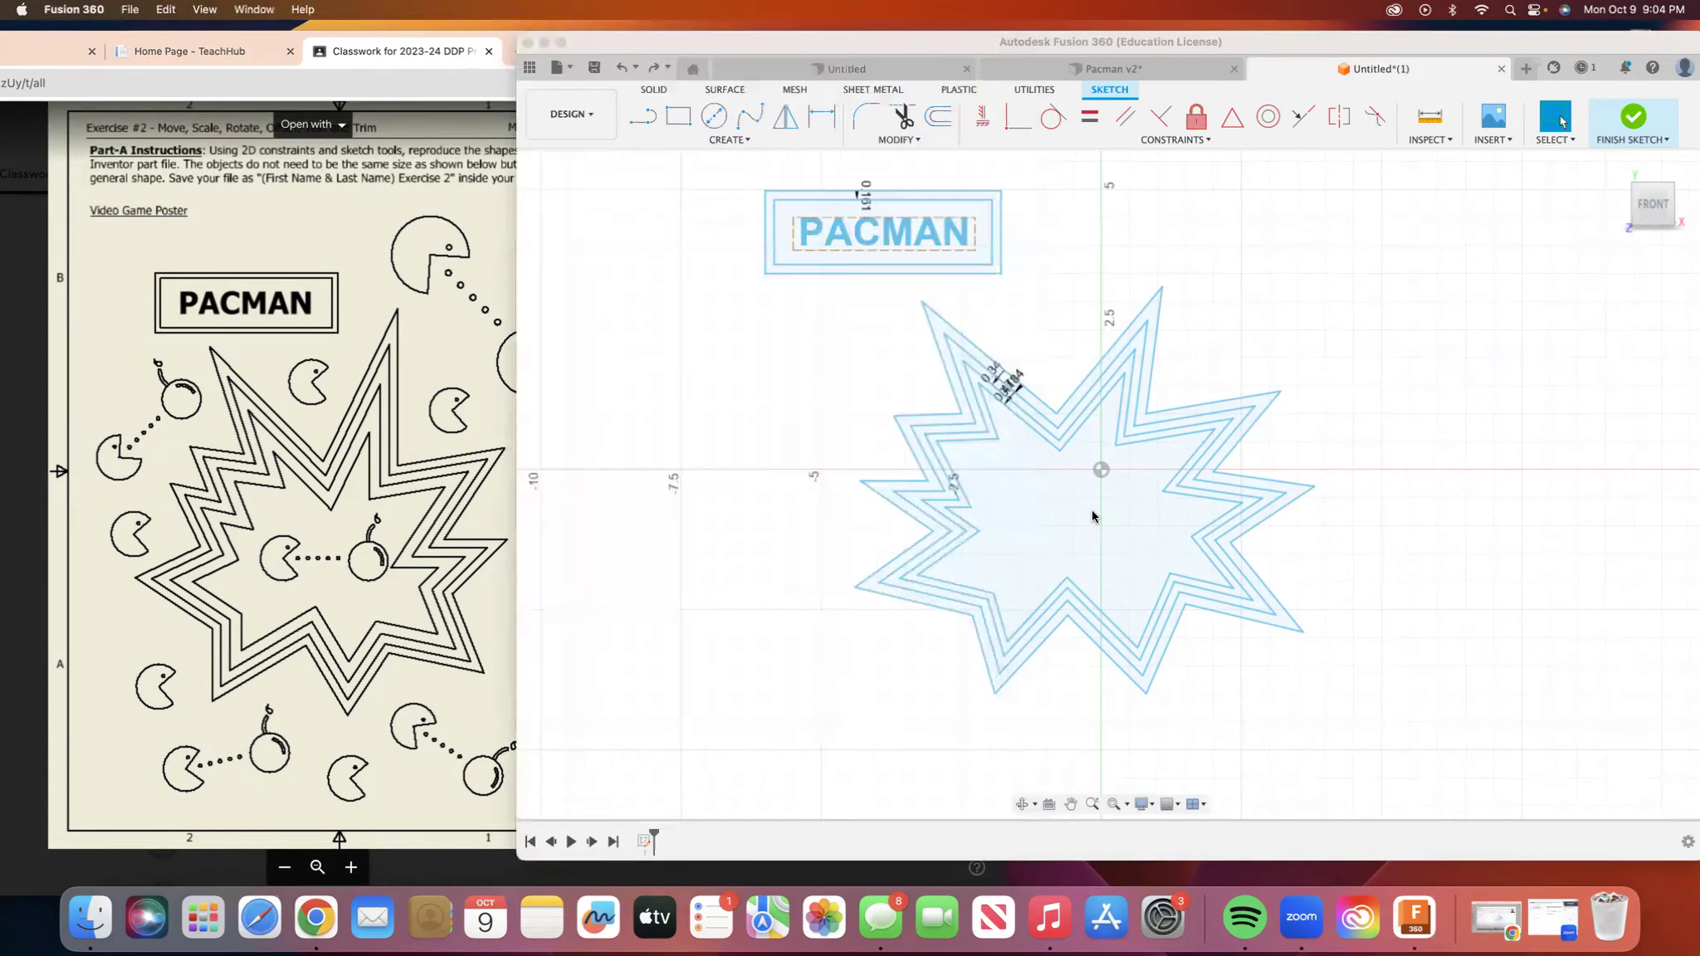
scroll(1280, 409, up, 10)
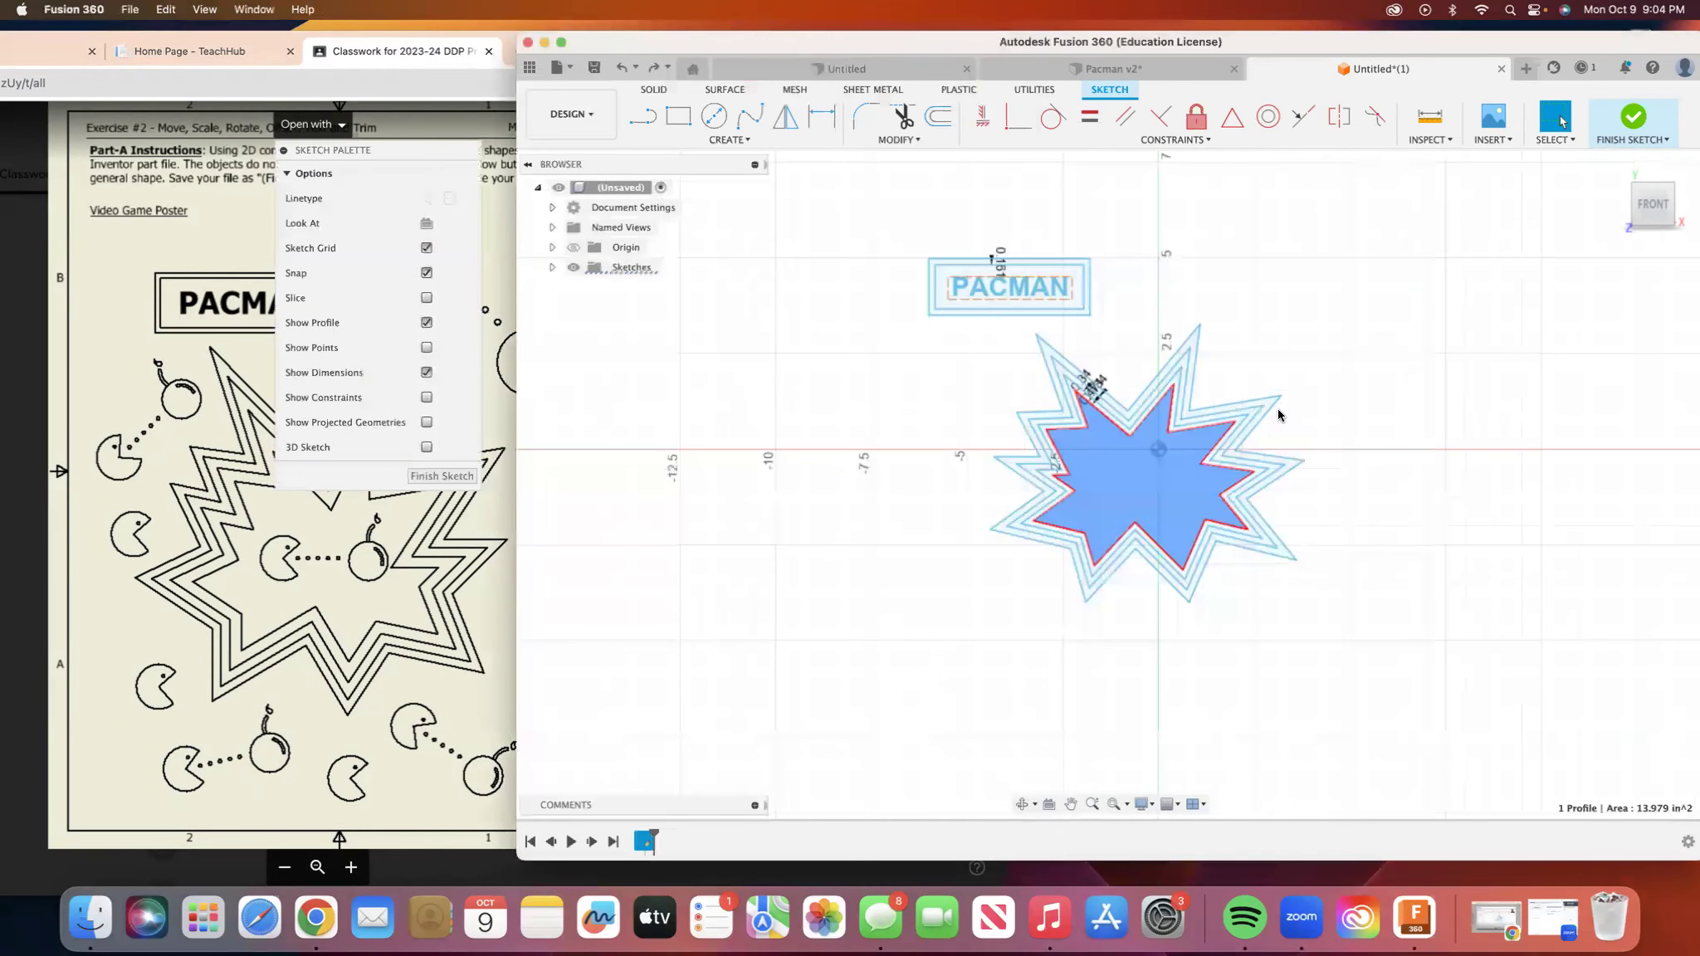
click(1069, 802)
mouse_move(680, 718)
mouse_down()
mouse_move(1195, 318)
mouse_move(987, 512)
mouse_move(1162, 636)
mouse_move(1002, 642)
mouse_up()
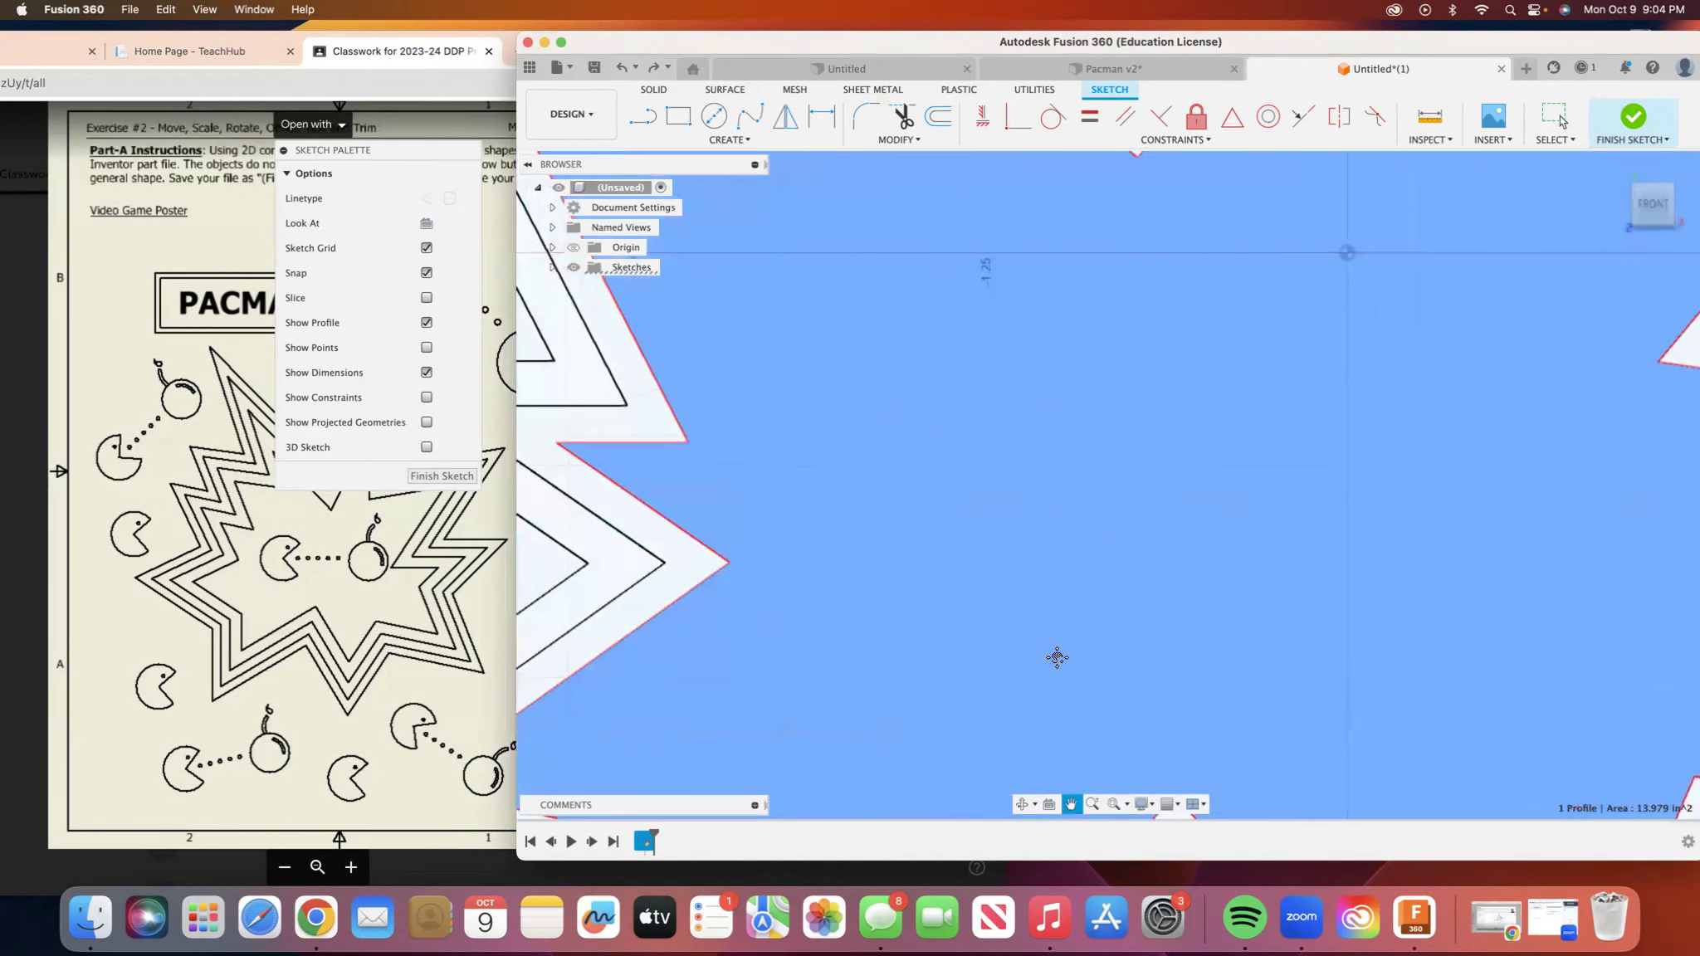
drag(1097, 758, 1096, 760)
scroll(1097, 760, down, 5)
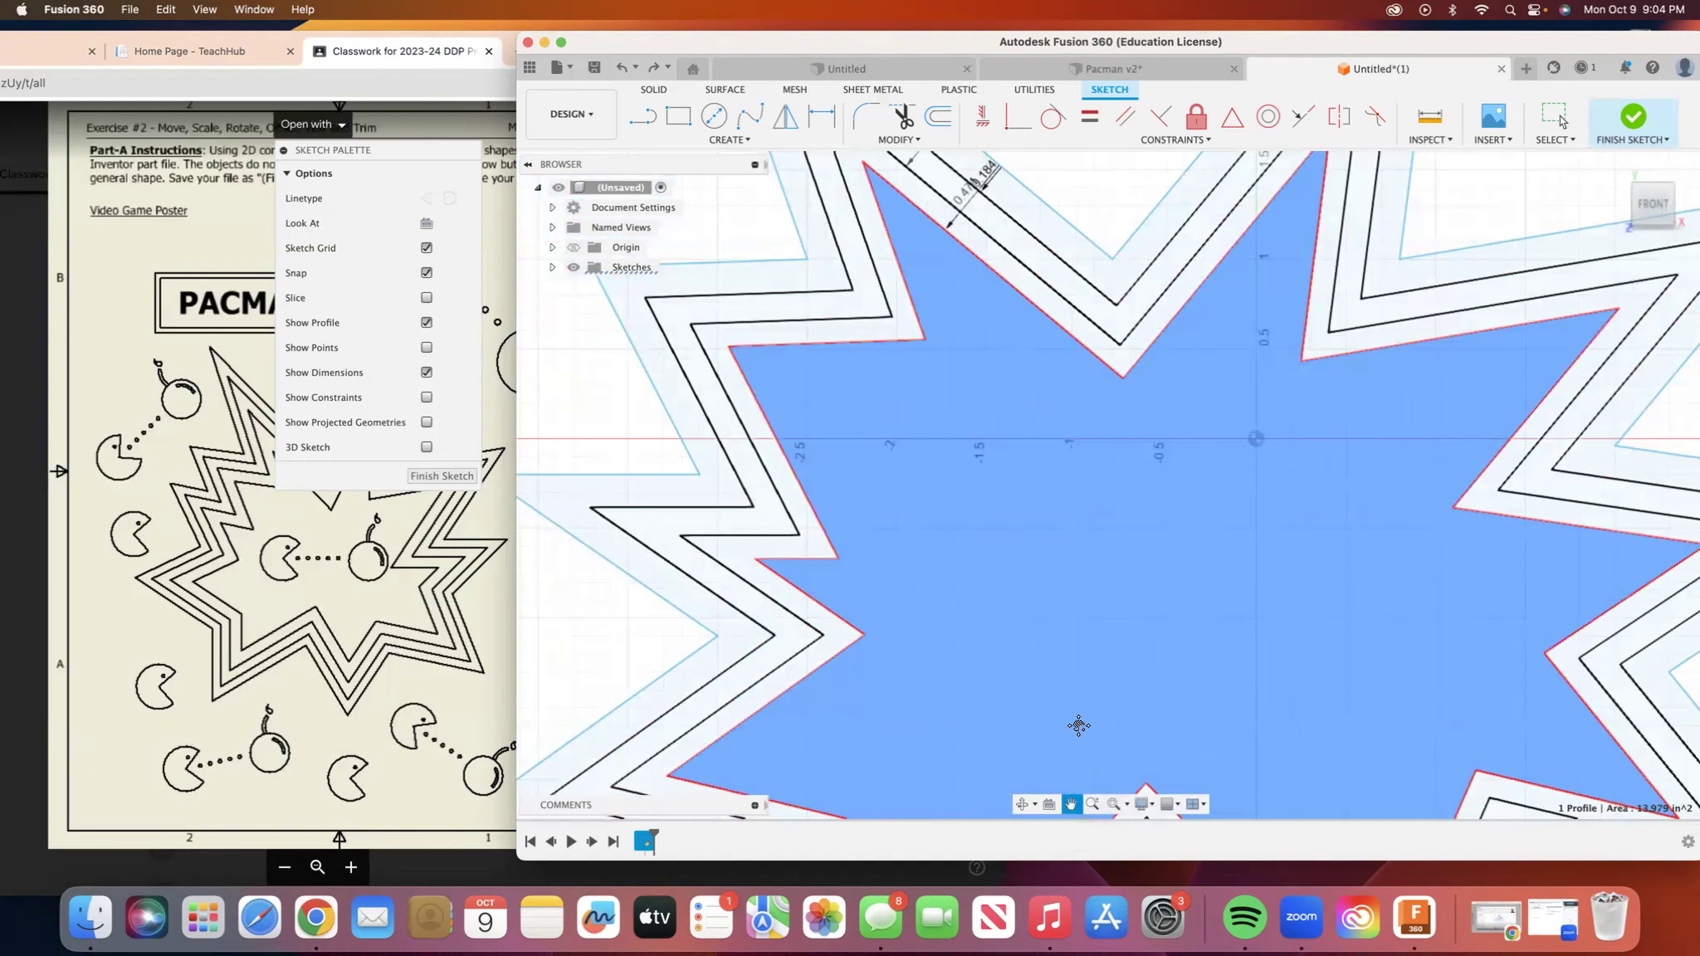
drag(1072, 704, 1006, 611)
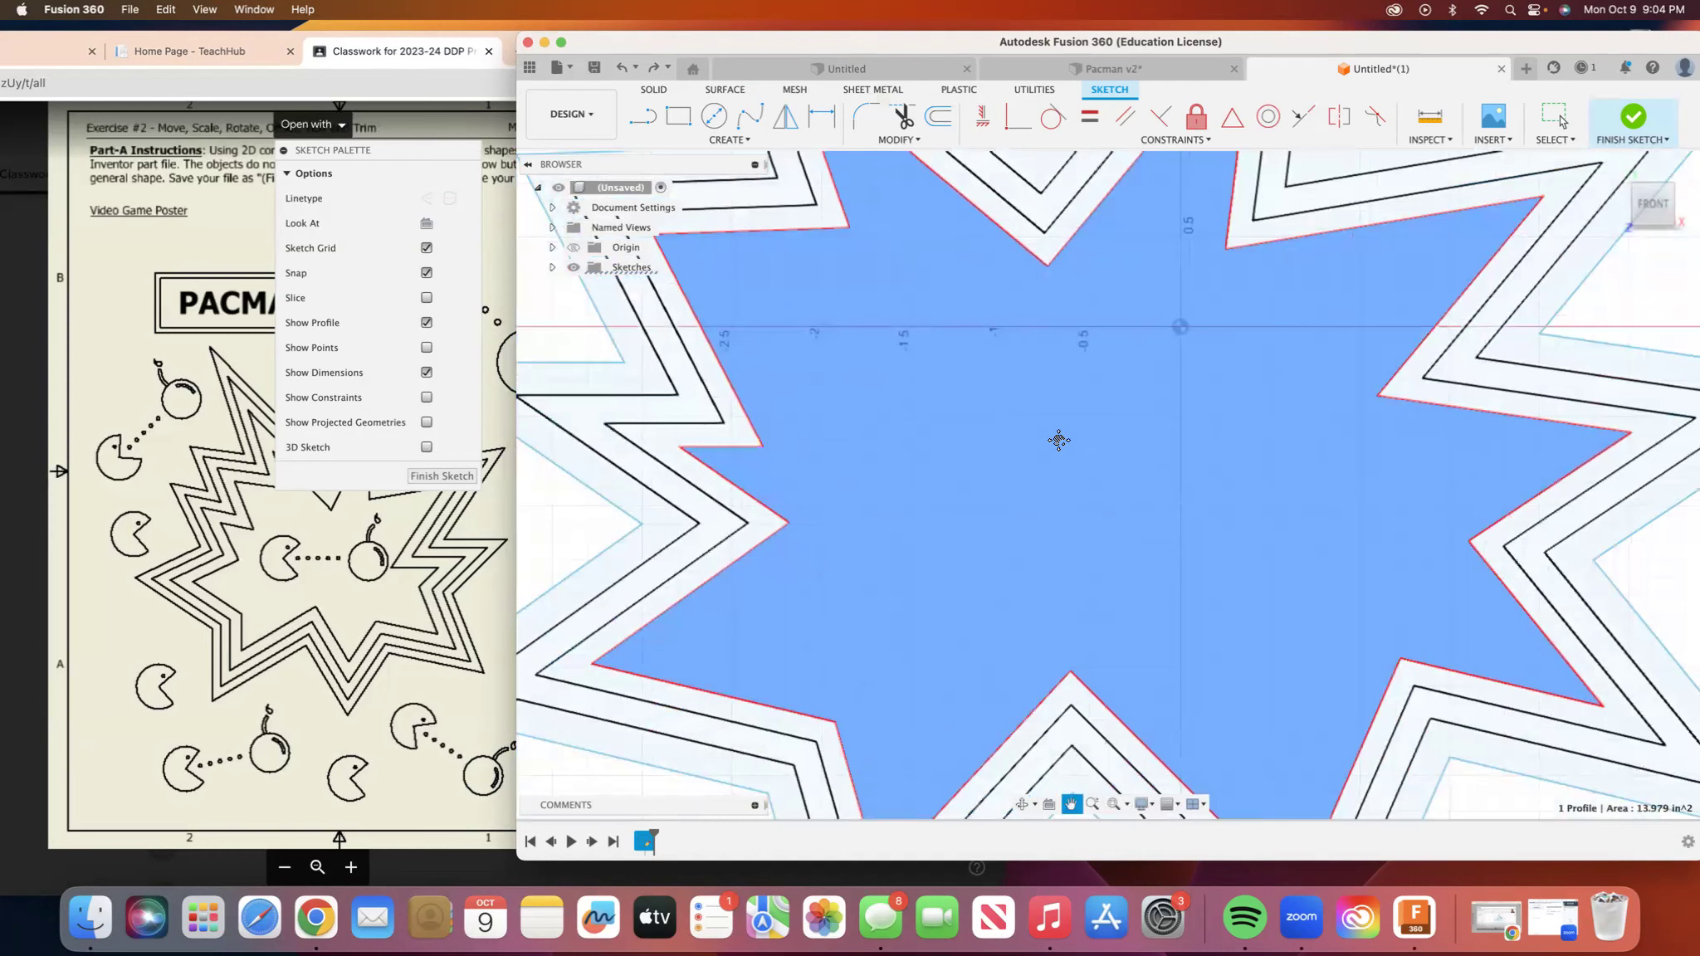
key(Escape)
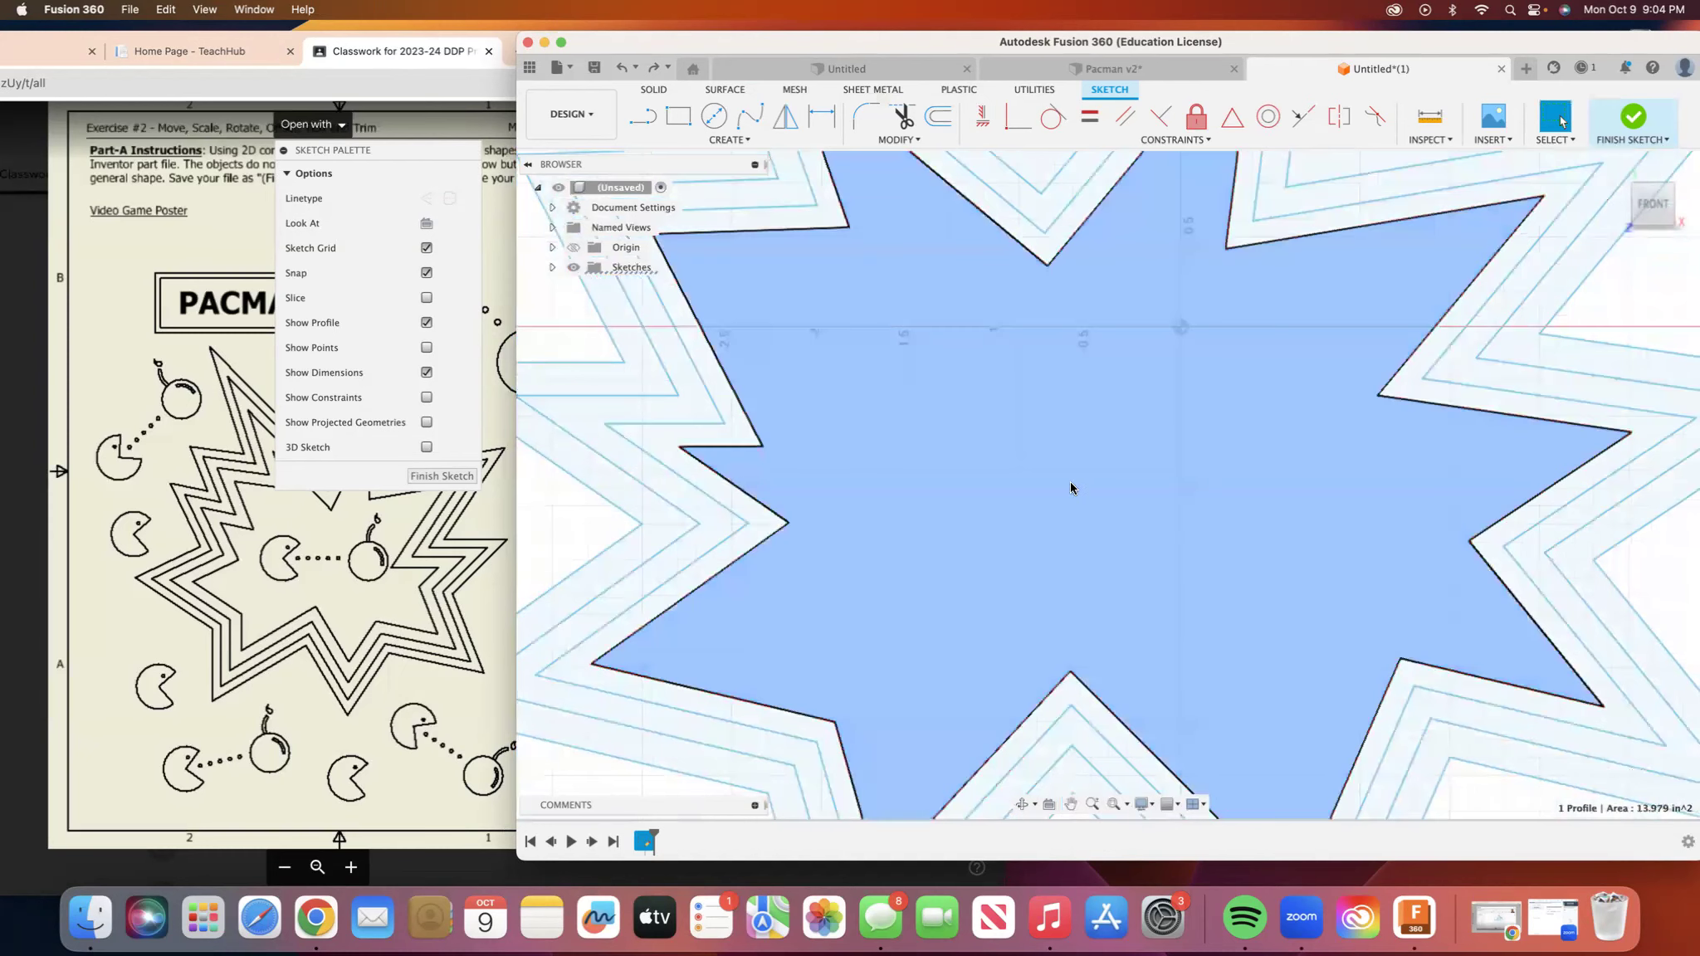
click(713, 116)
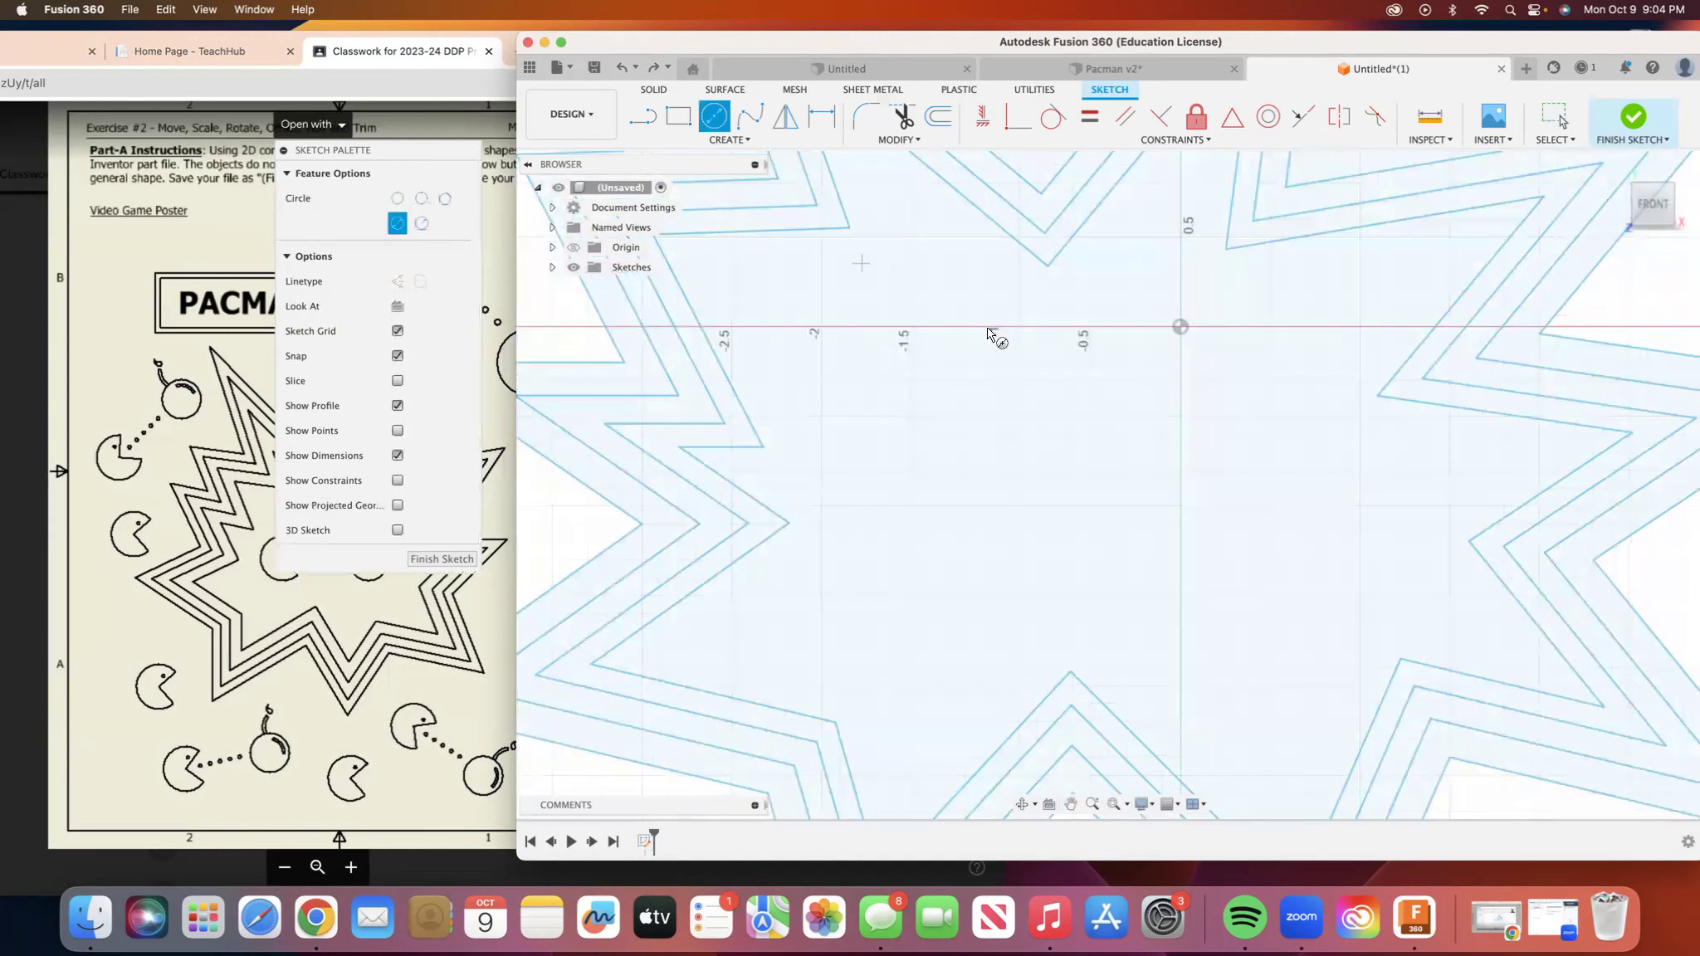
click(874, 524)
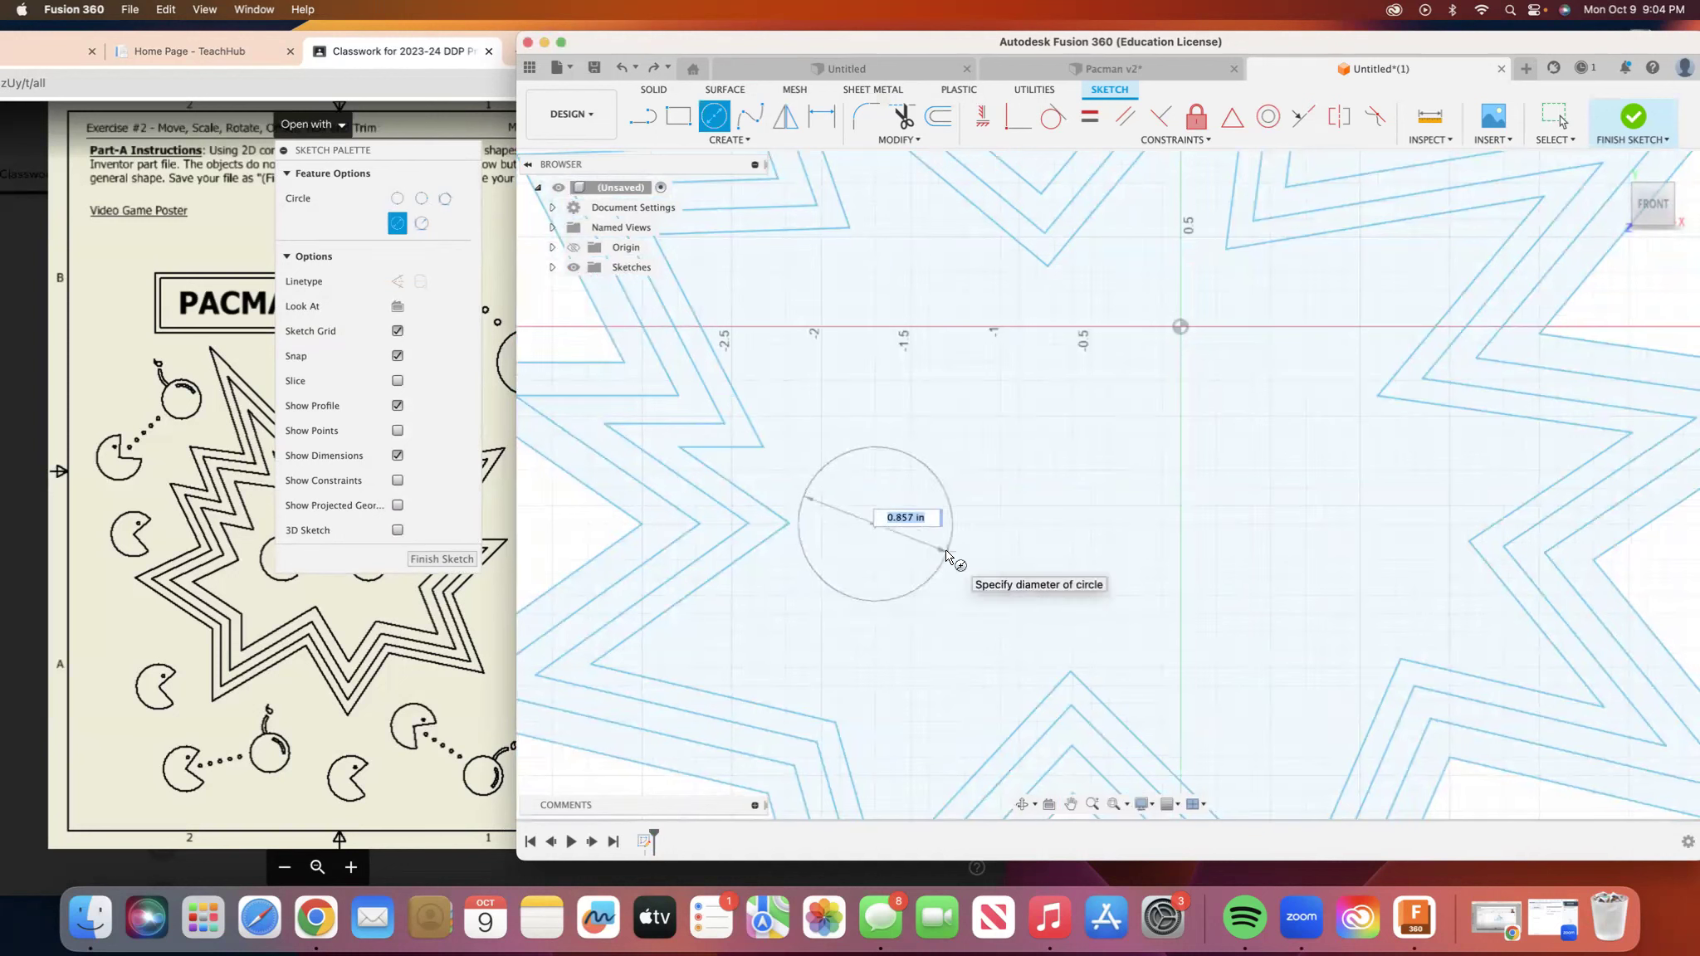
click(948, 554)
right_click(947, 554)
click(1005, 547)
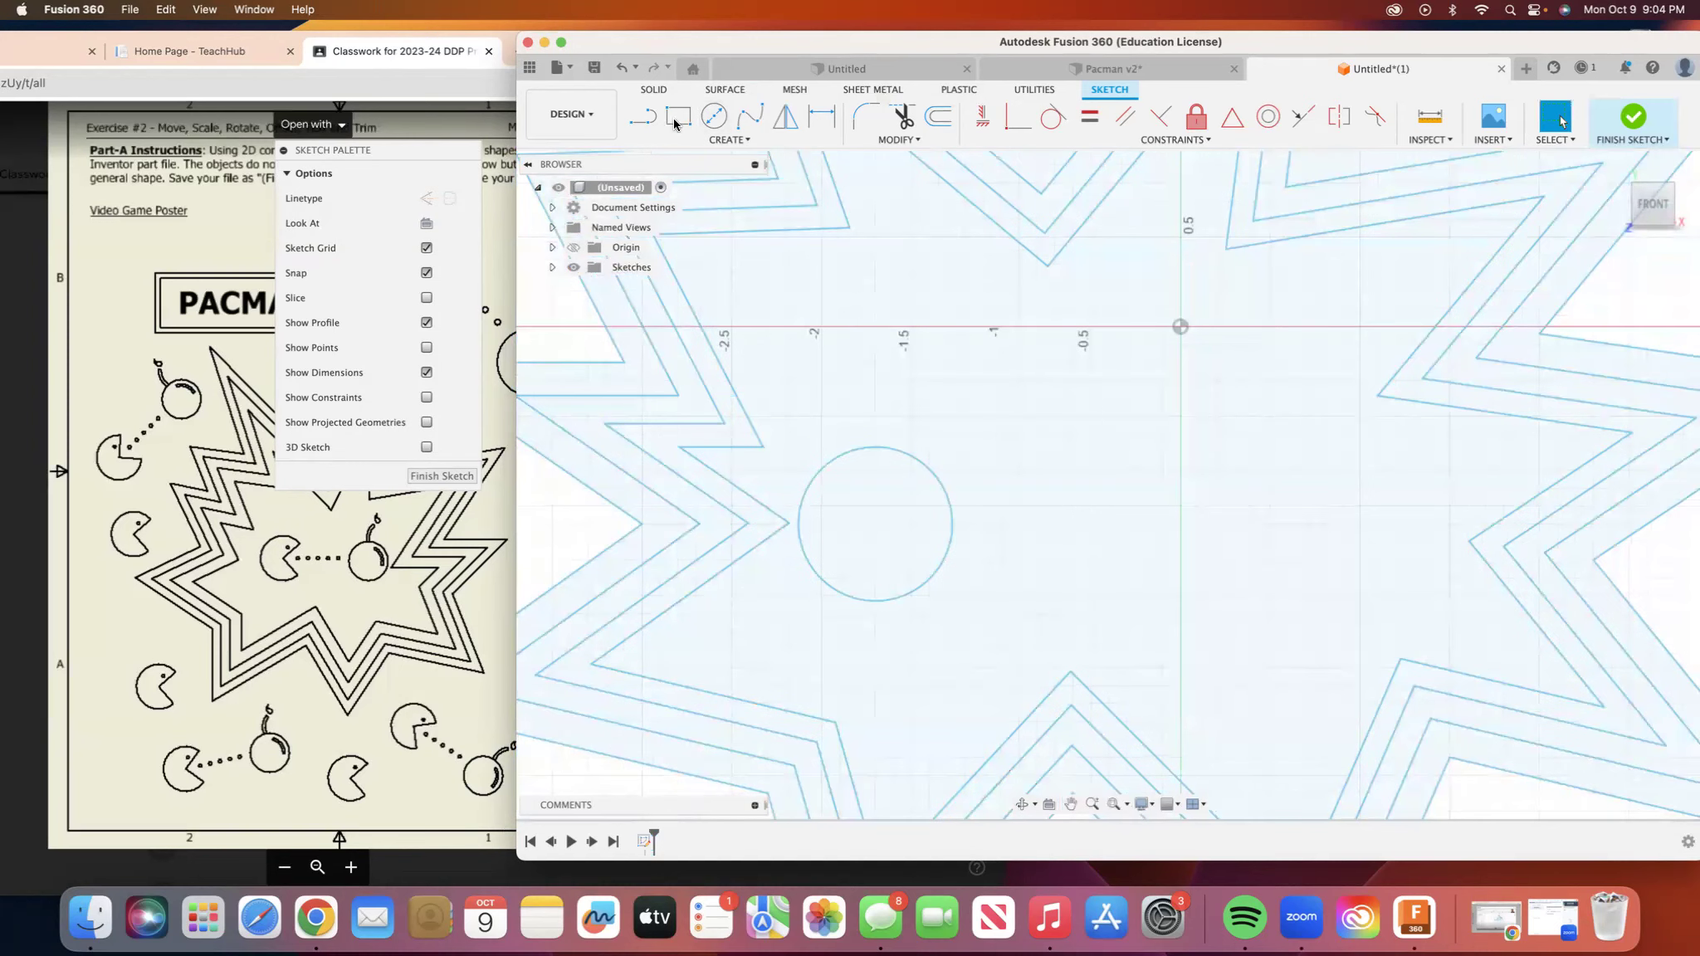
Draw two connected lines forming Pac-Man's mouth, from the circle's upper right edge to near its center and back to its lower right edge.
click(642, 122)
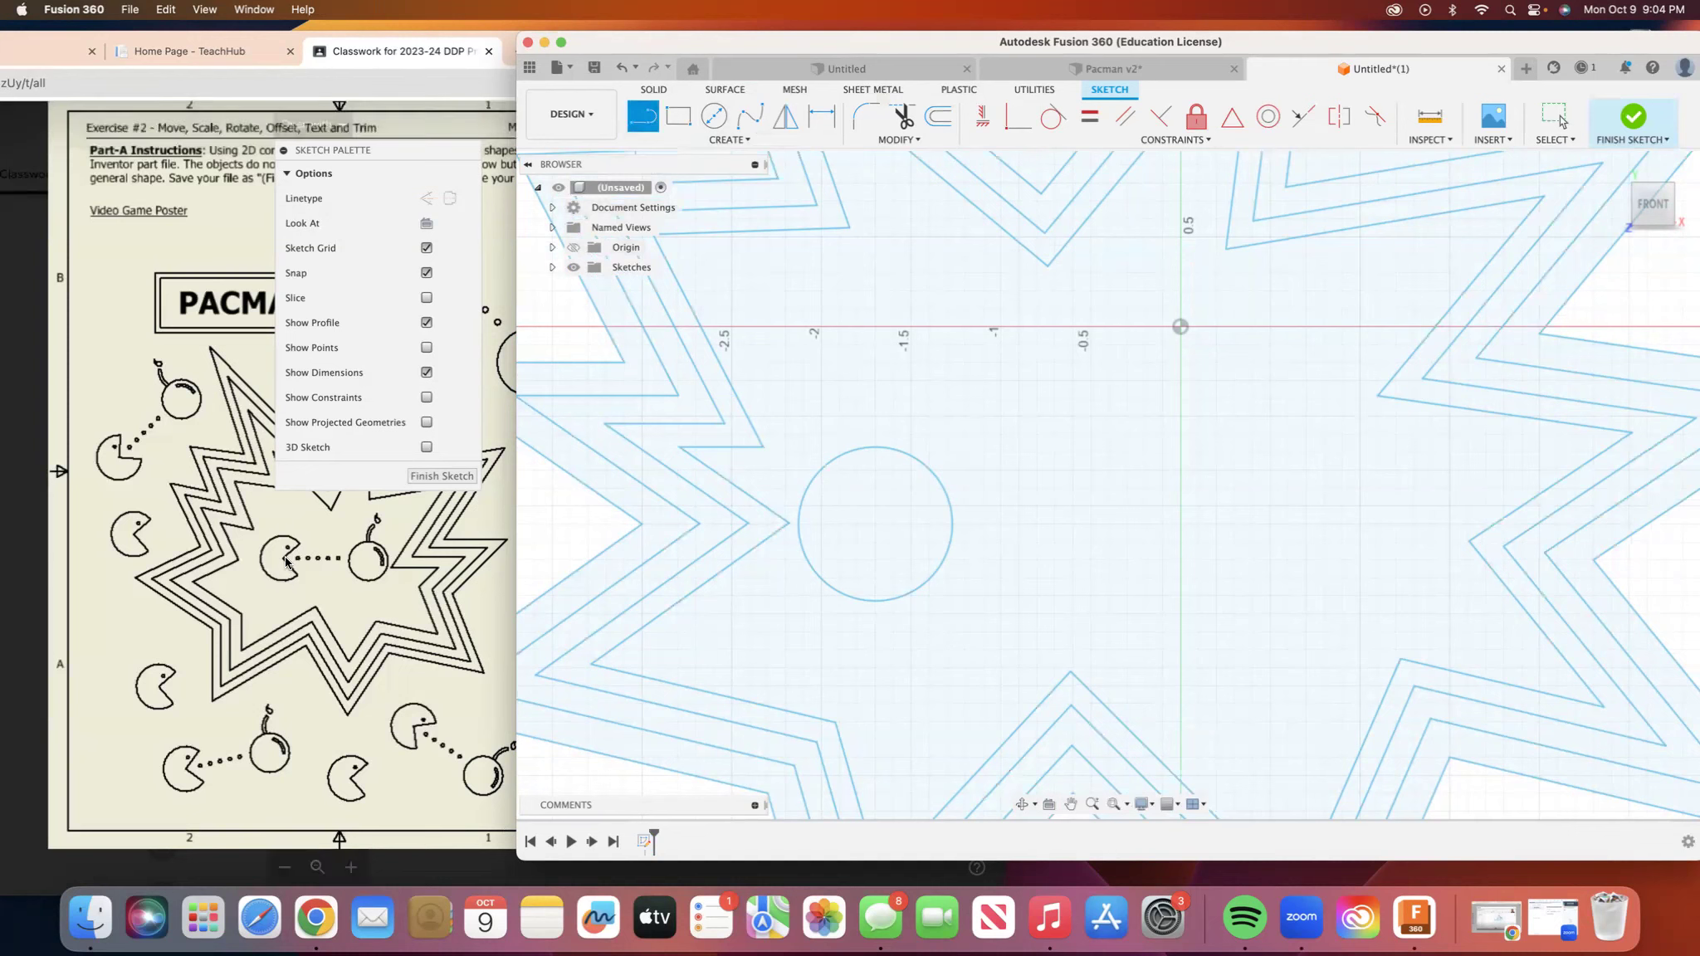
click(939, 486)
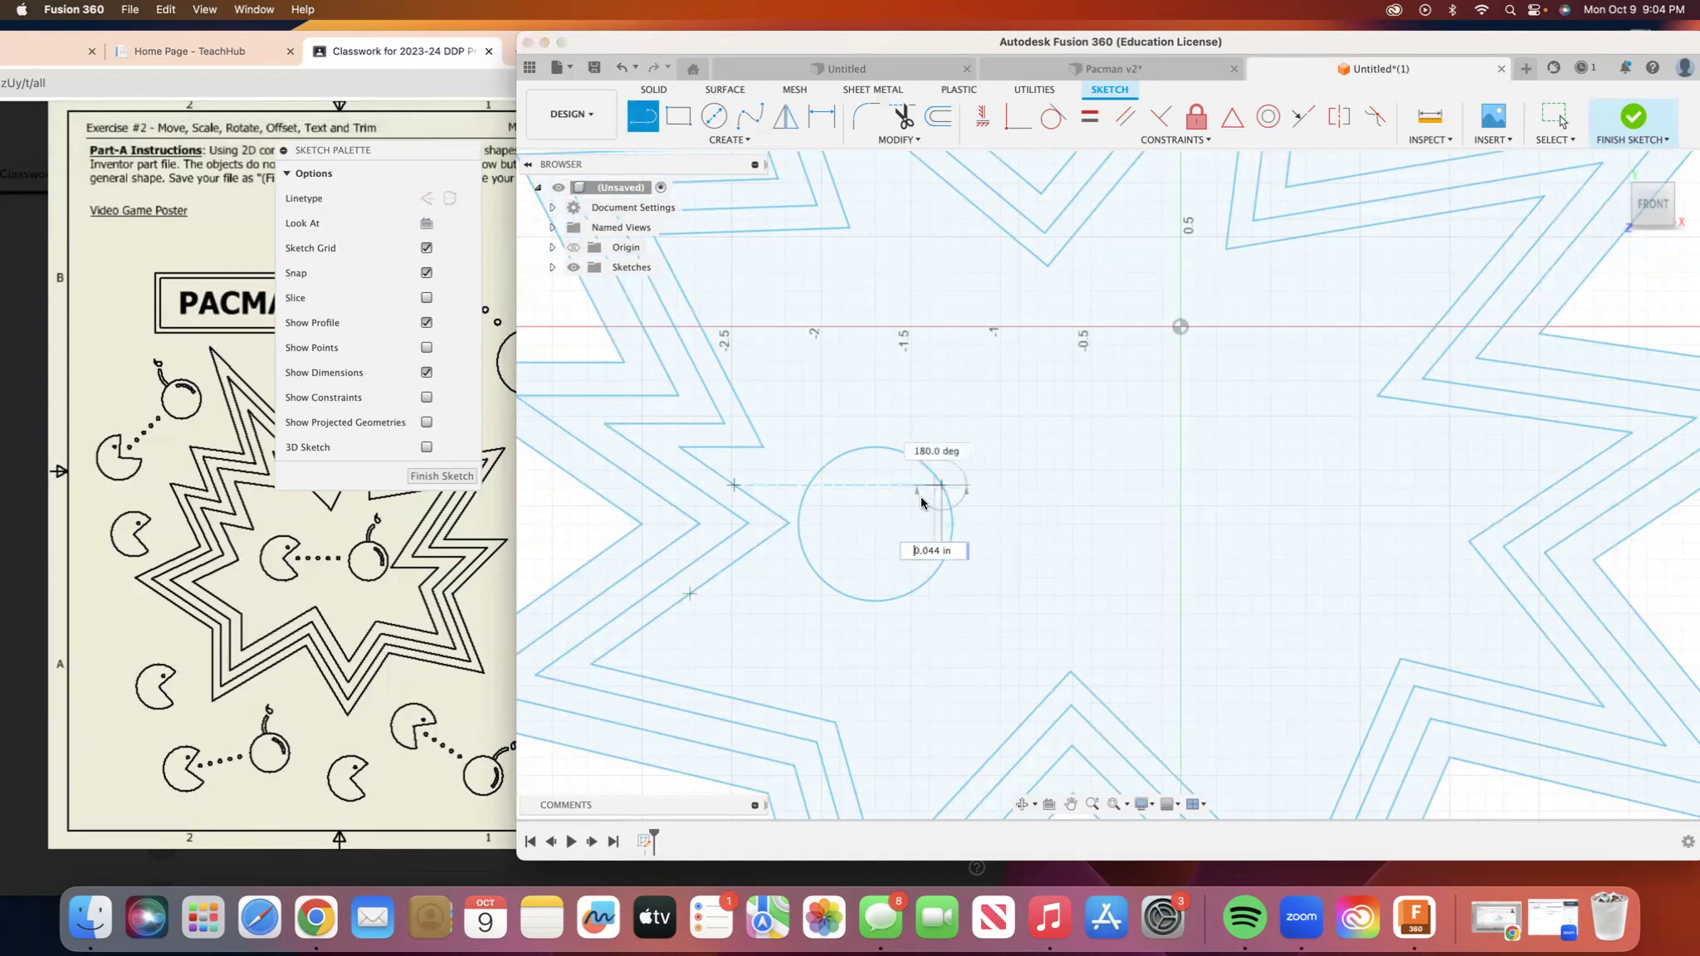
click(875, 542)
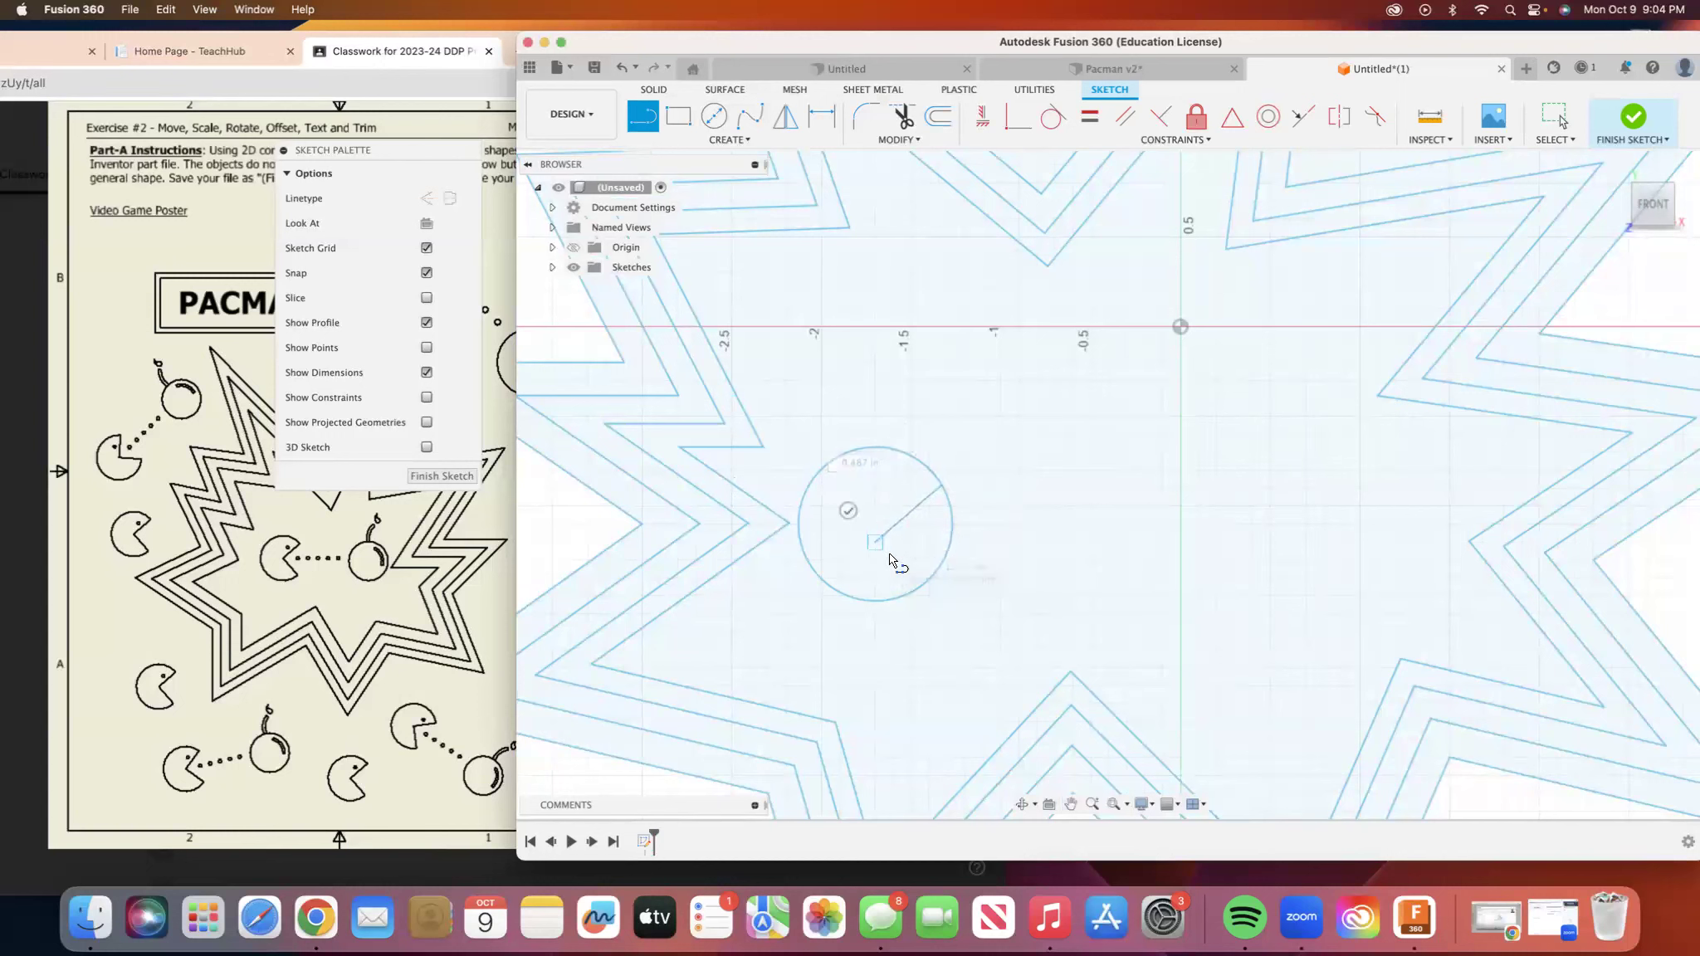
click(926, 579)
right_click(926, 581)
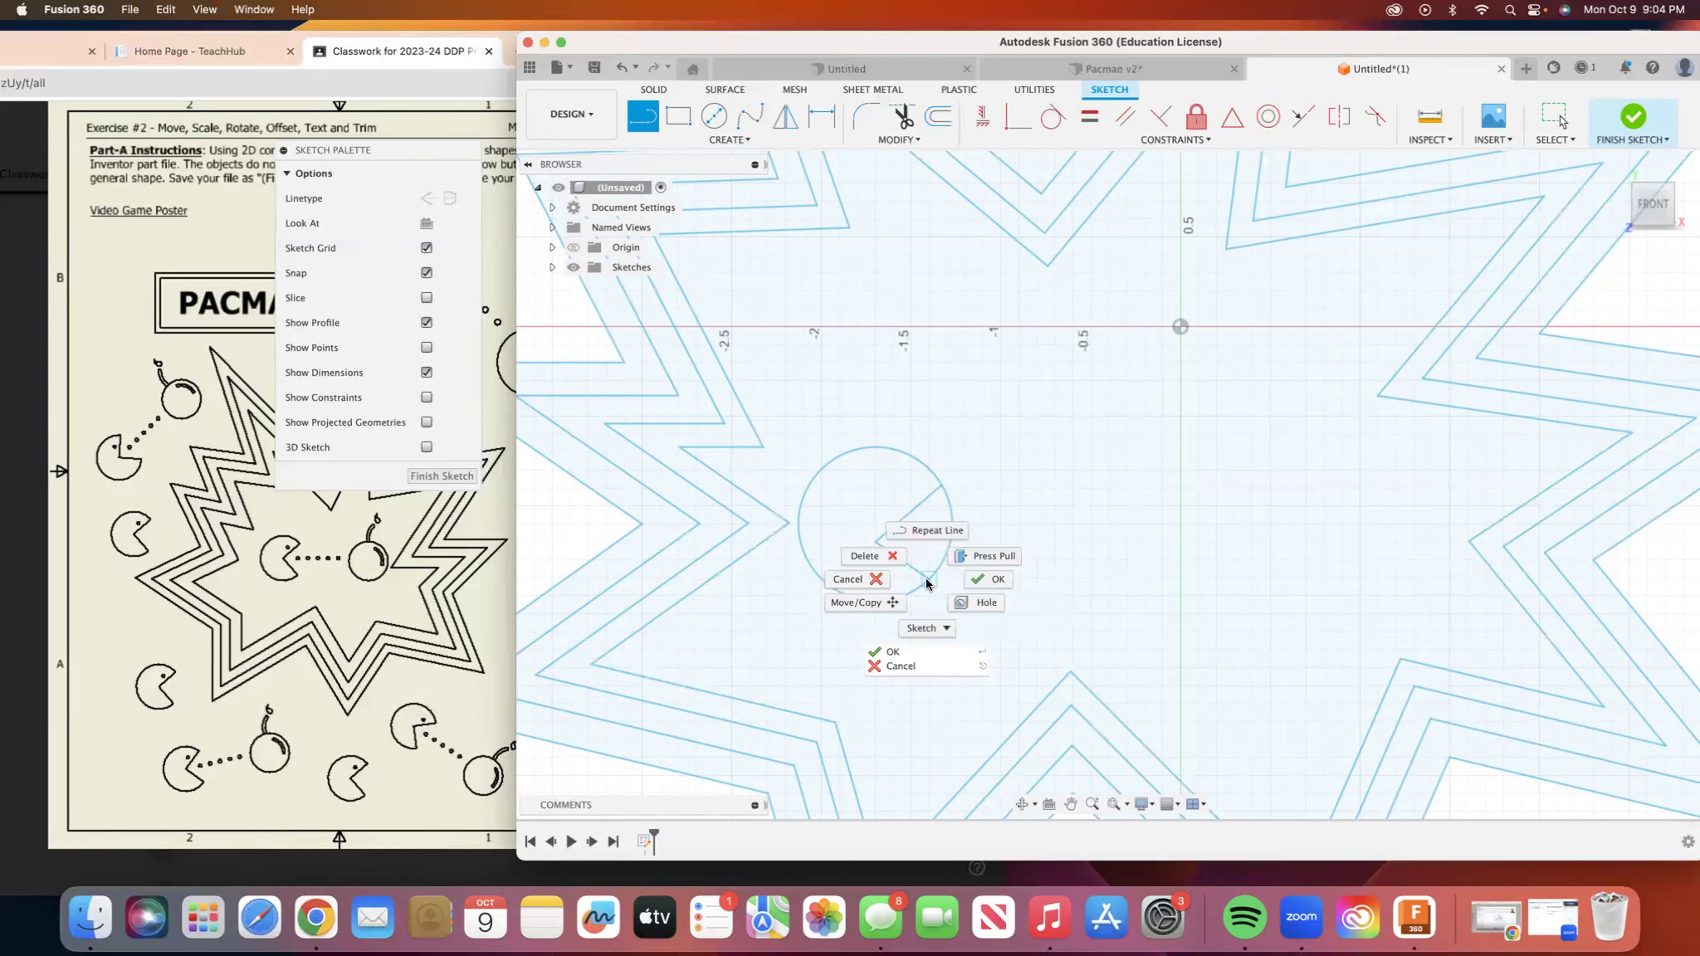
click(992, 579)
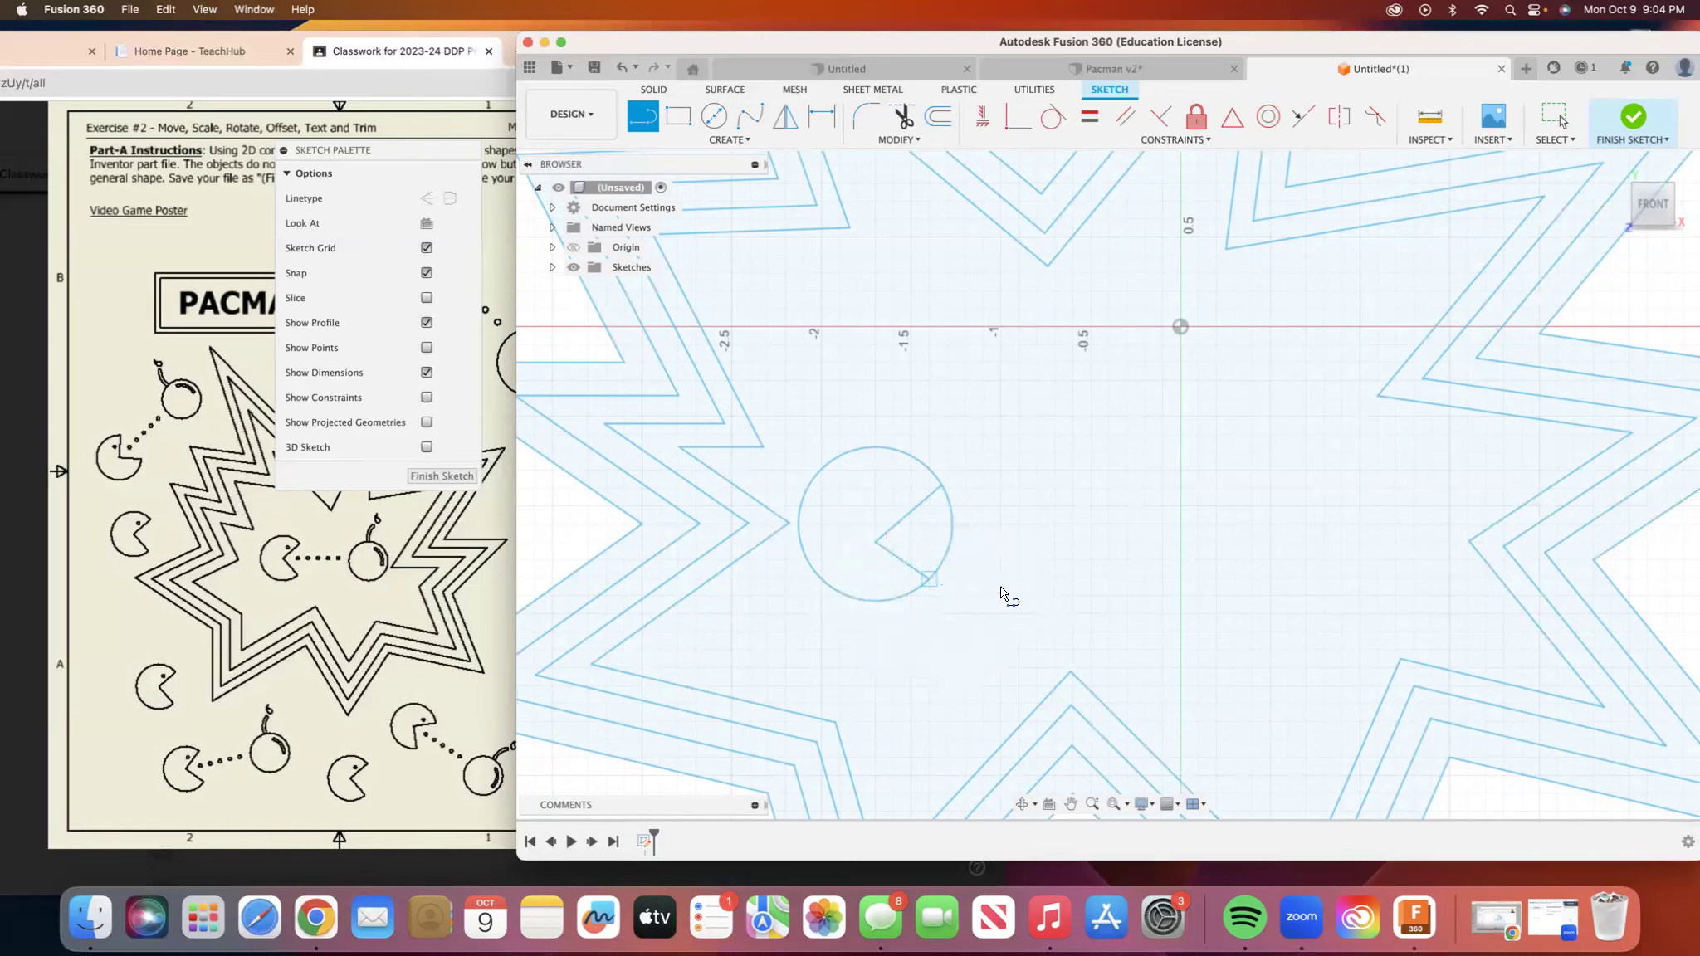
Trim the circle's arc between the two mouth lines to open Pac-Man's mouth.
click(905, 118)
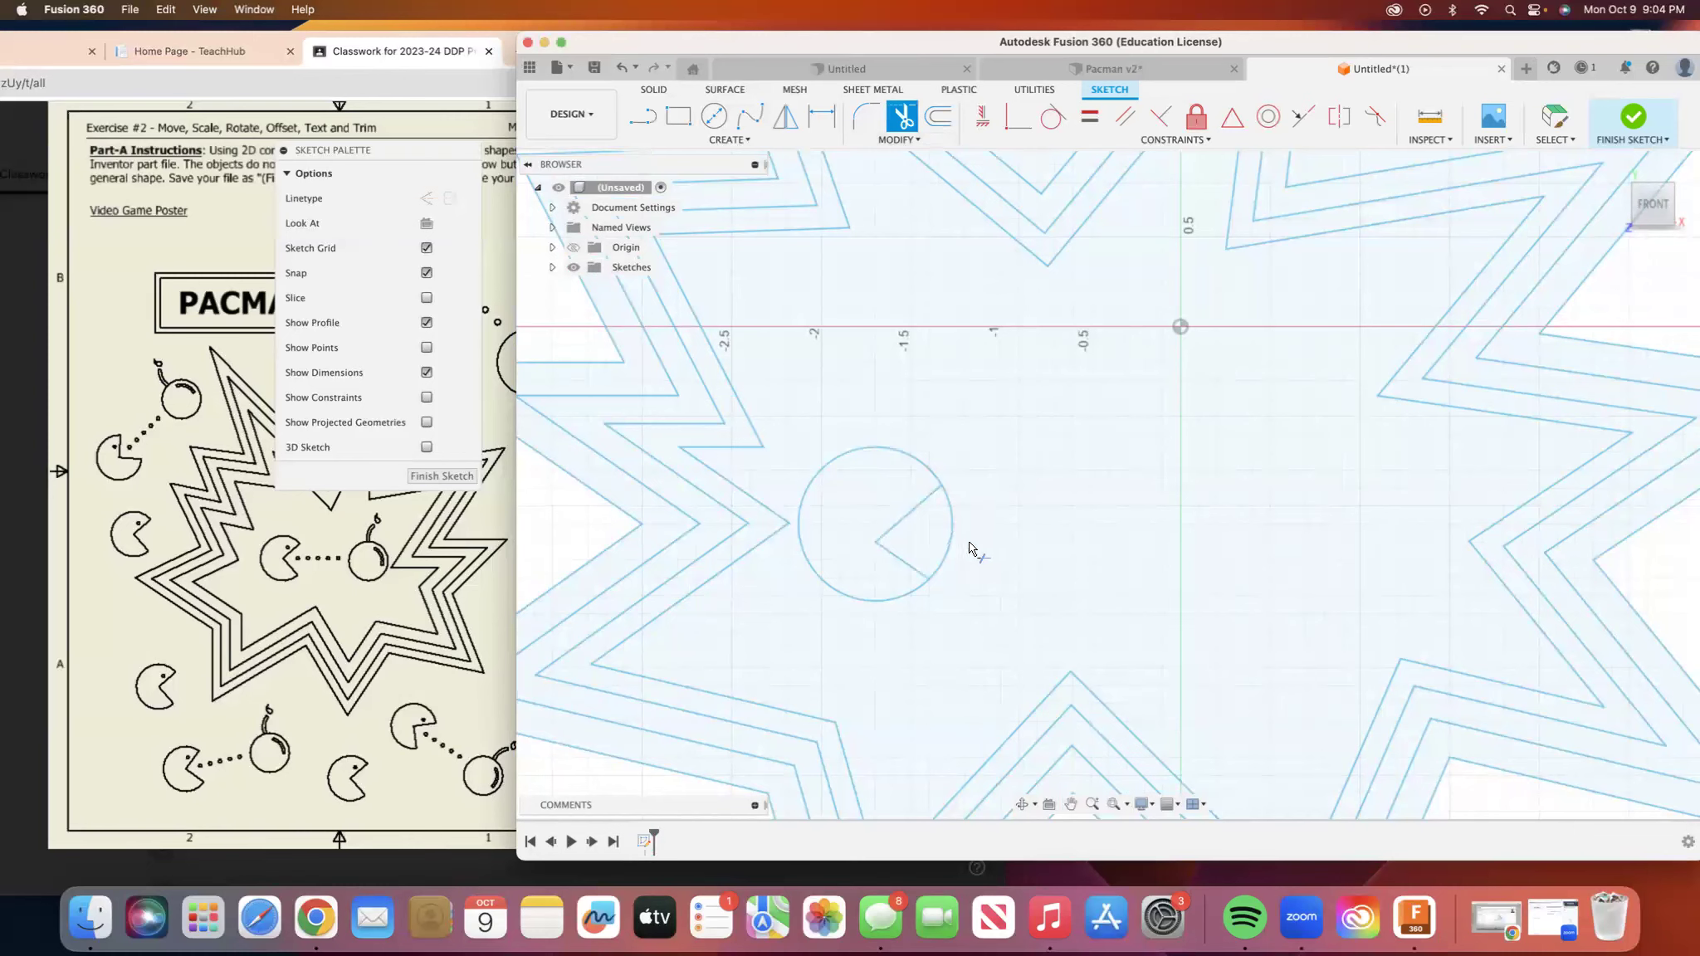
click(948, 546)
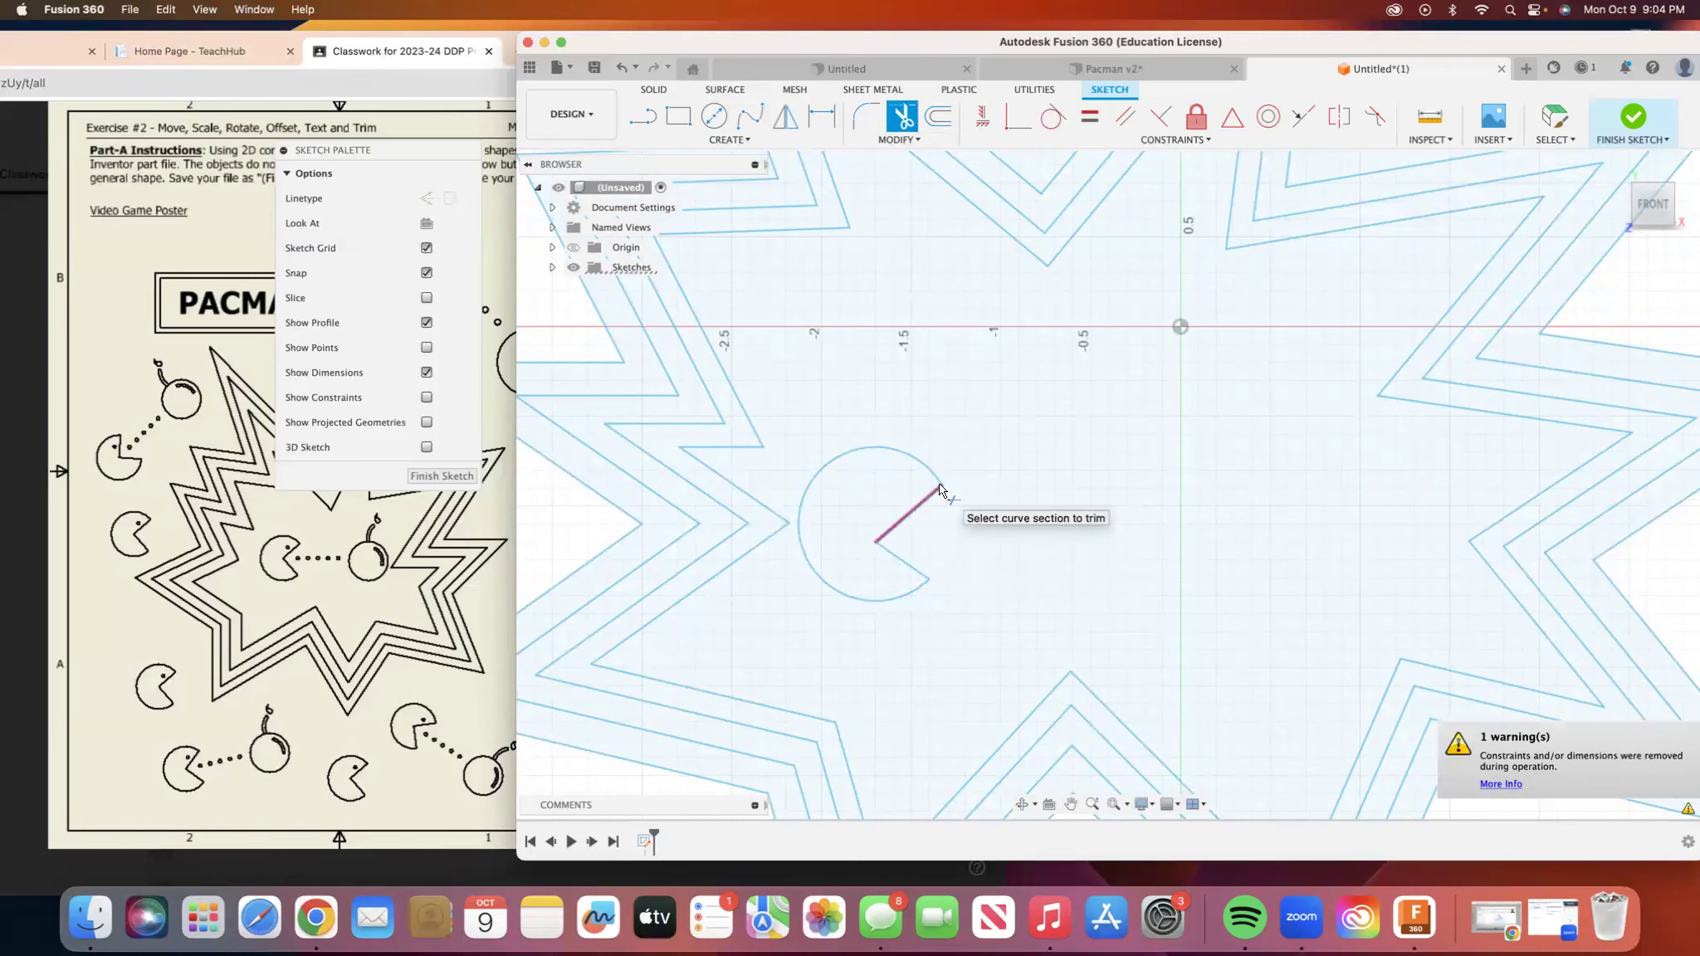
scroll(938, 498, down, 3)
scroll(942, 490, up, 3)
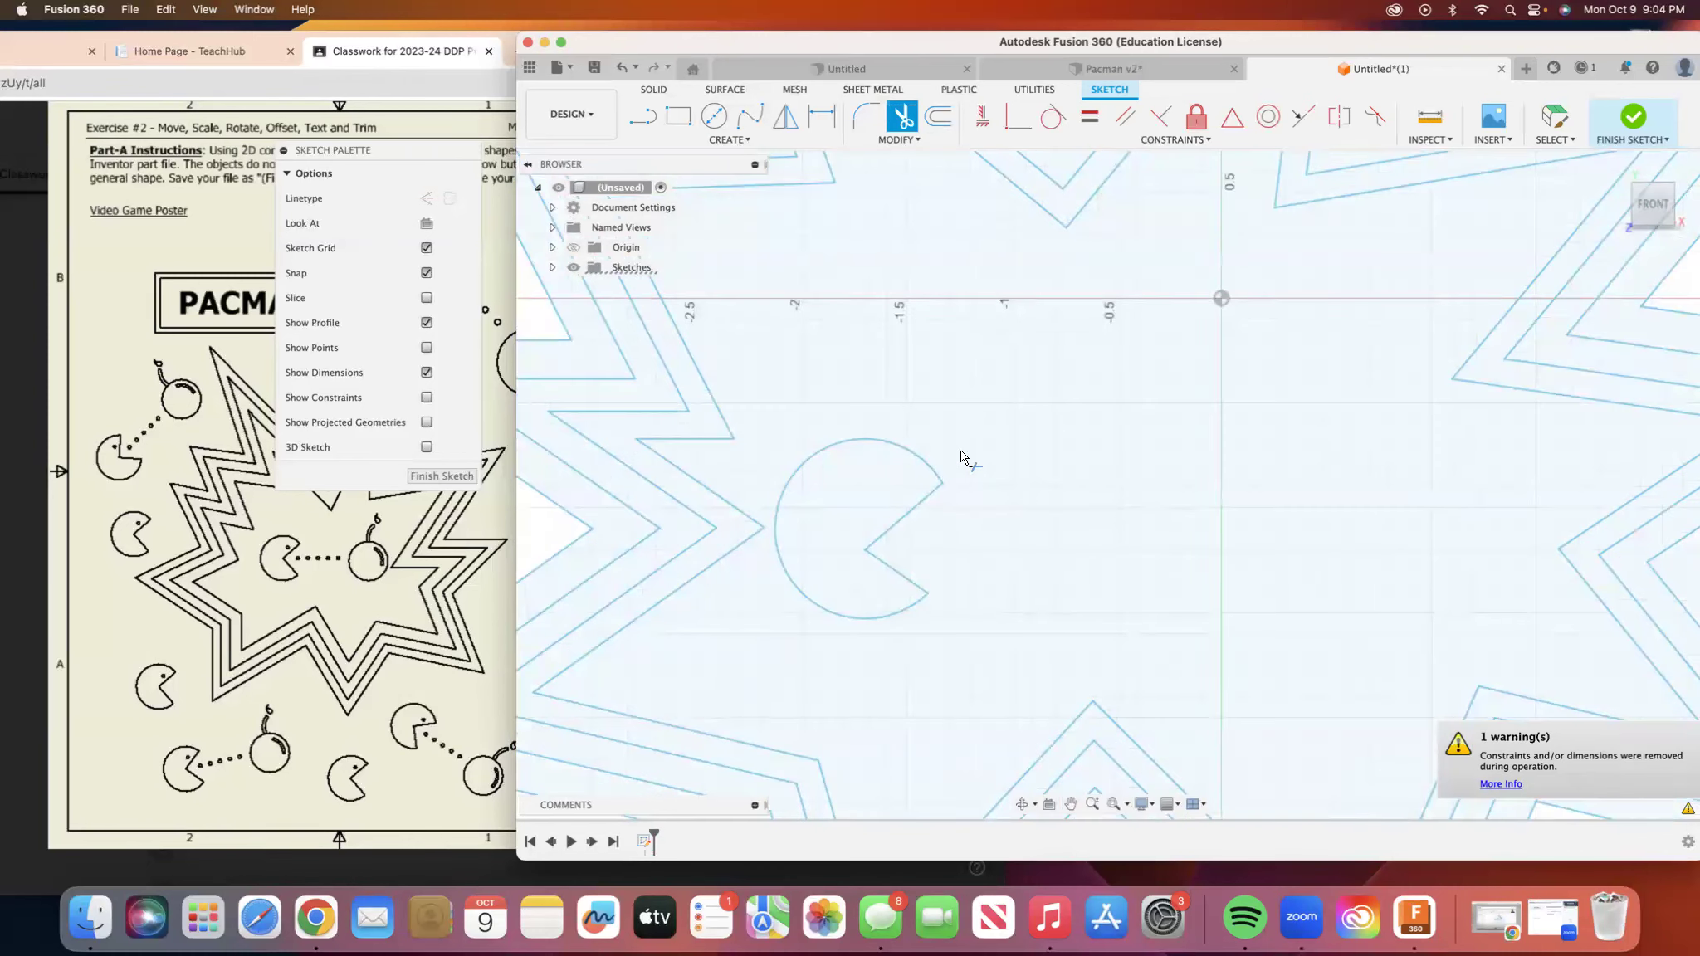
Draw a small circle for the eye in the upper part of Pac-Man's head.
click(714, 116)
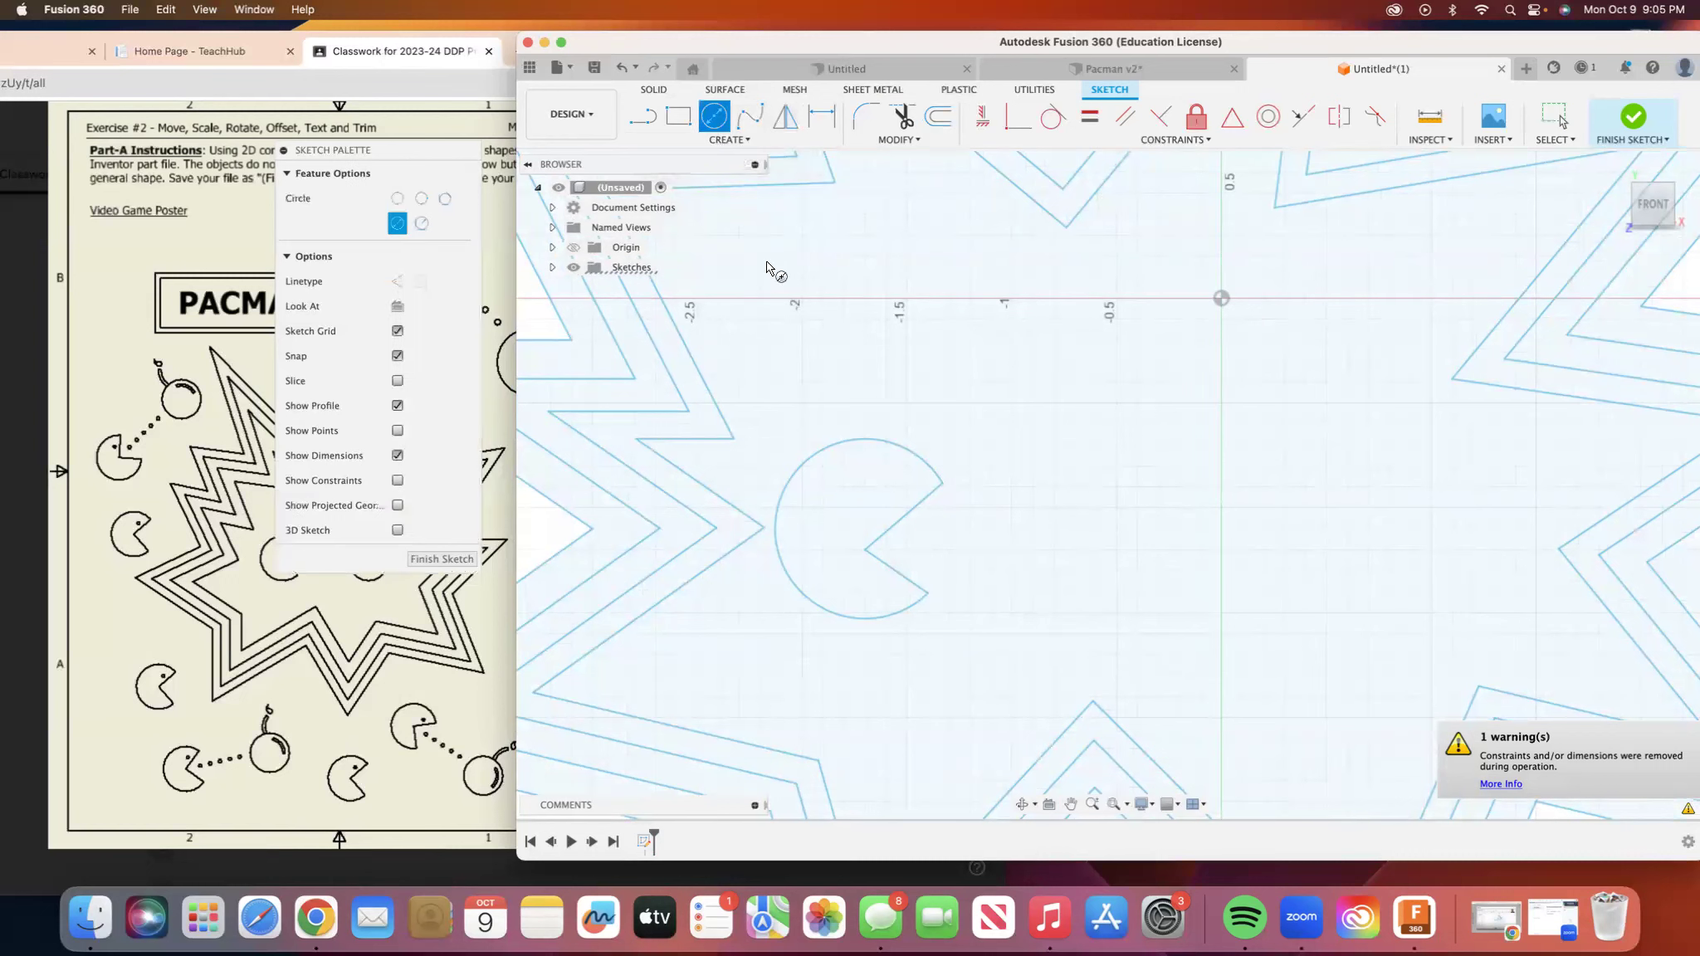
click(885, 486)
right_click(885, 486)
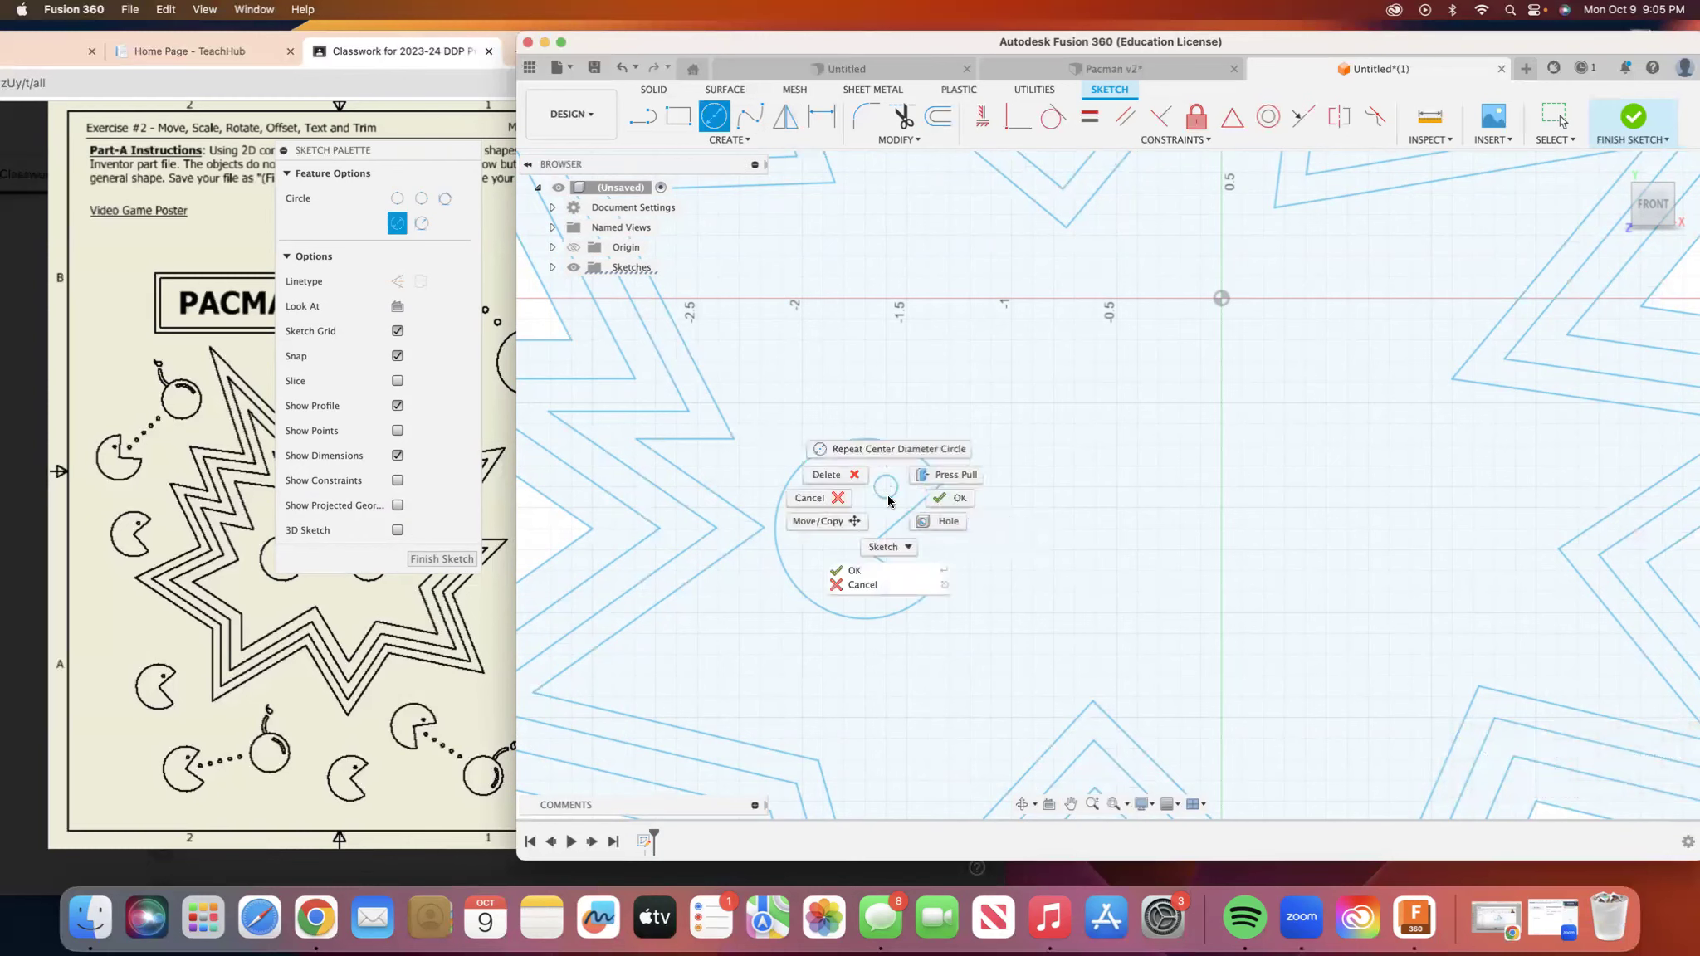
click(962, 501)
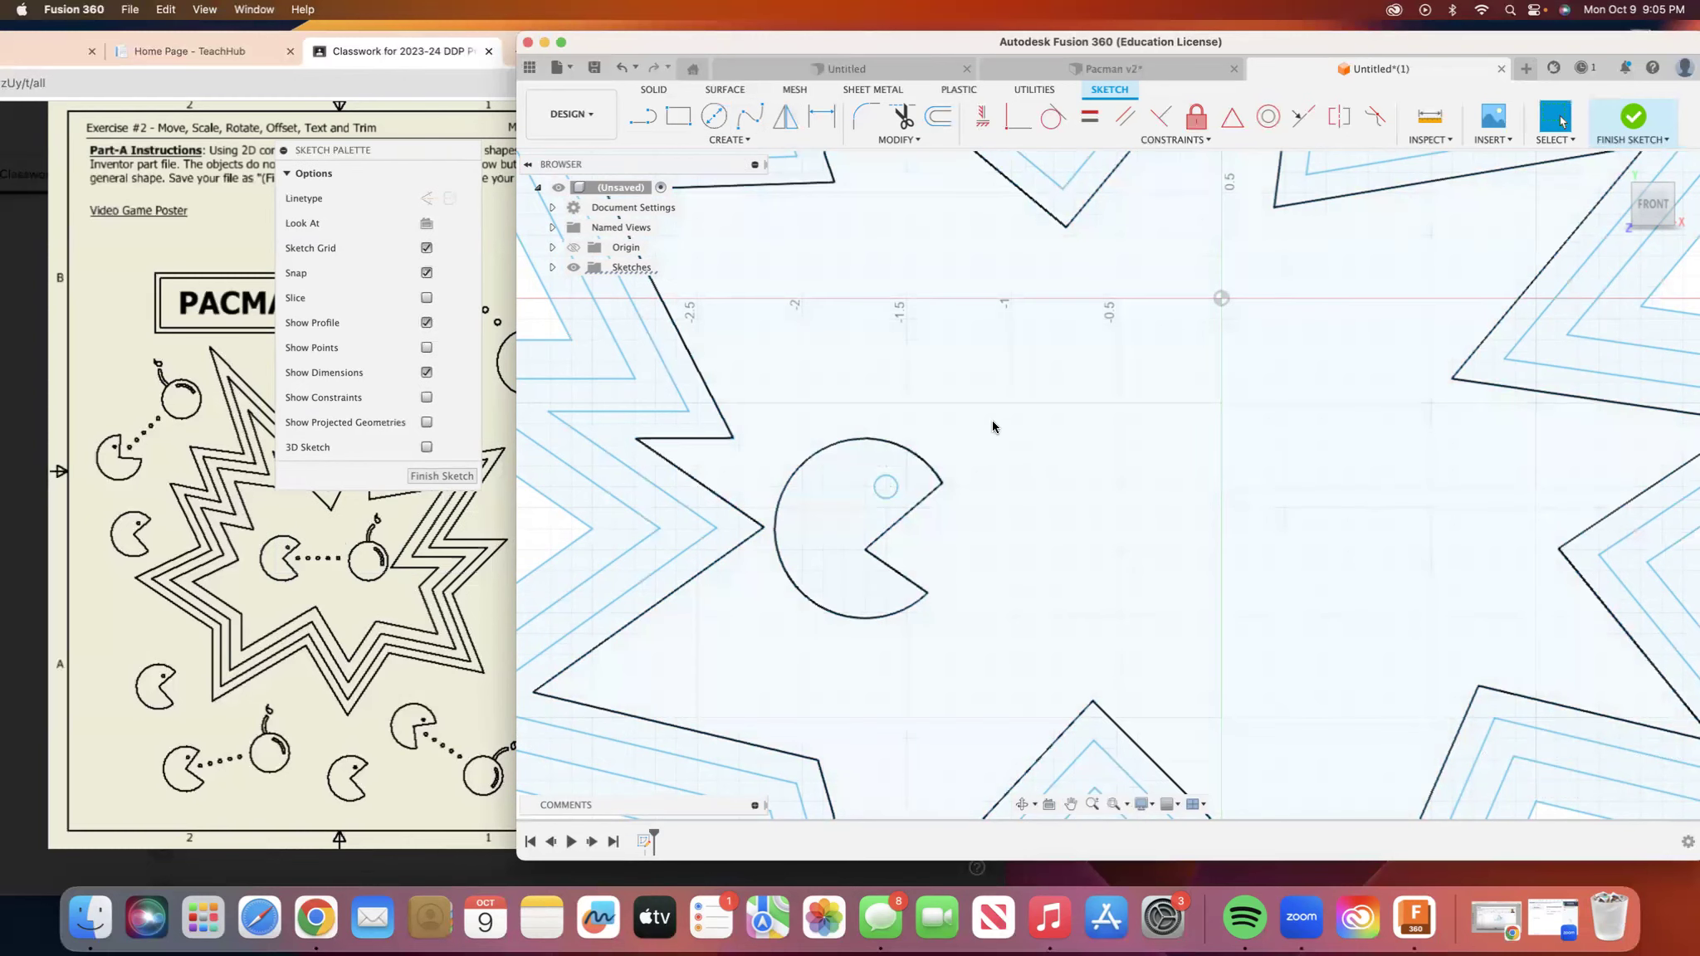
Draw a horizontal construction line from inside Pac-Man's mouth to the vertical axis below the origin.
click(646, 117)
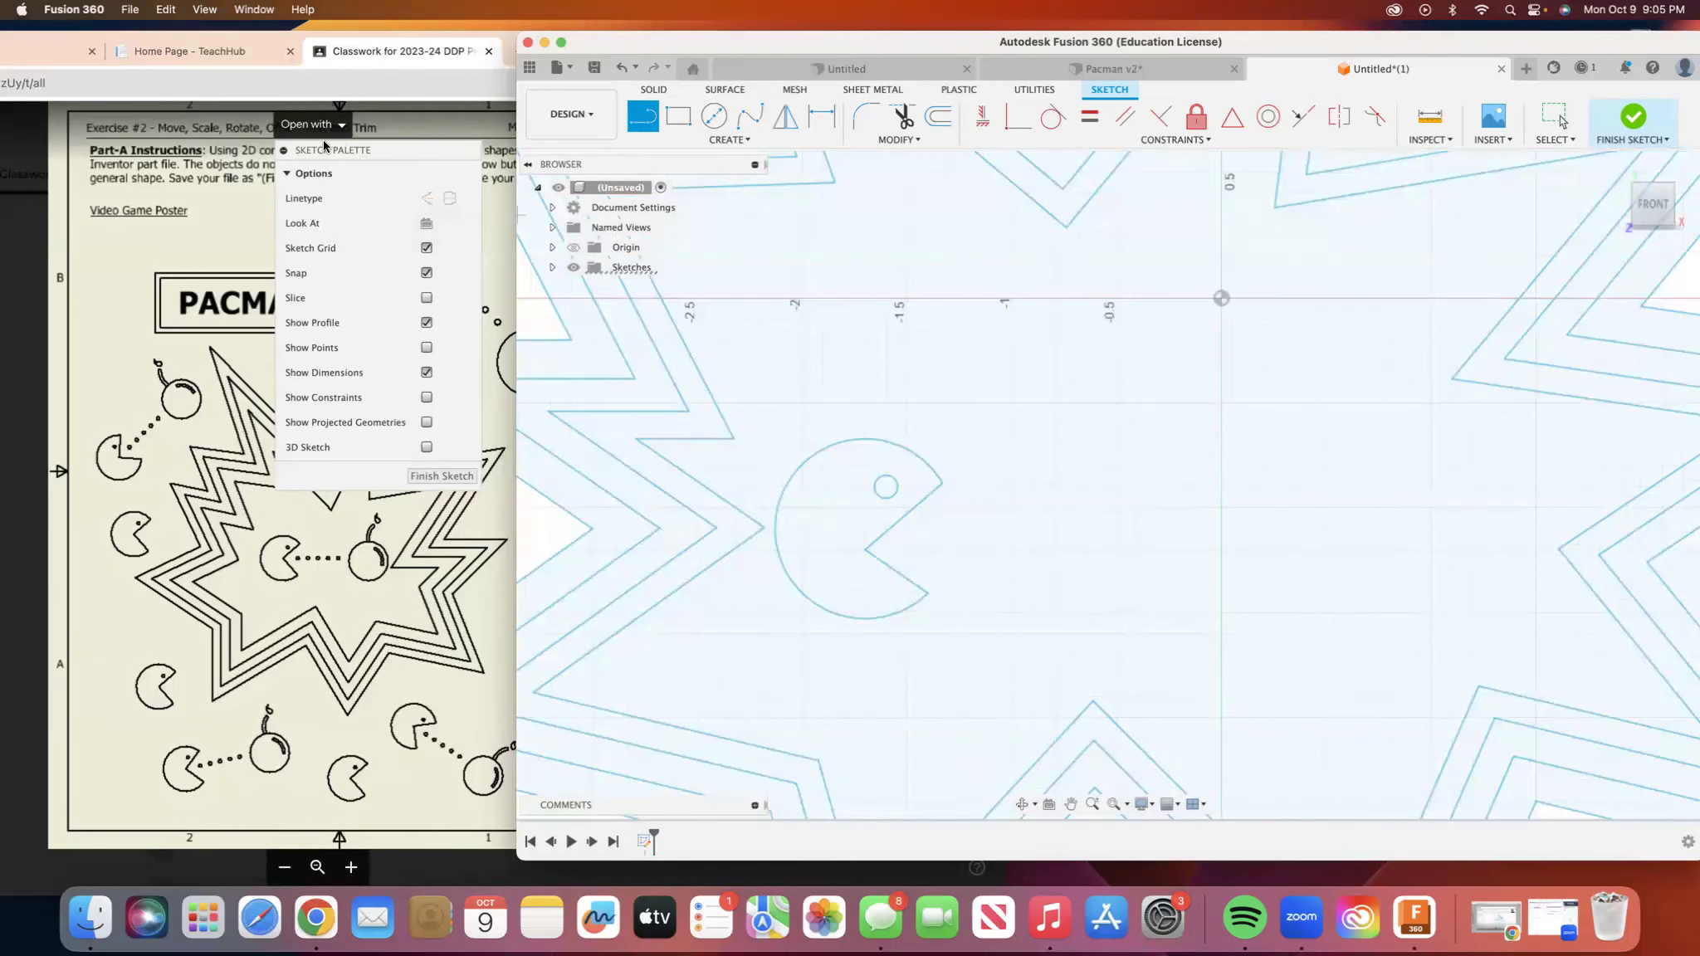
click(426, 198)
click(903, 549)
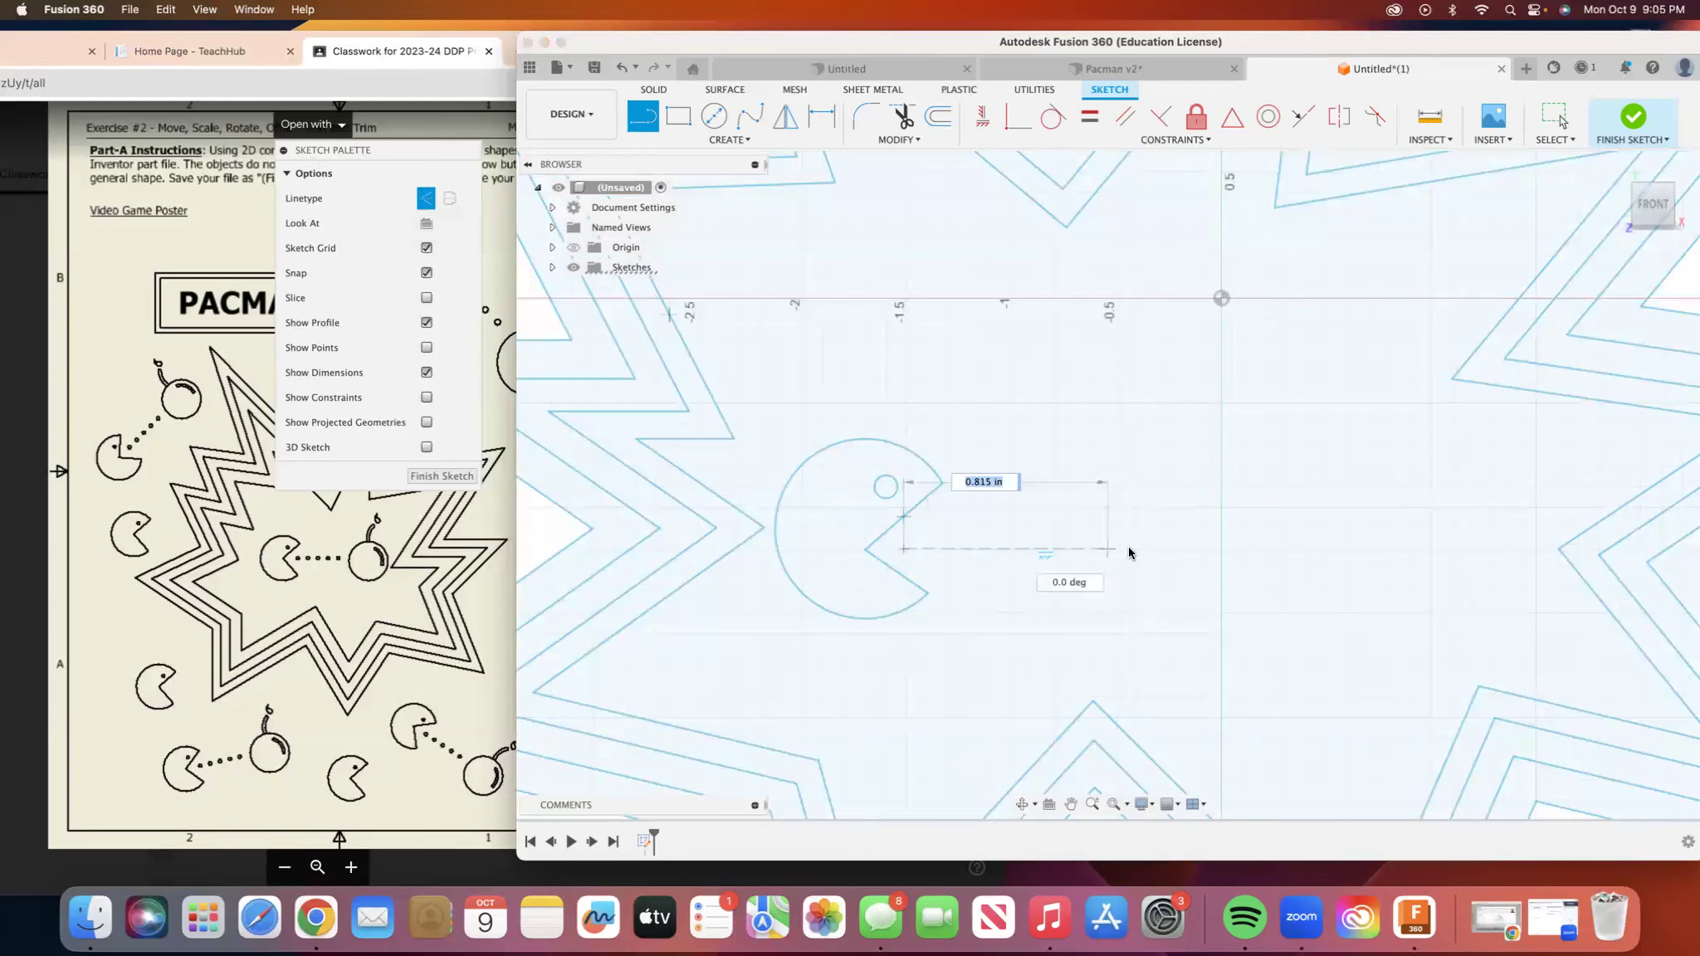
click(1220, 549)
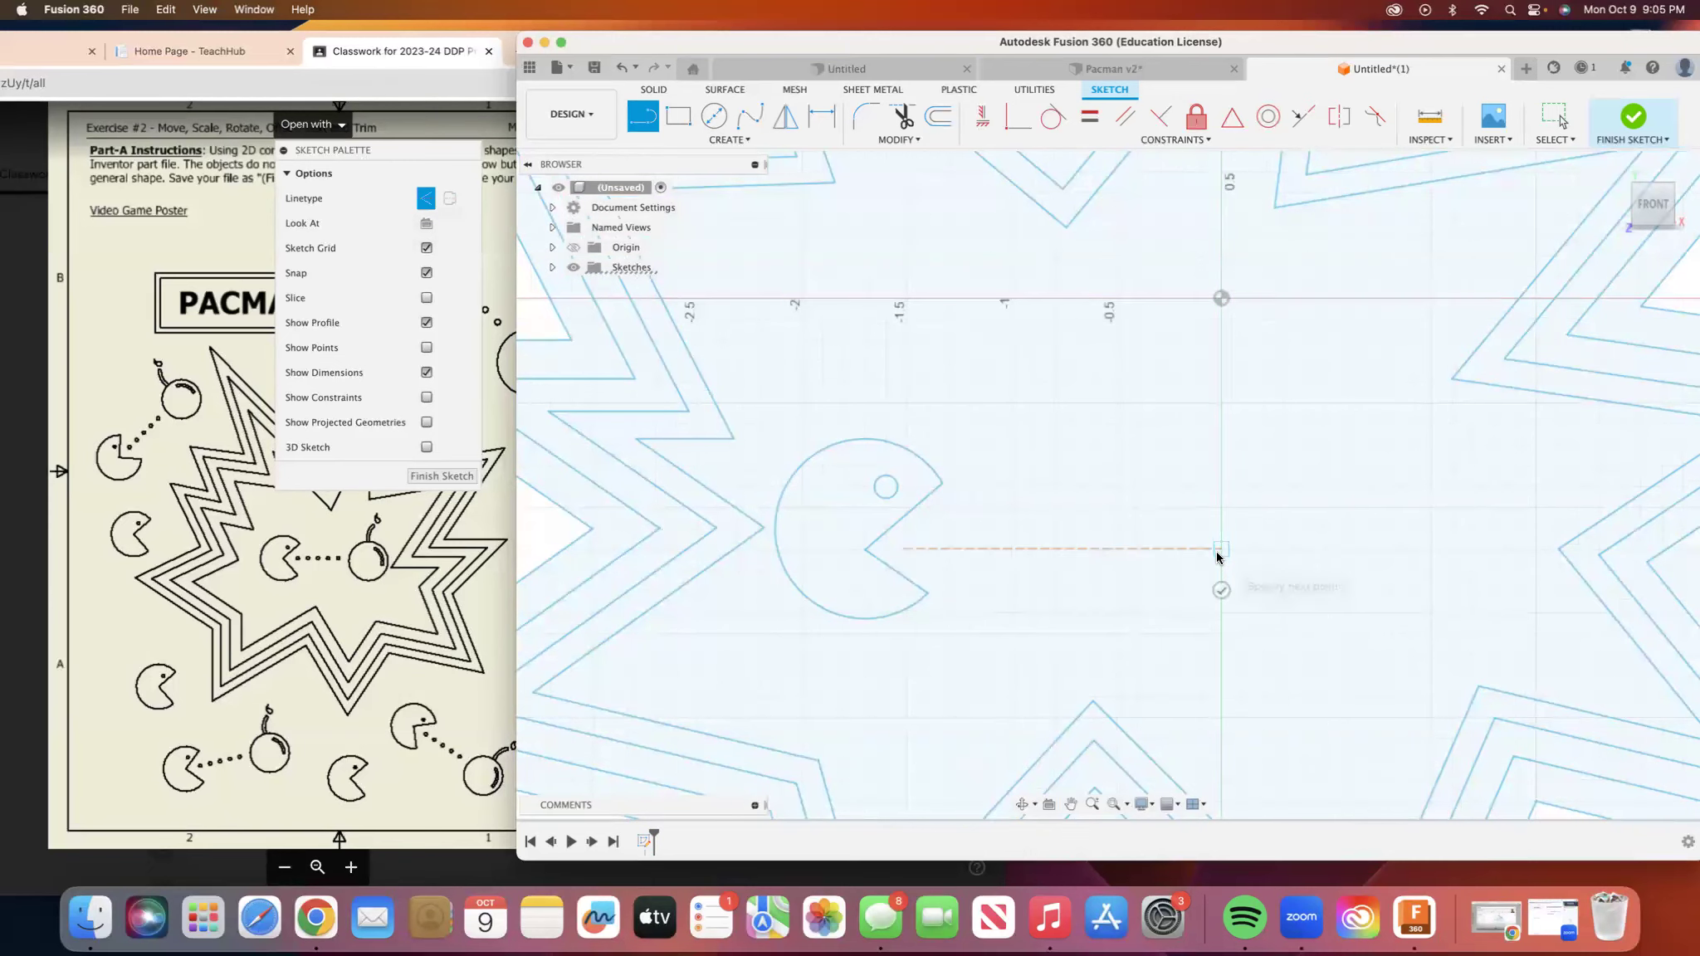
right_click(1215, 558)
click(1283, 415)
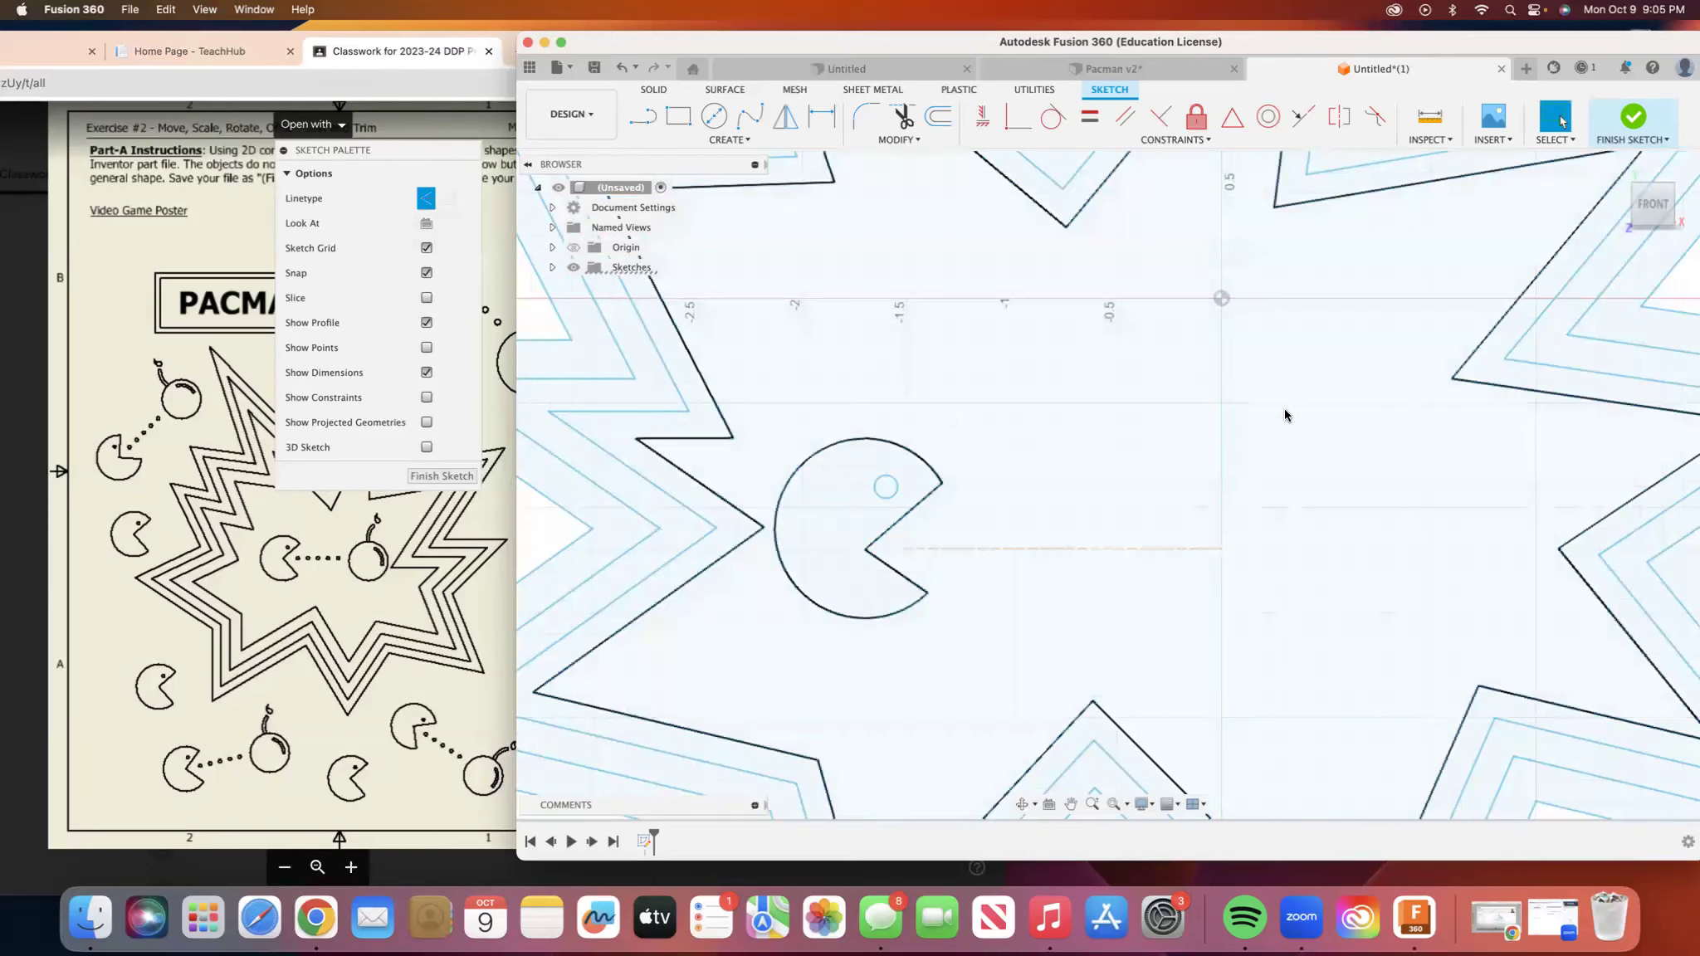
Draw the bomb's body as a normal-linetype circle about 0.8 in in diameter, centered in line with the construction line beyond its right end.
click(718, 112)
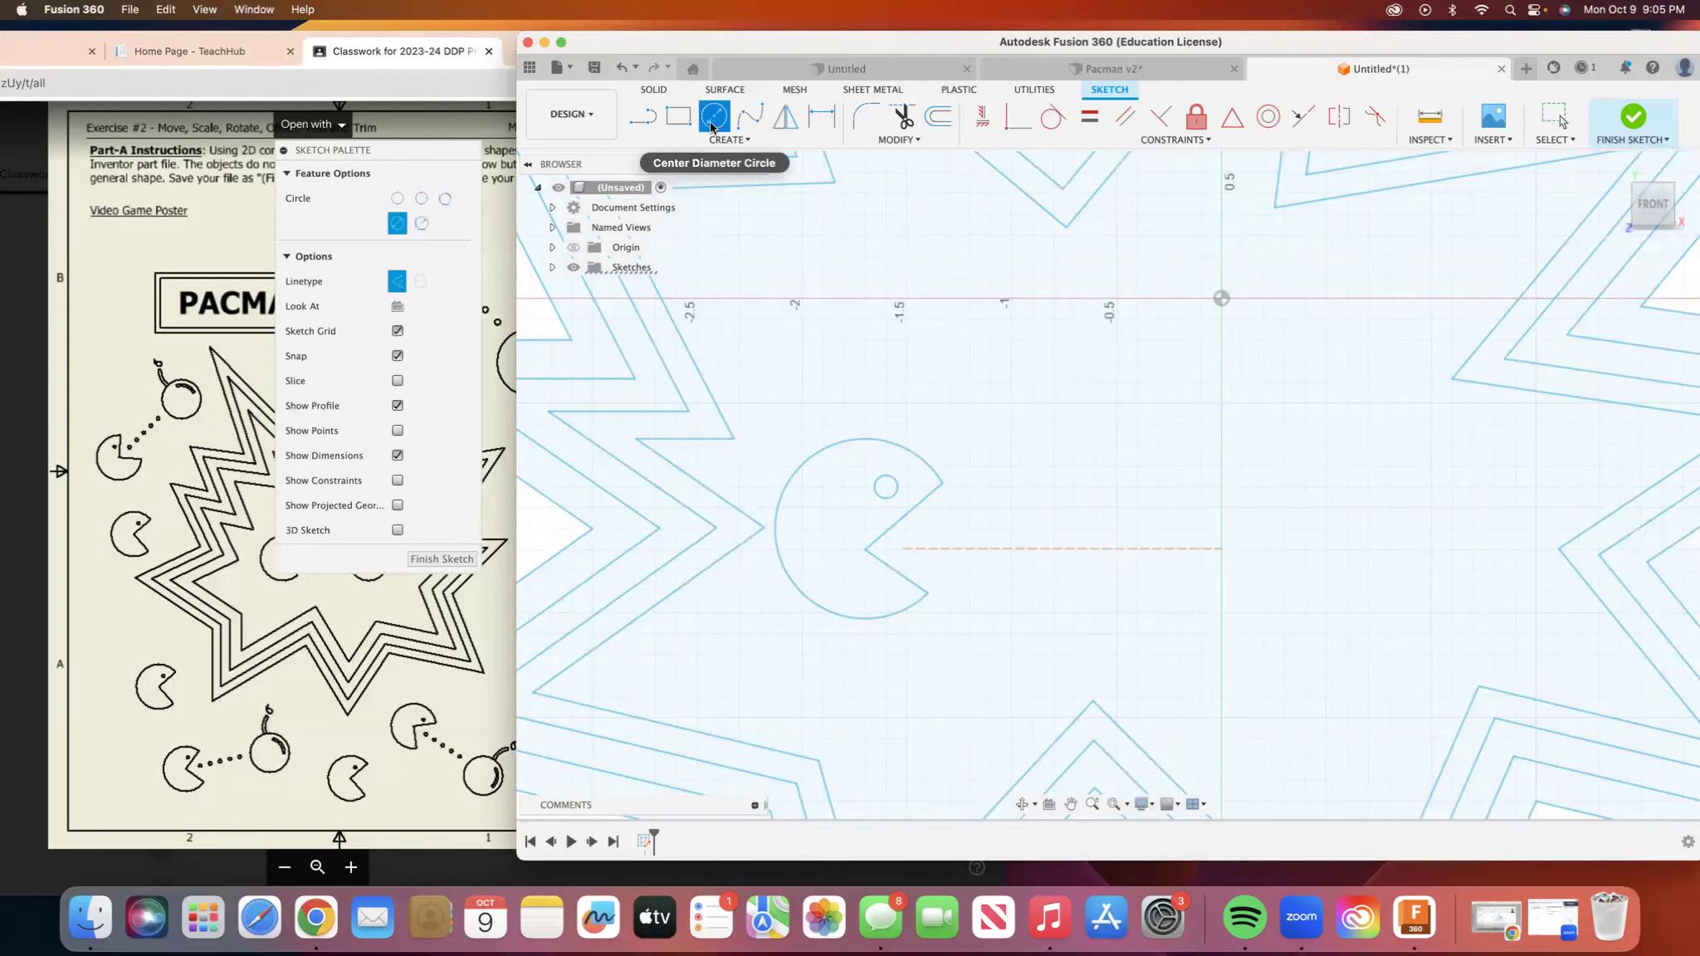
click(398, 282)
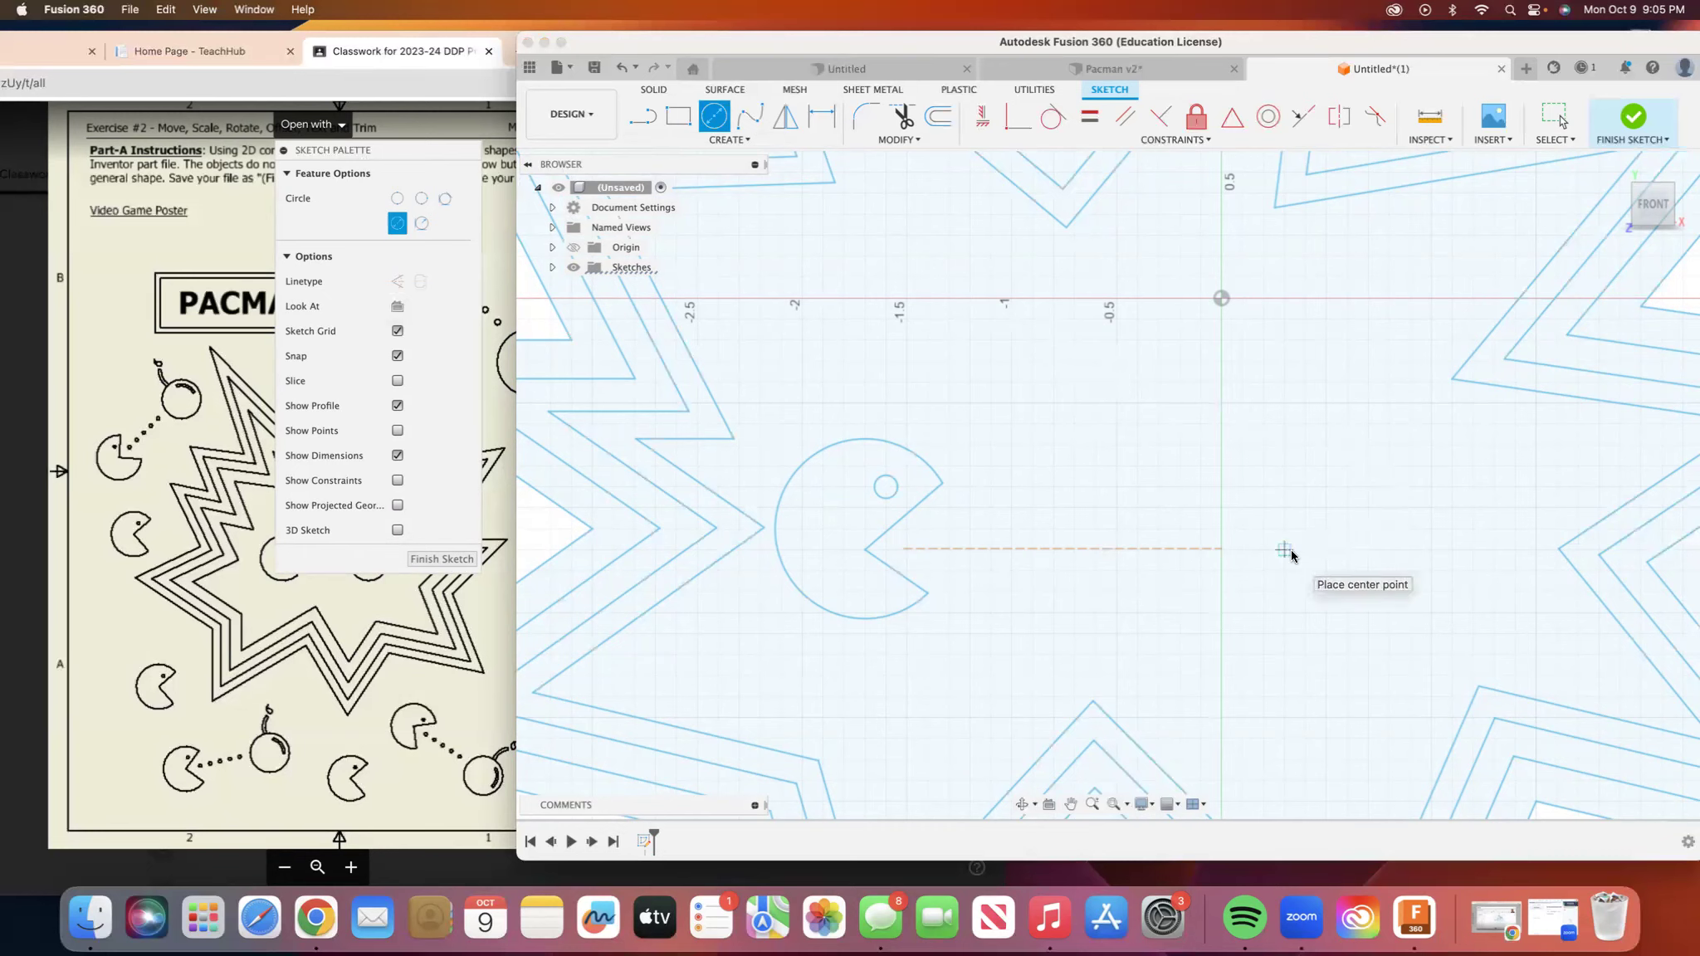
click(1326, 550)
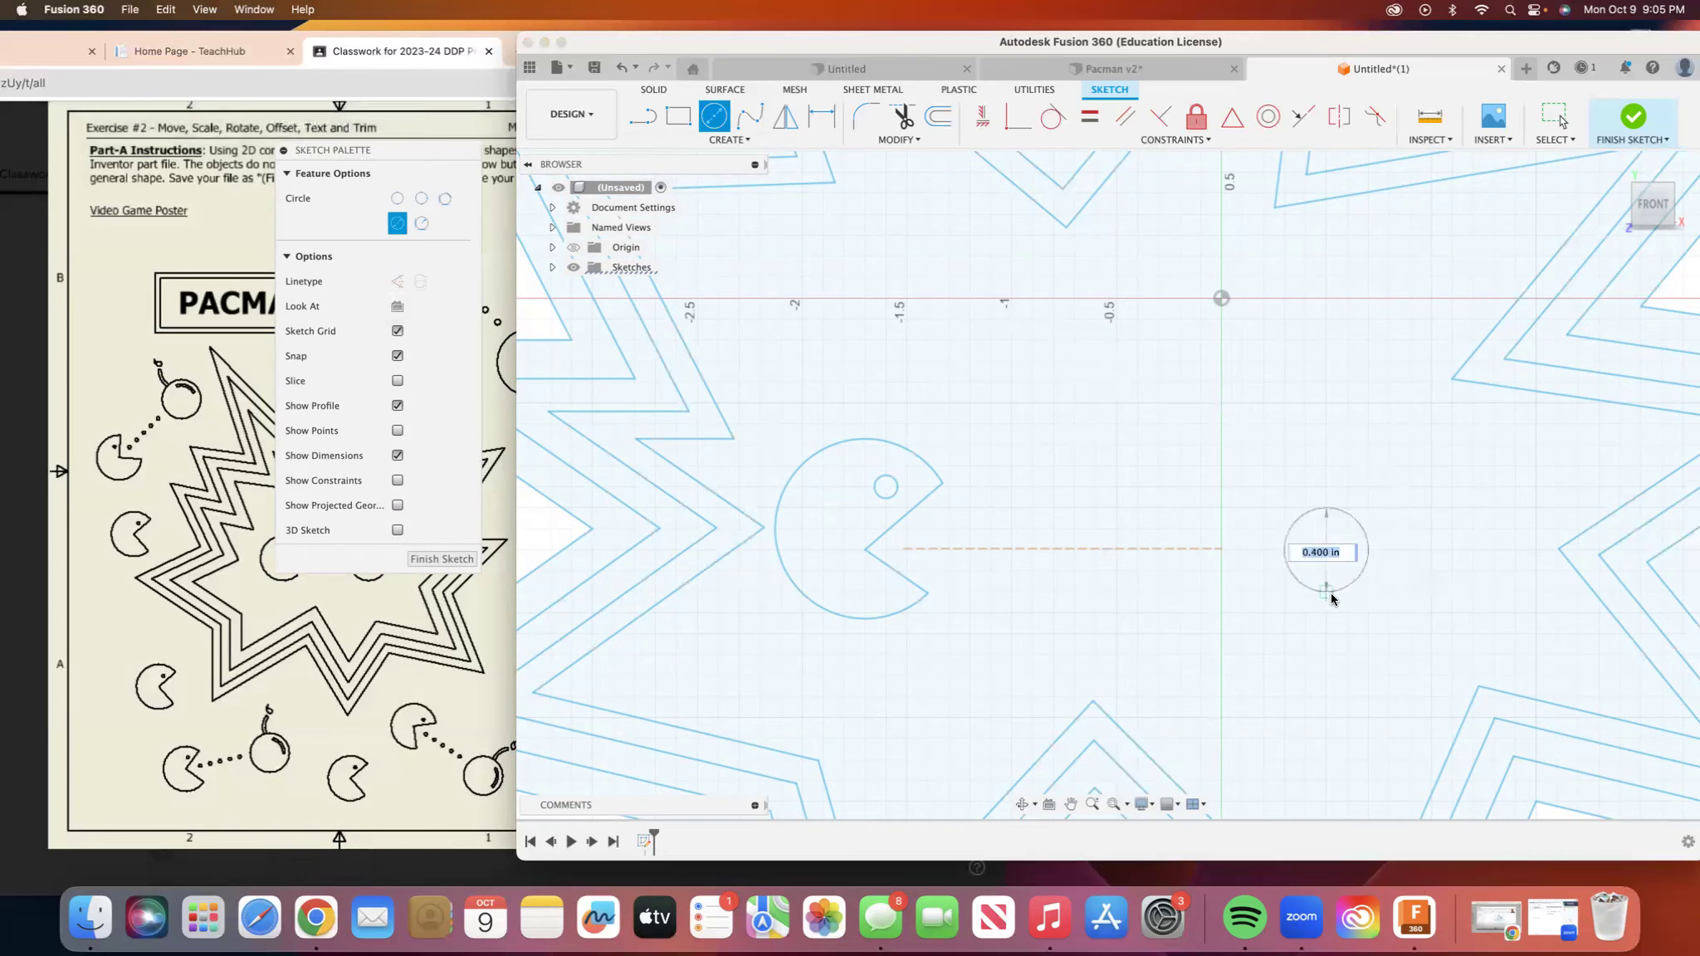
click(1326, 637)
right_click(1327, 636)
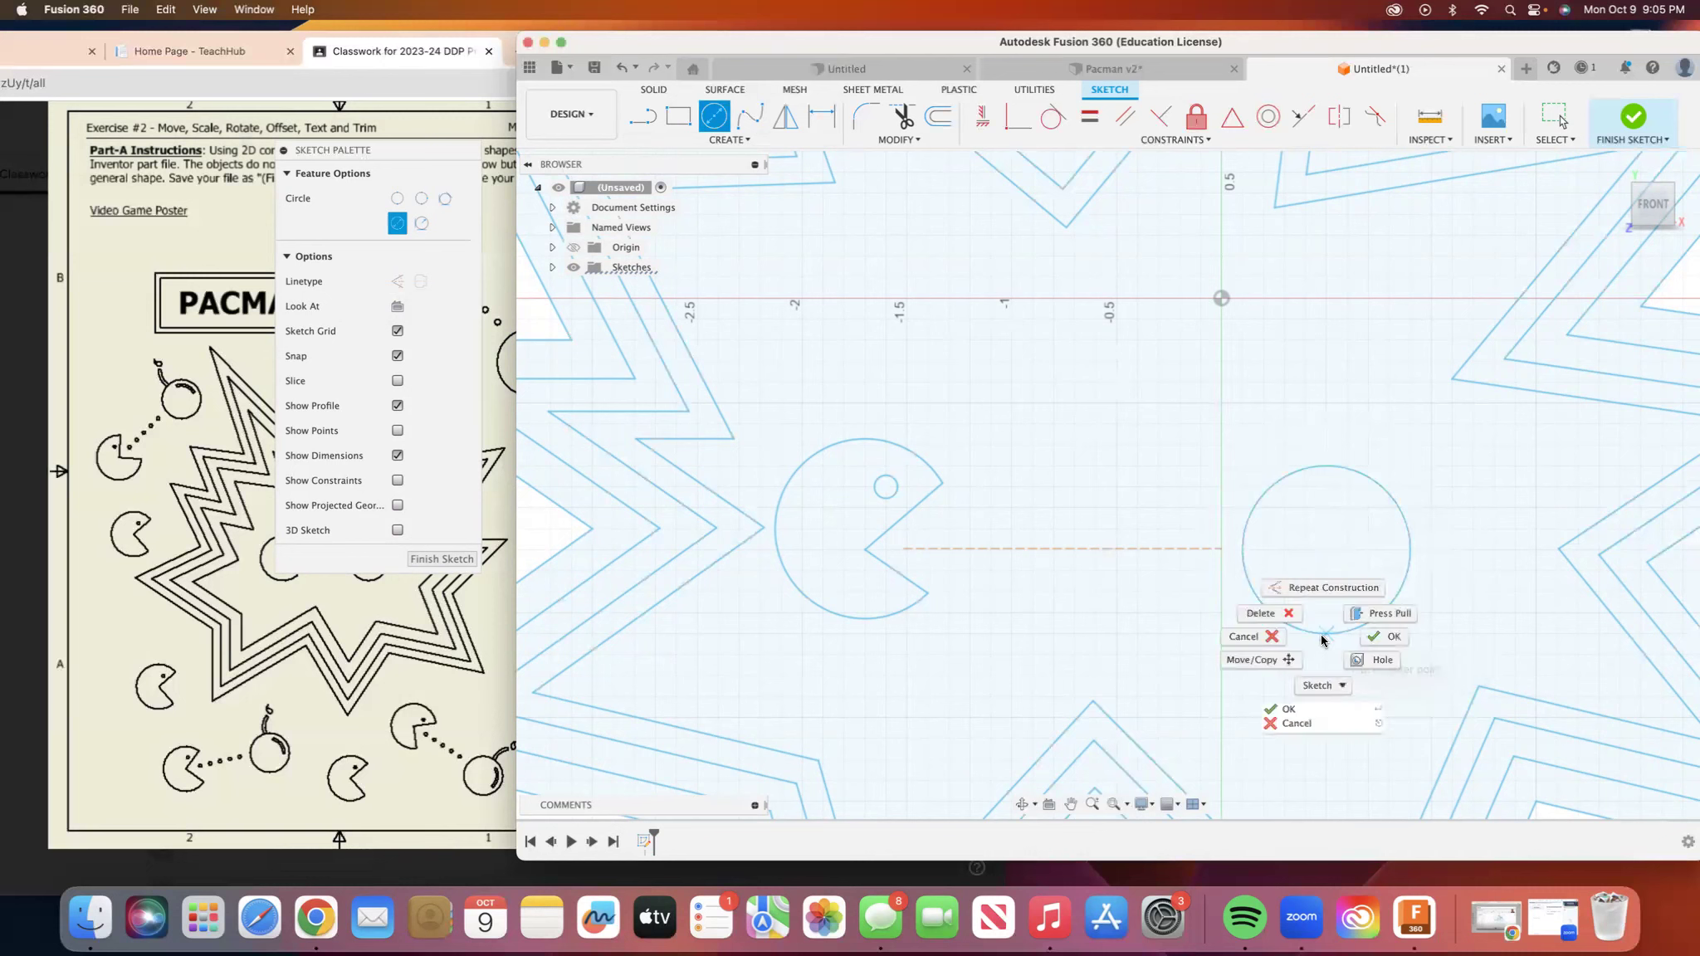
click(1394, 638)
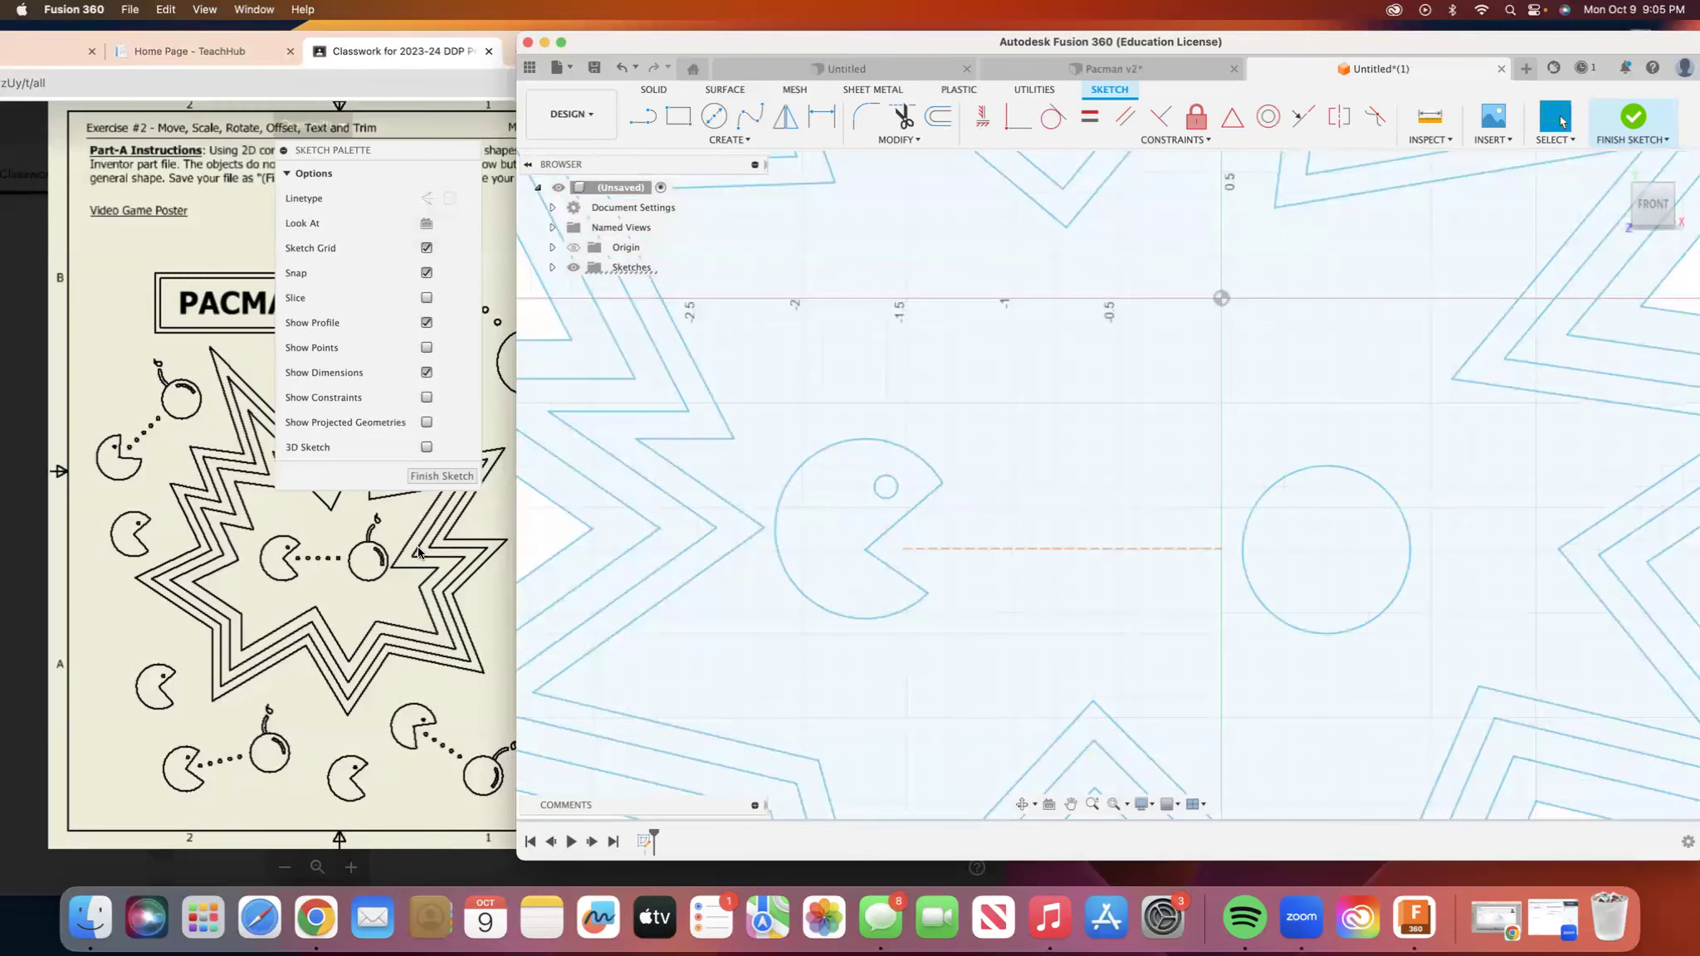
Examine the bomb's details up close in the browser's reference poster and frame the bomb's body circle in the Fusion 360 sketch.
click(390, 552)
ctrl+scroll(384, 550, up, 5)
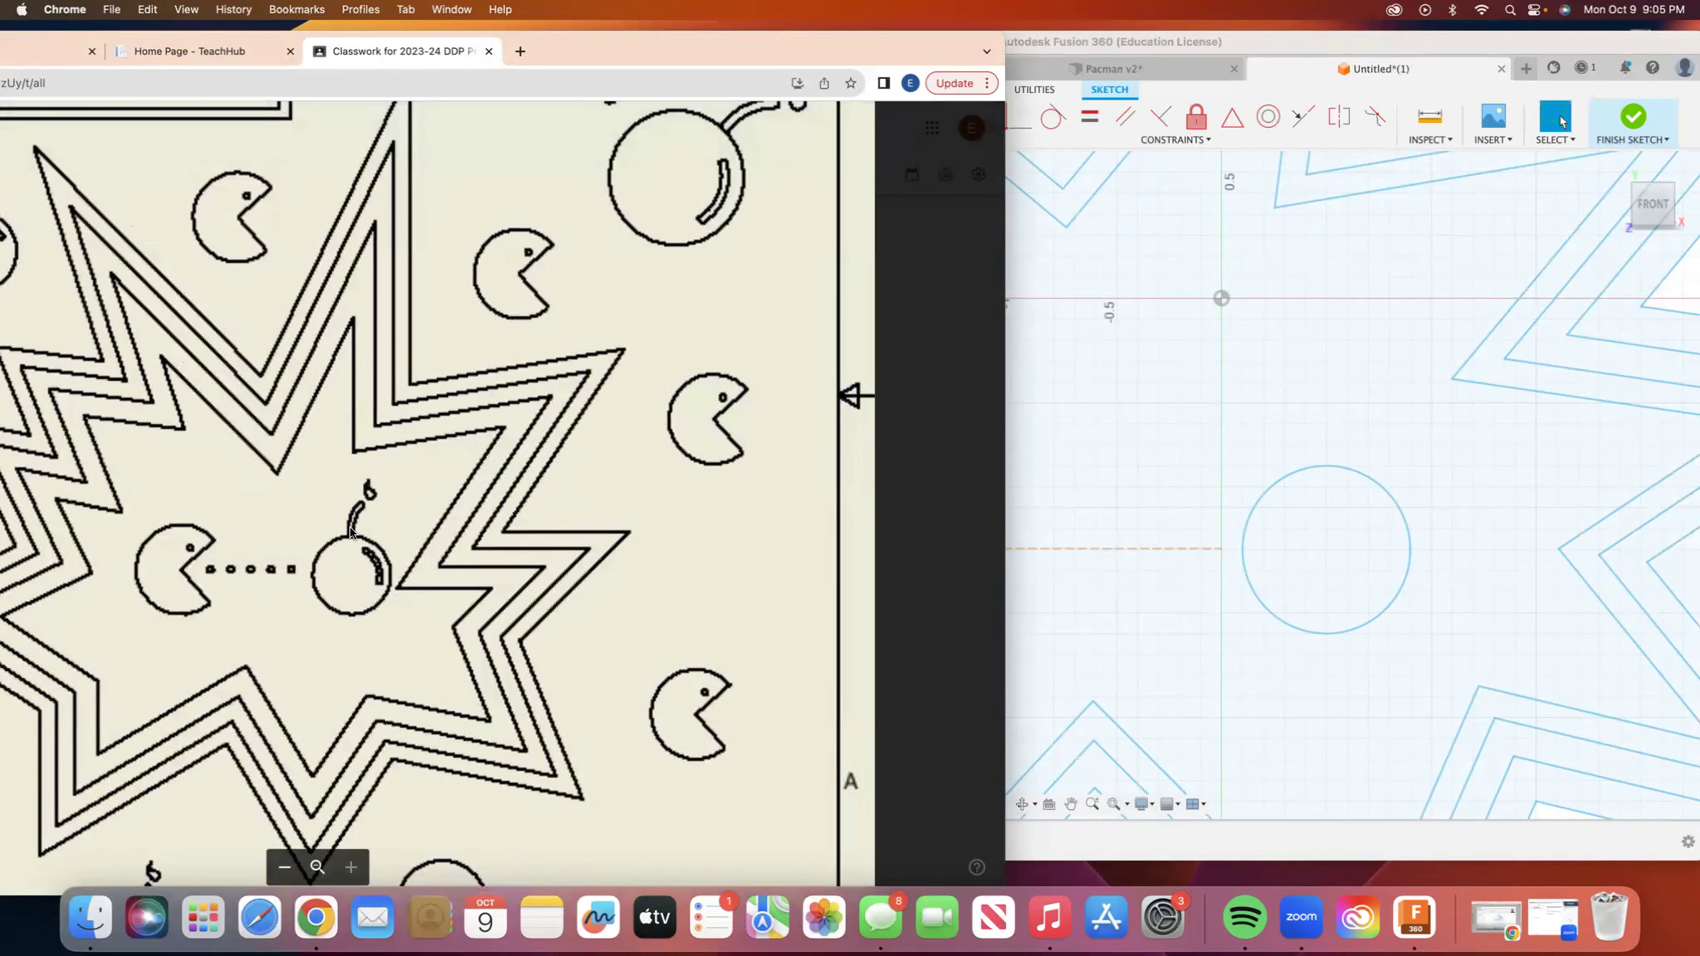
click(1223, 458)
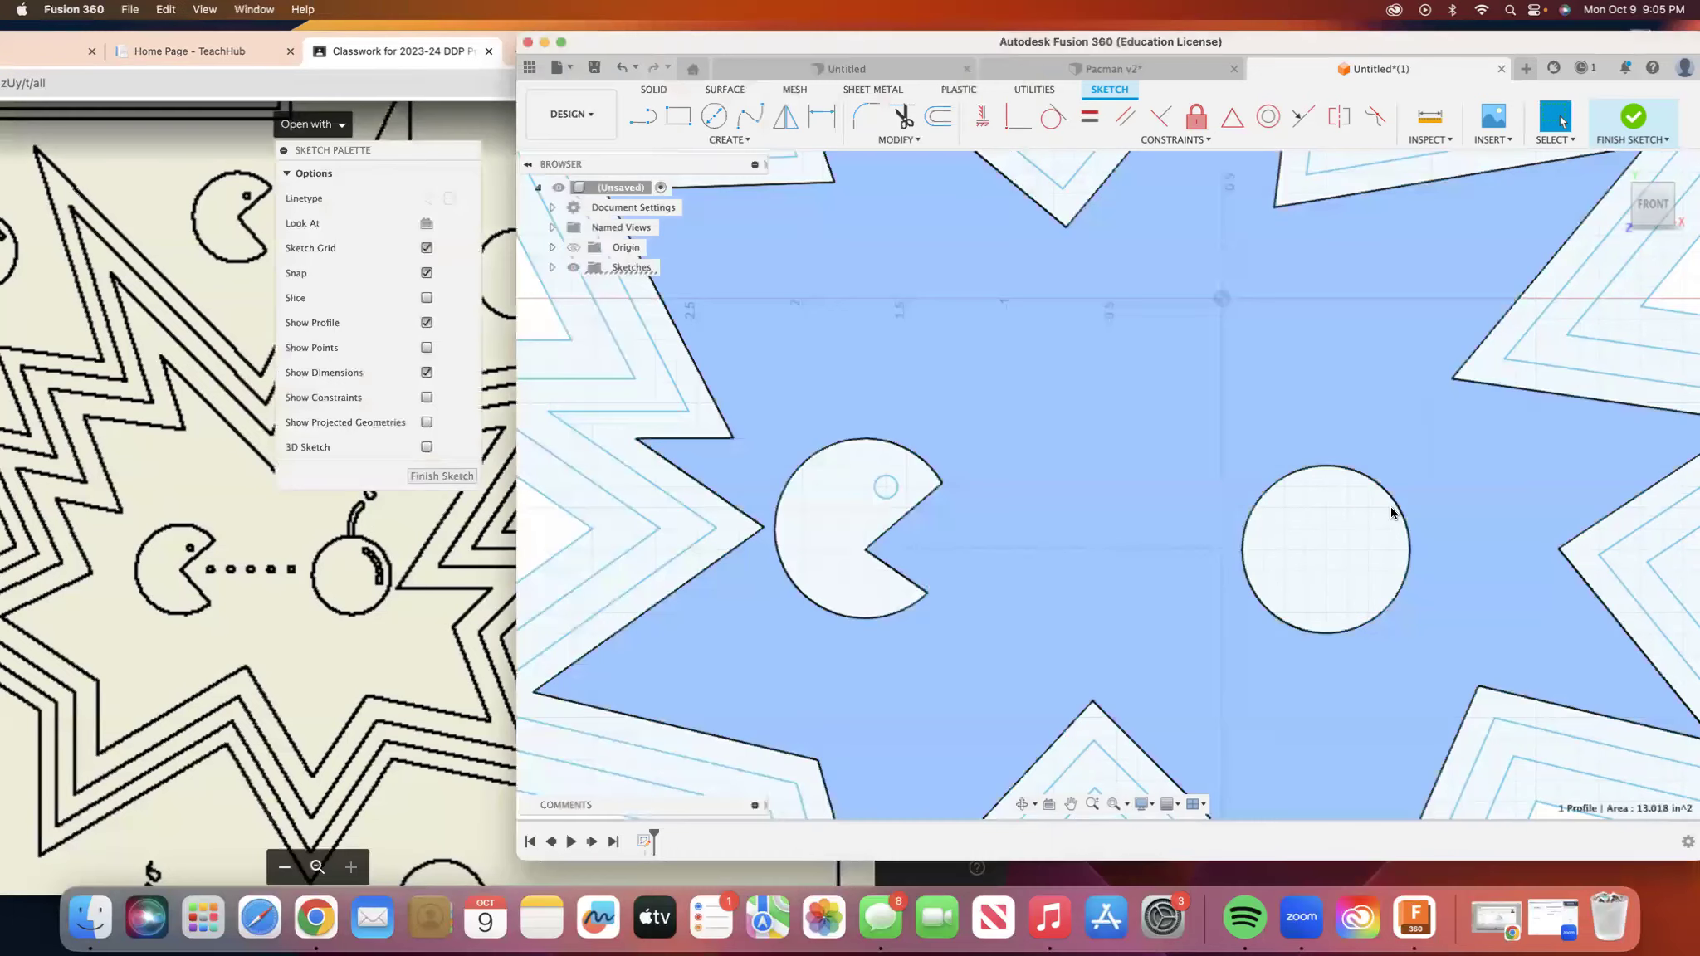
scroll(1324, 509, up, 5)
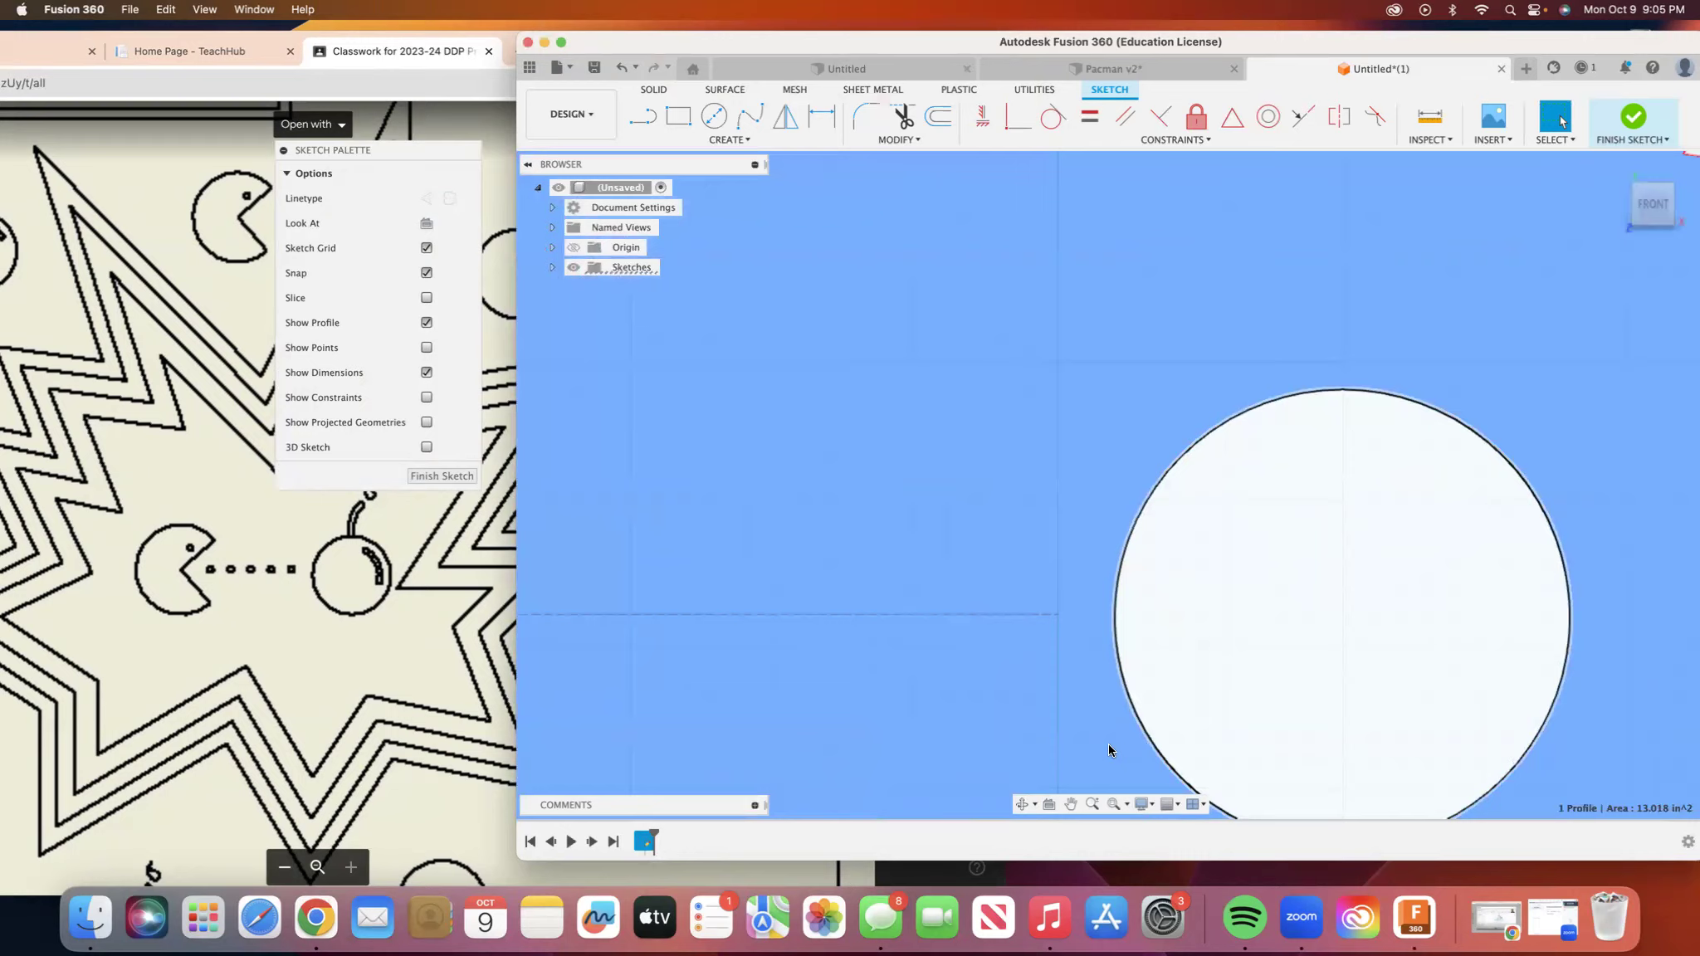
click(1071, 803)
drag(1178, 681, 1089, 558)
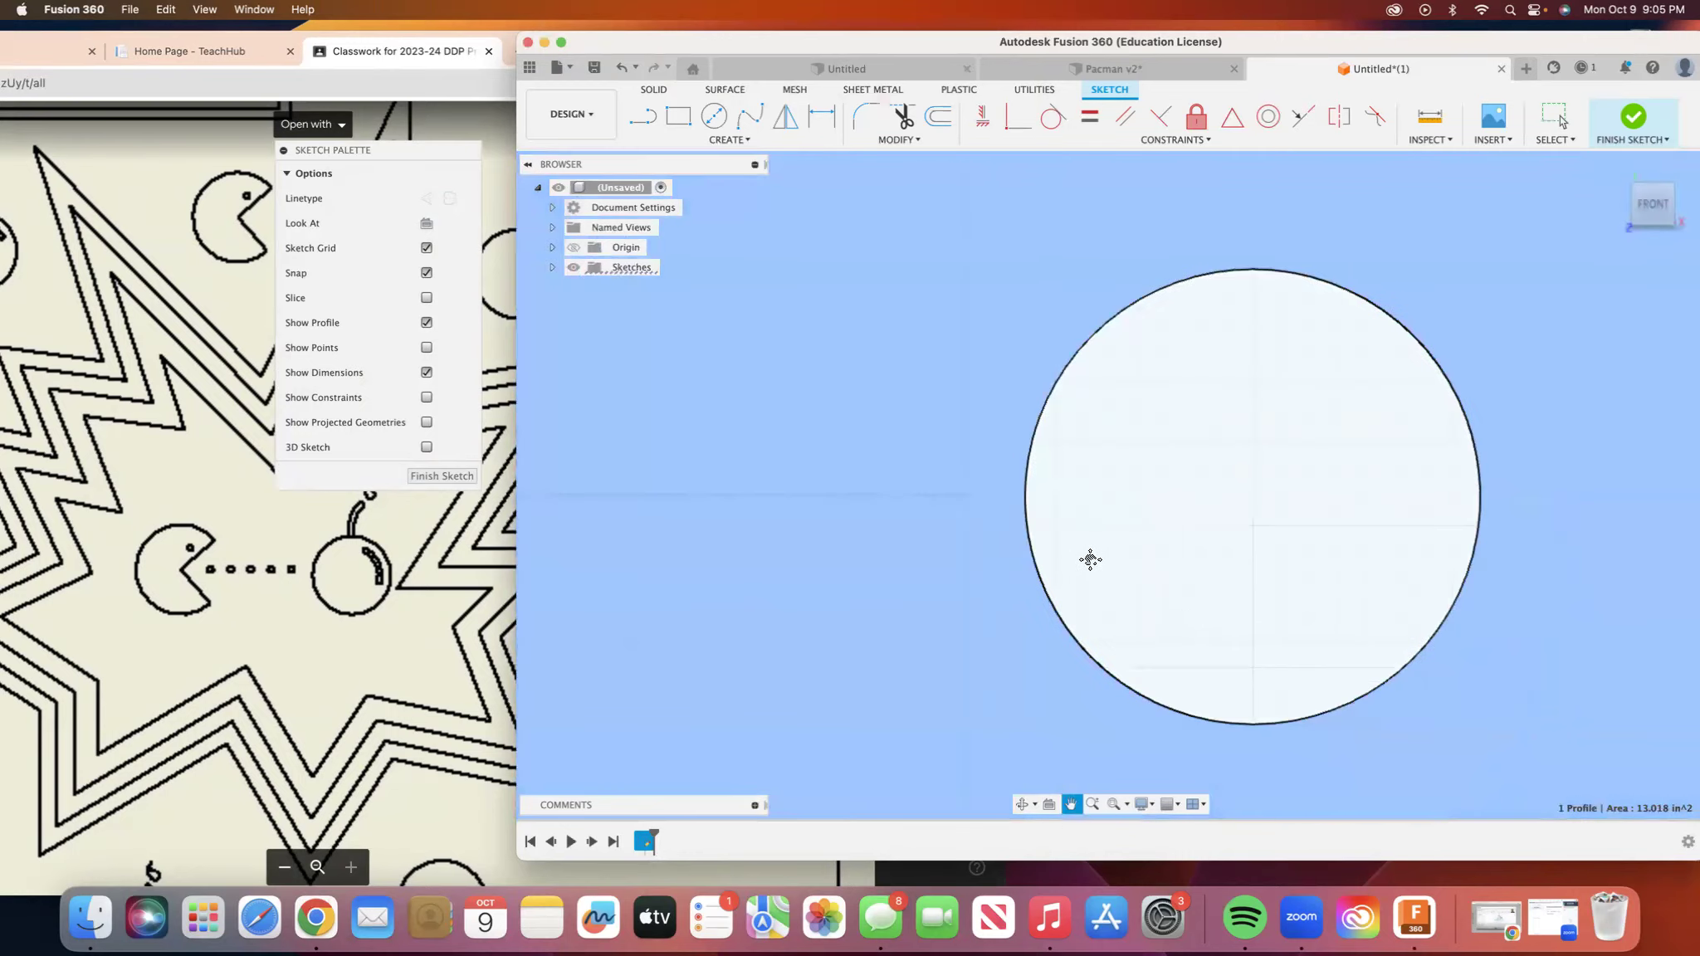
click(1558, 118)
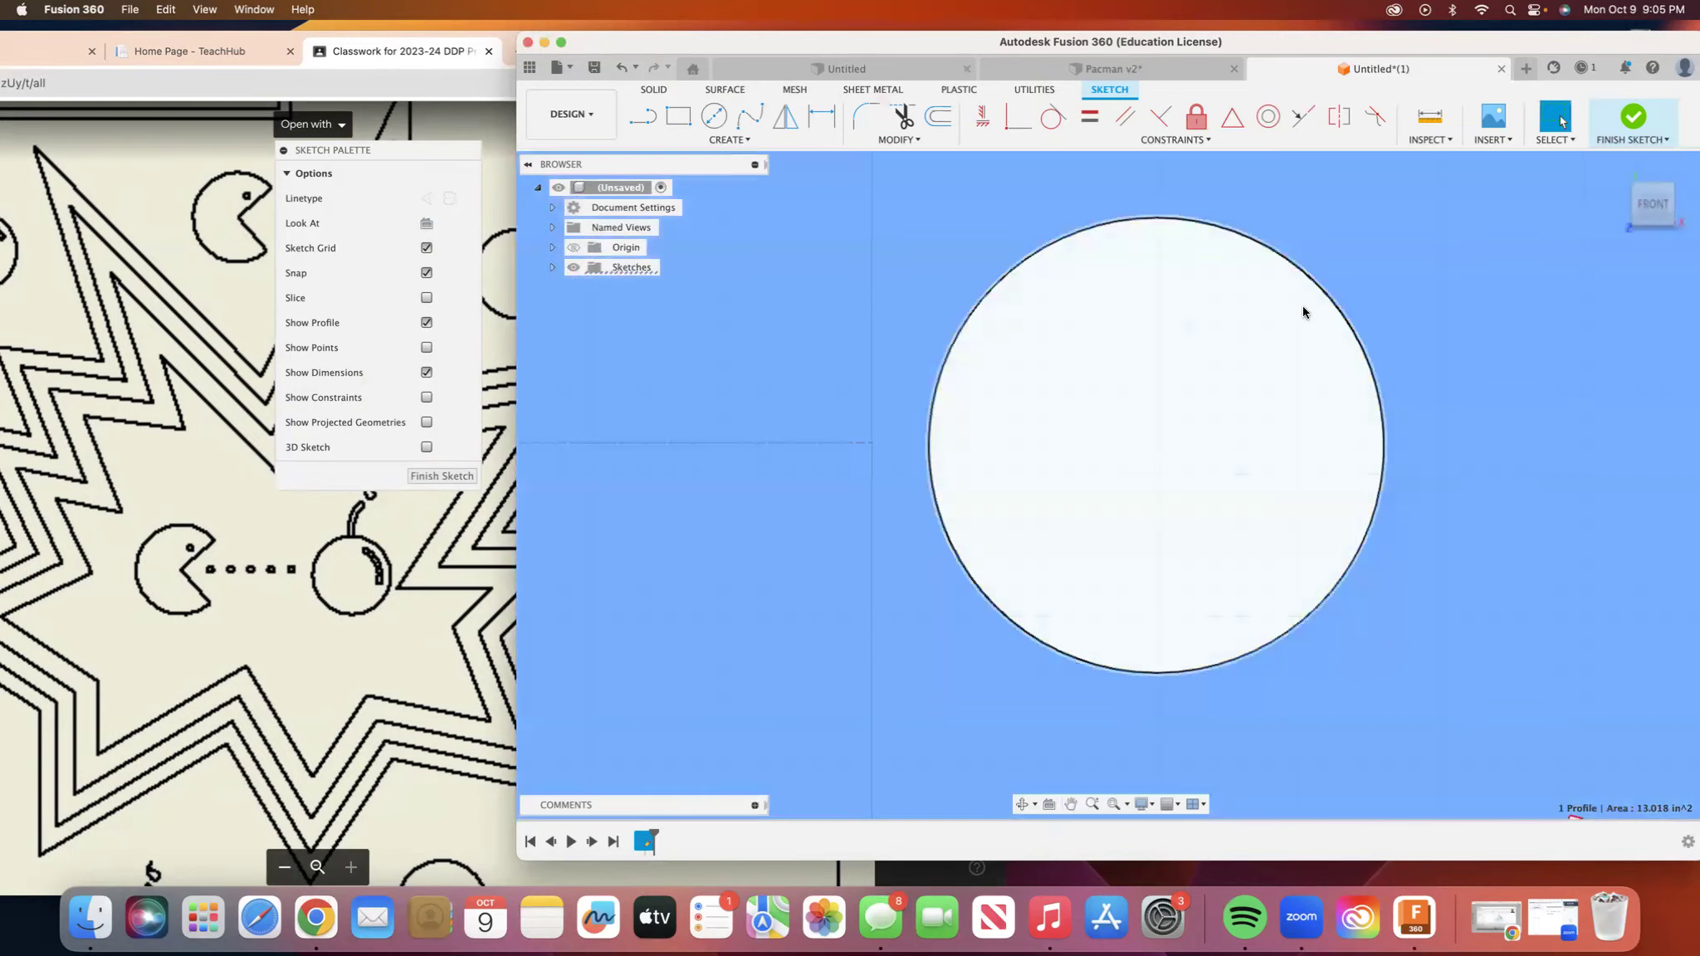
Draw a 3-point arc bulging outward inside the right side of the bomb's body as the highlight's inner edge.
click(720, 139)
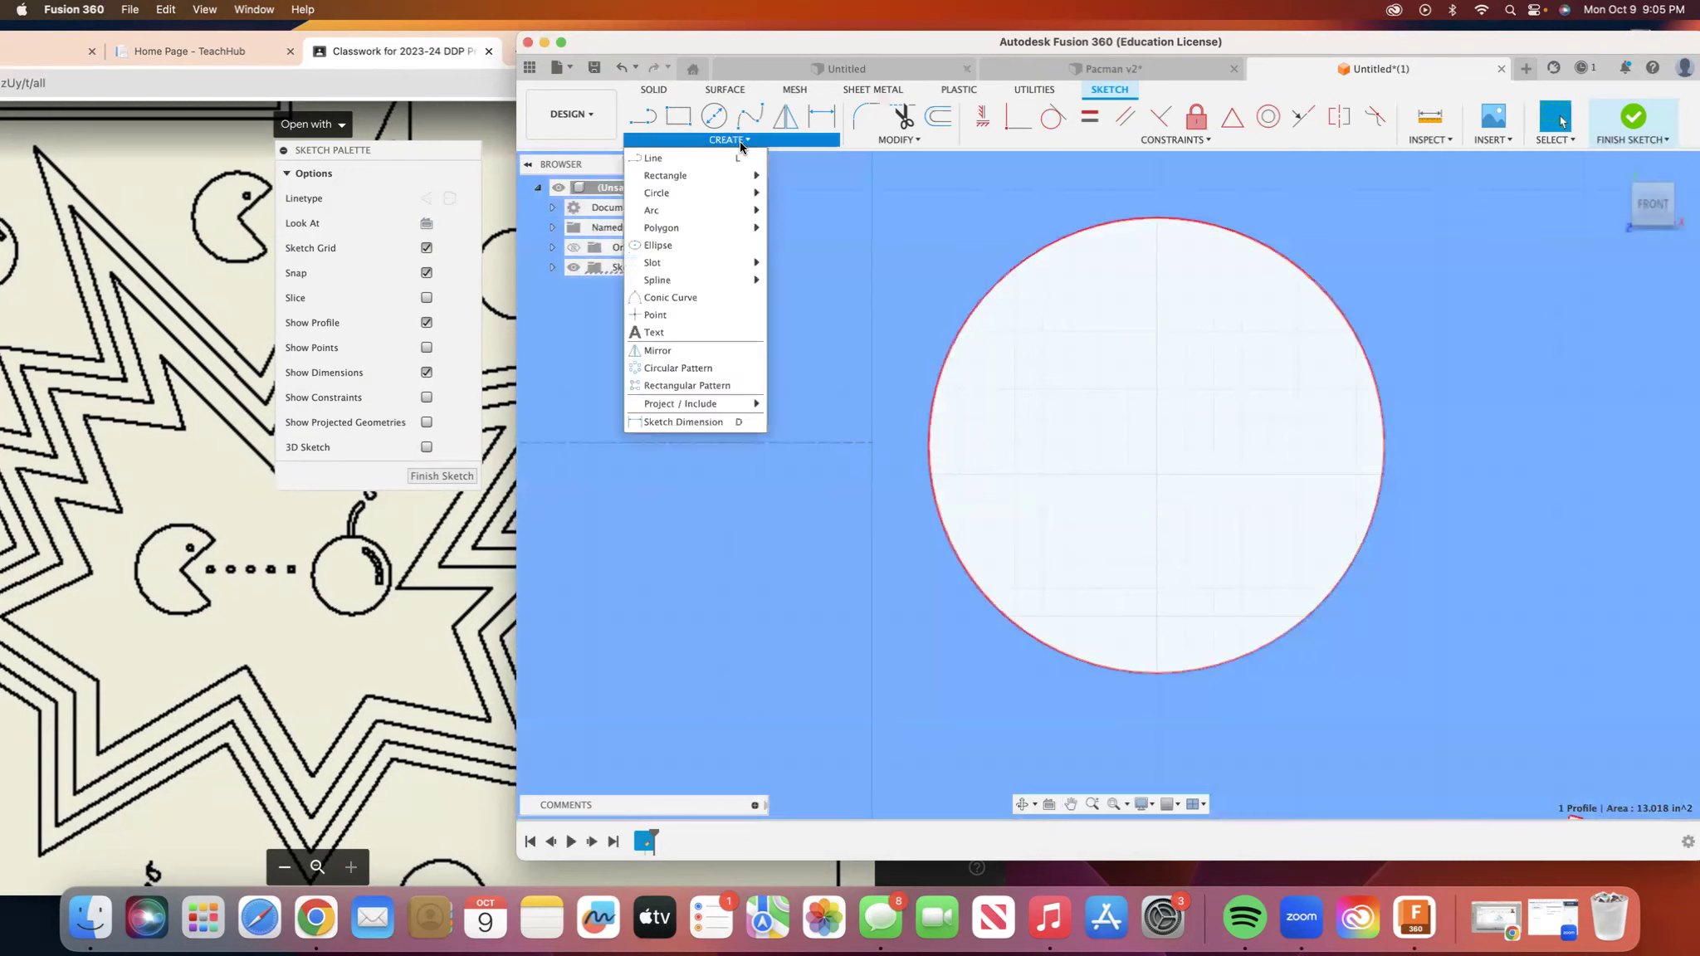
mouse_move(669, 208)
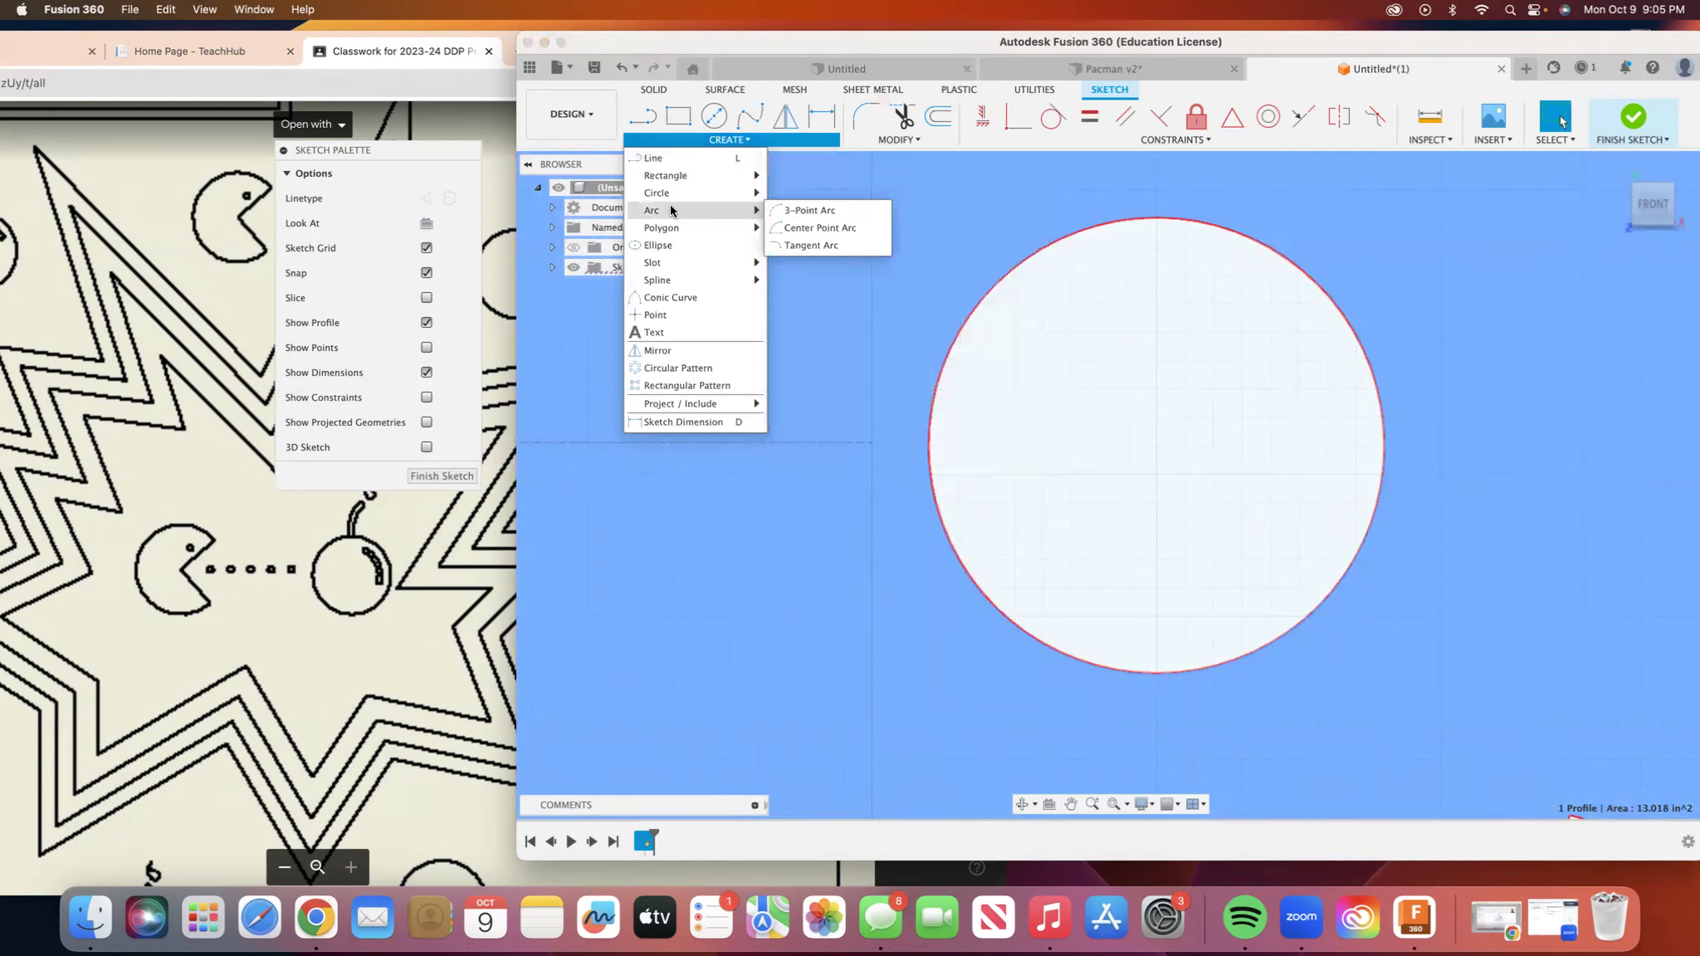
click(801, 210)
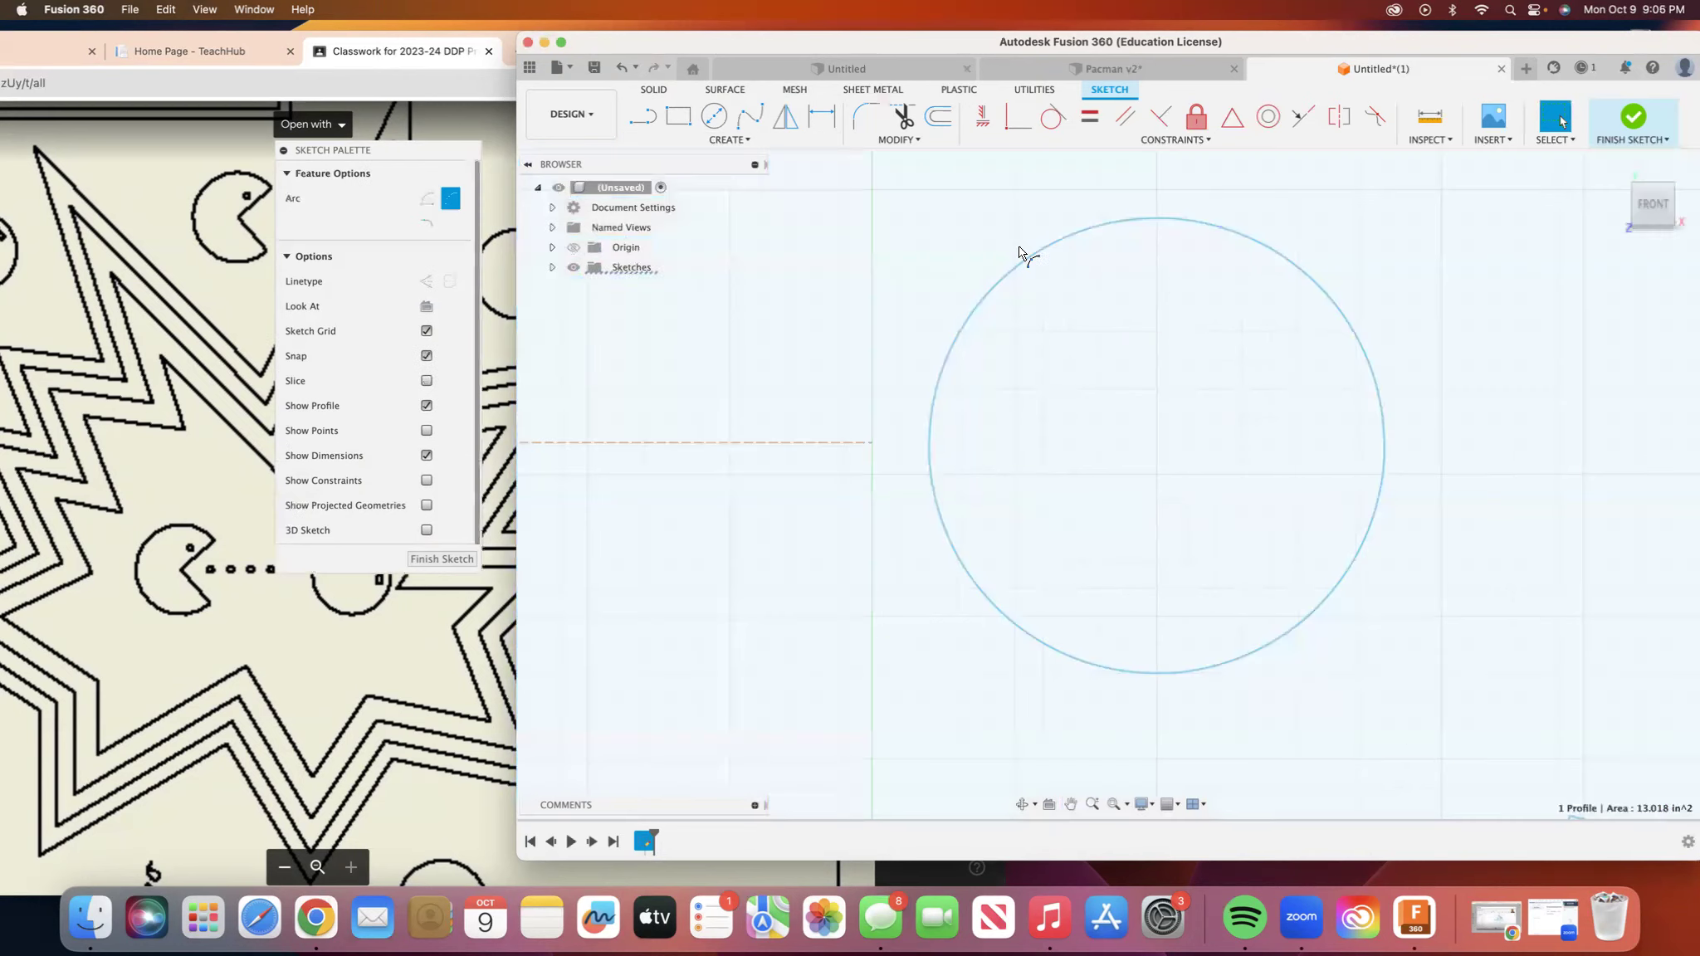
click(1270, 361)
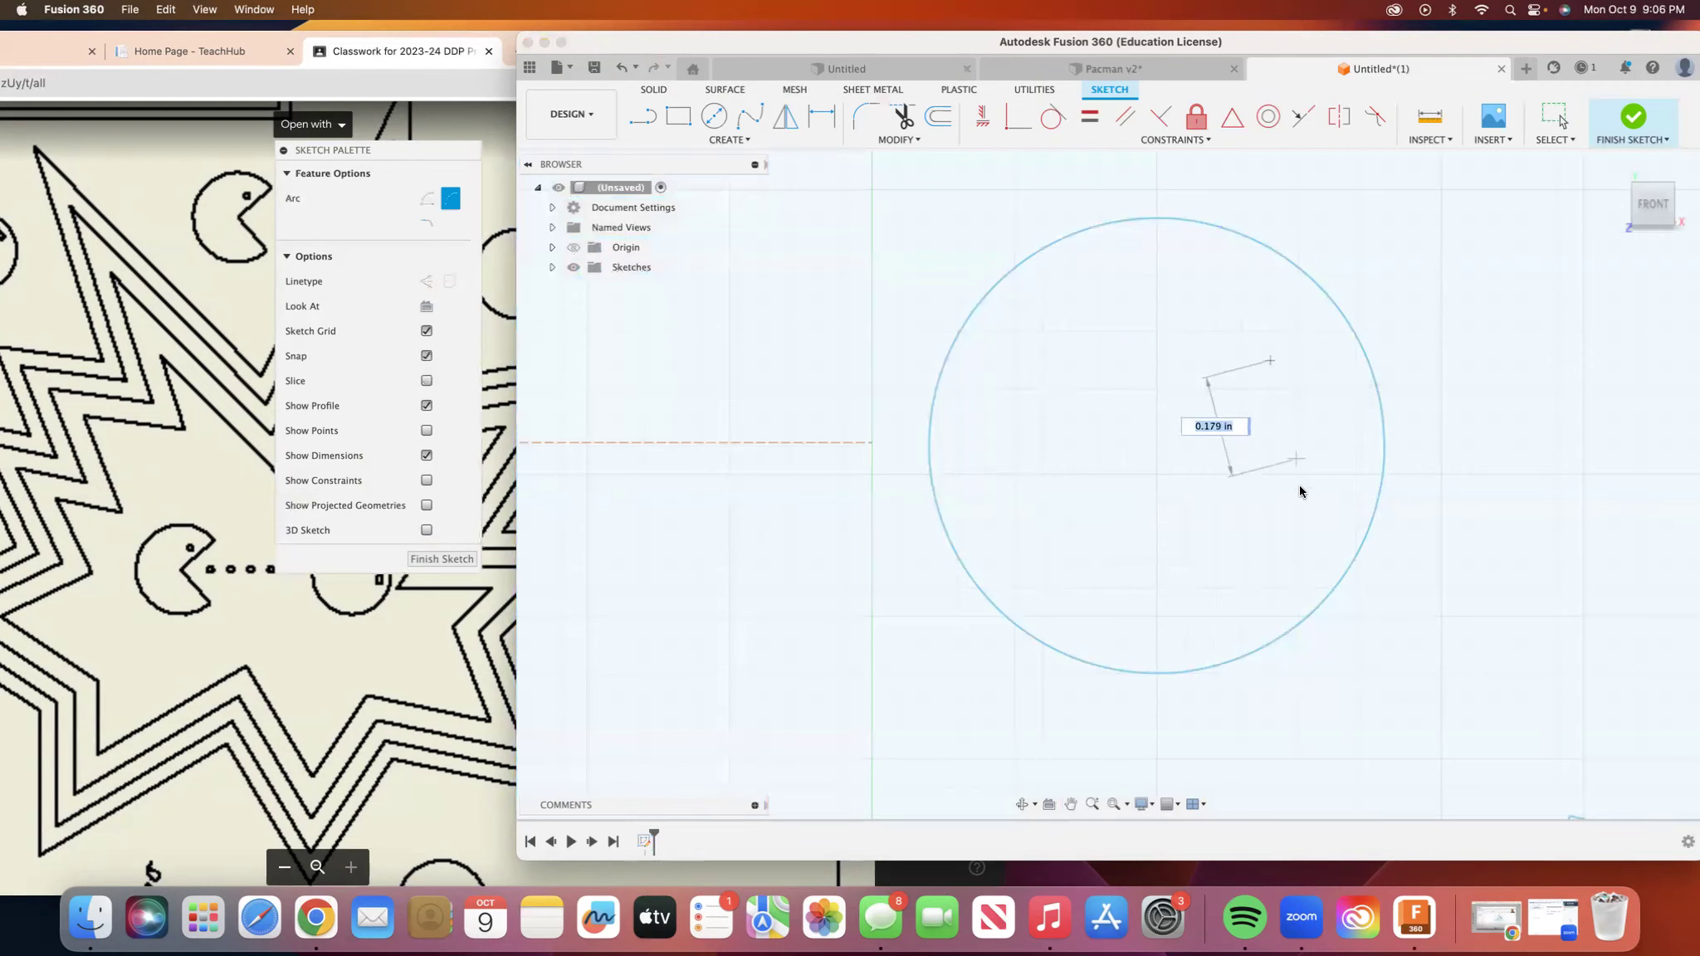
click(1299, 532)
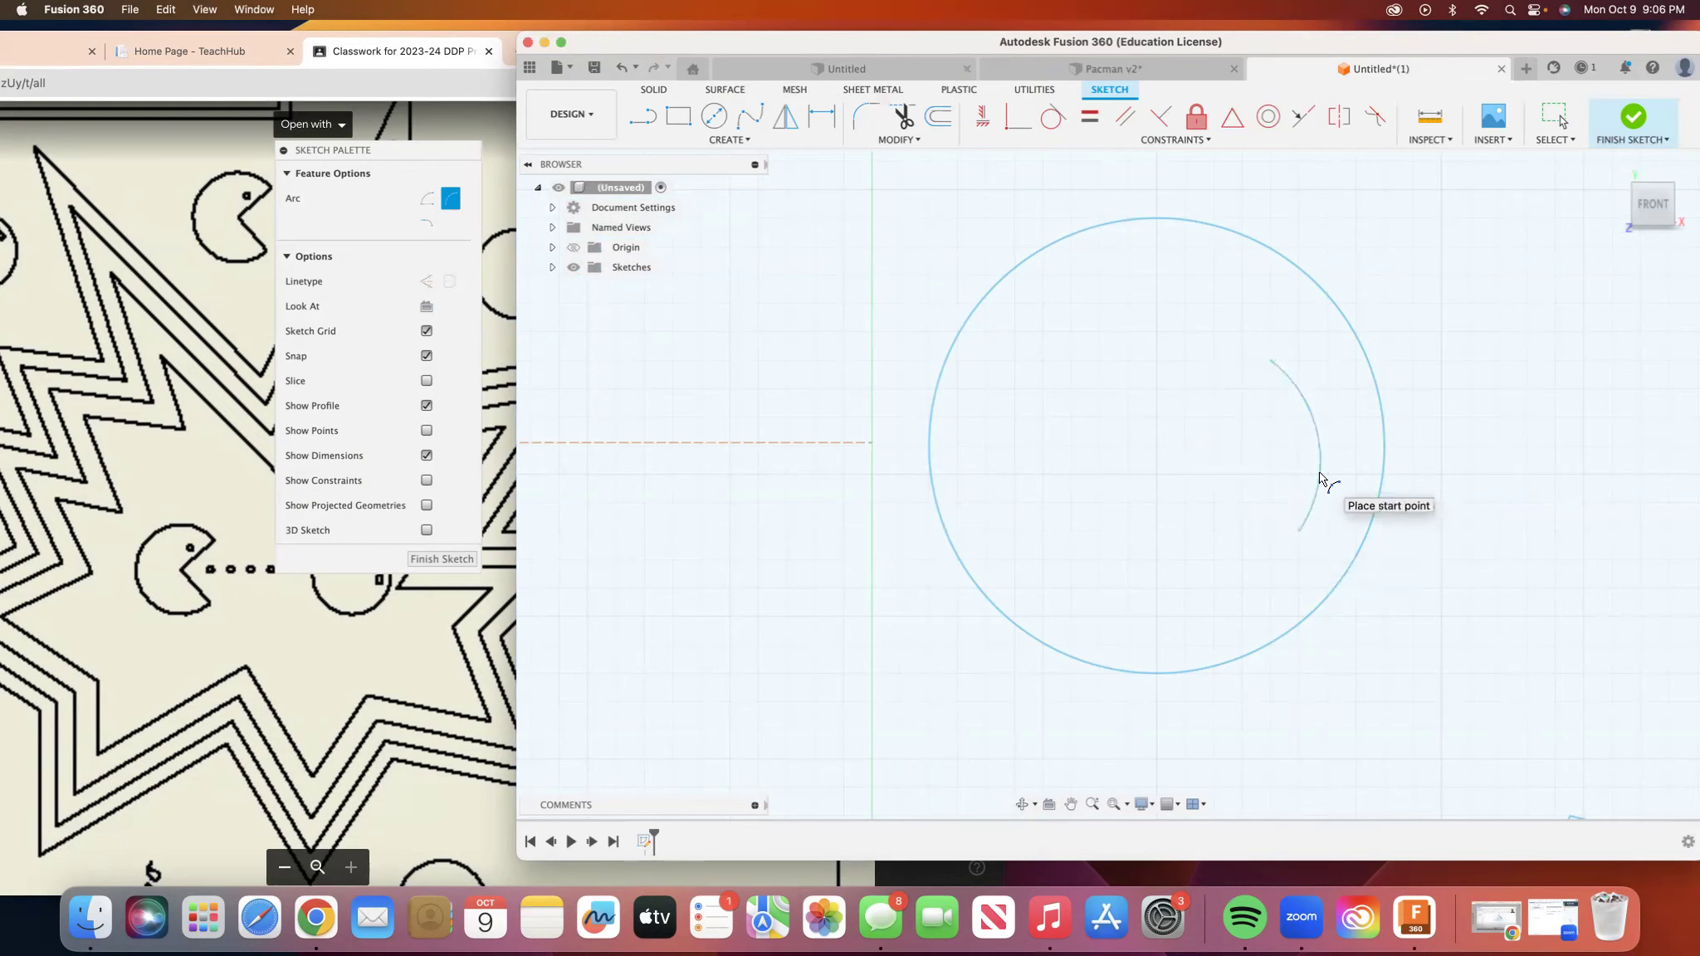
right_click(1320, 479)
click(1374, 470)
Draw a short line about 0.029 in long from the highlight arc's upper end, slanting up and to the right.
scroll(1380, 446, down, 1)
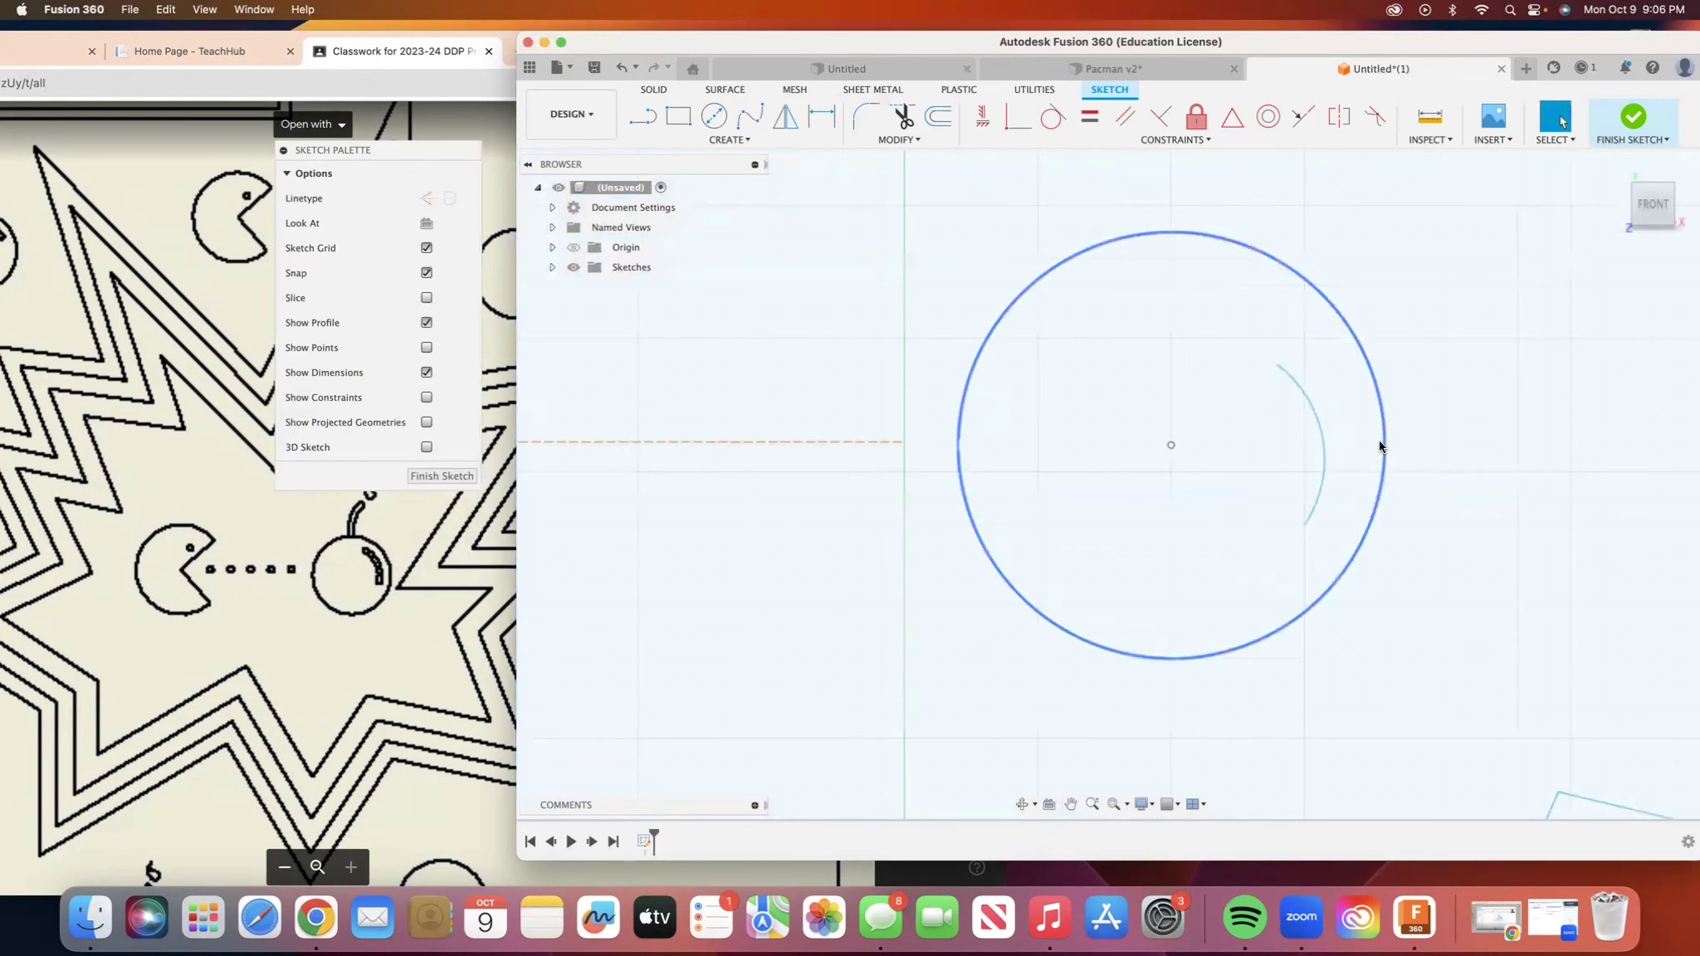
scroll(1380, 445, up, 5)
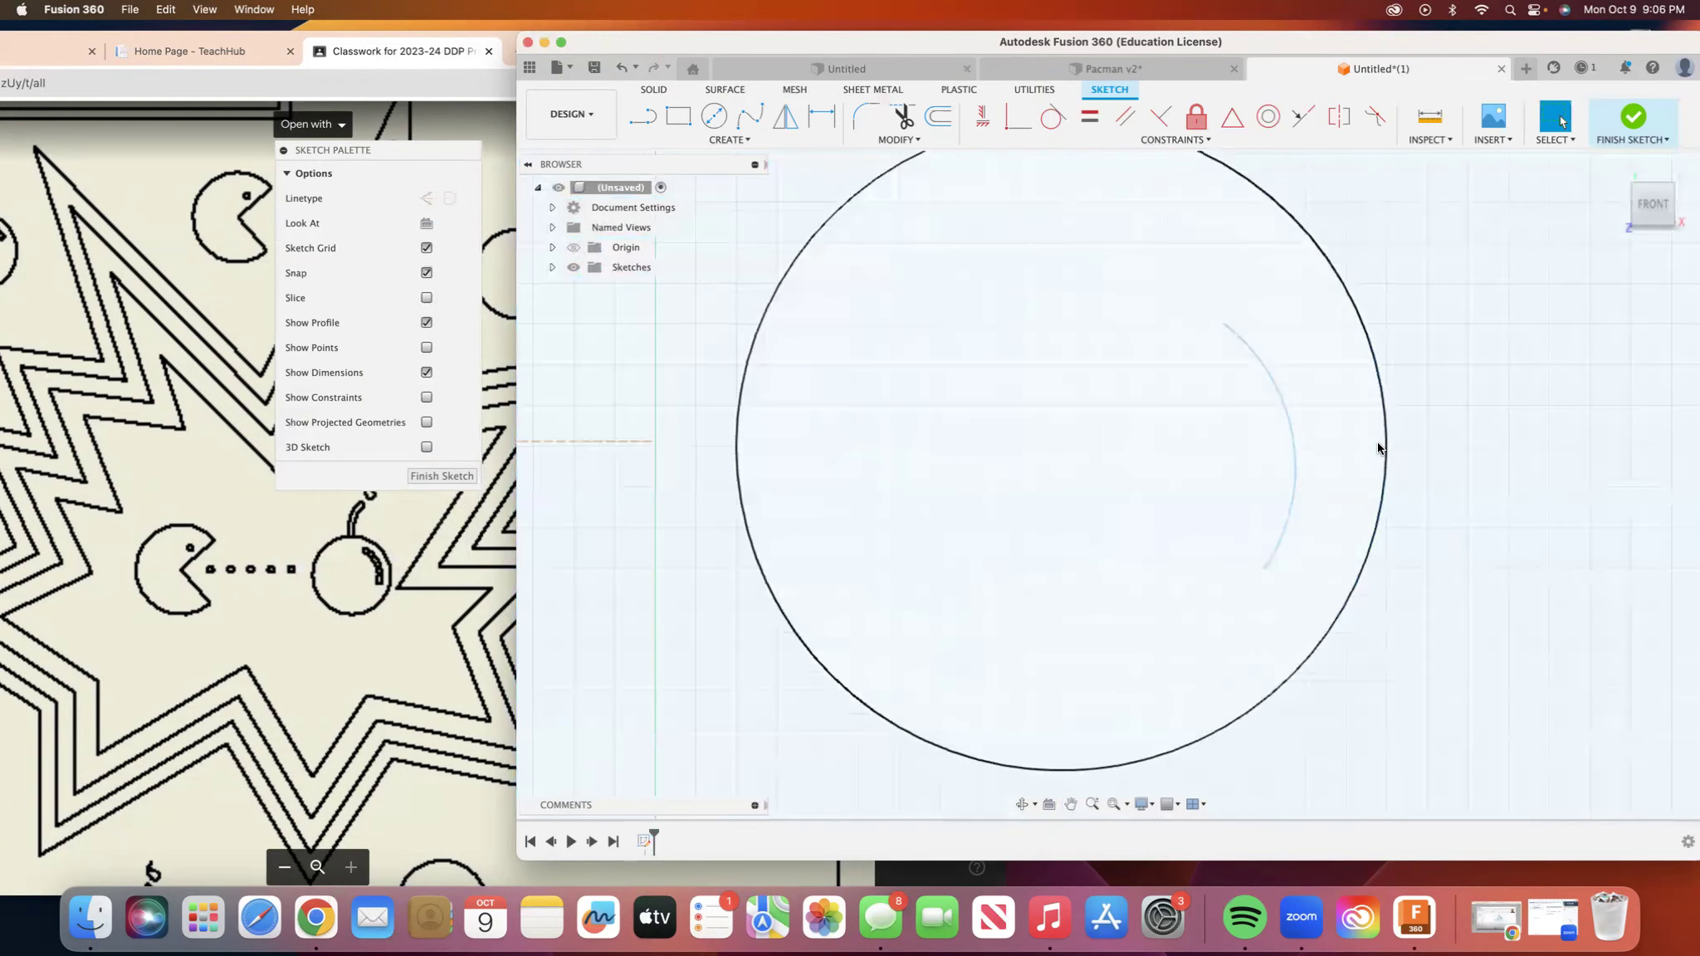
click(641, 118)
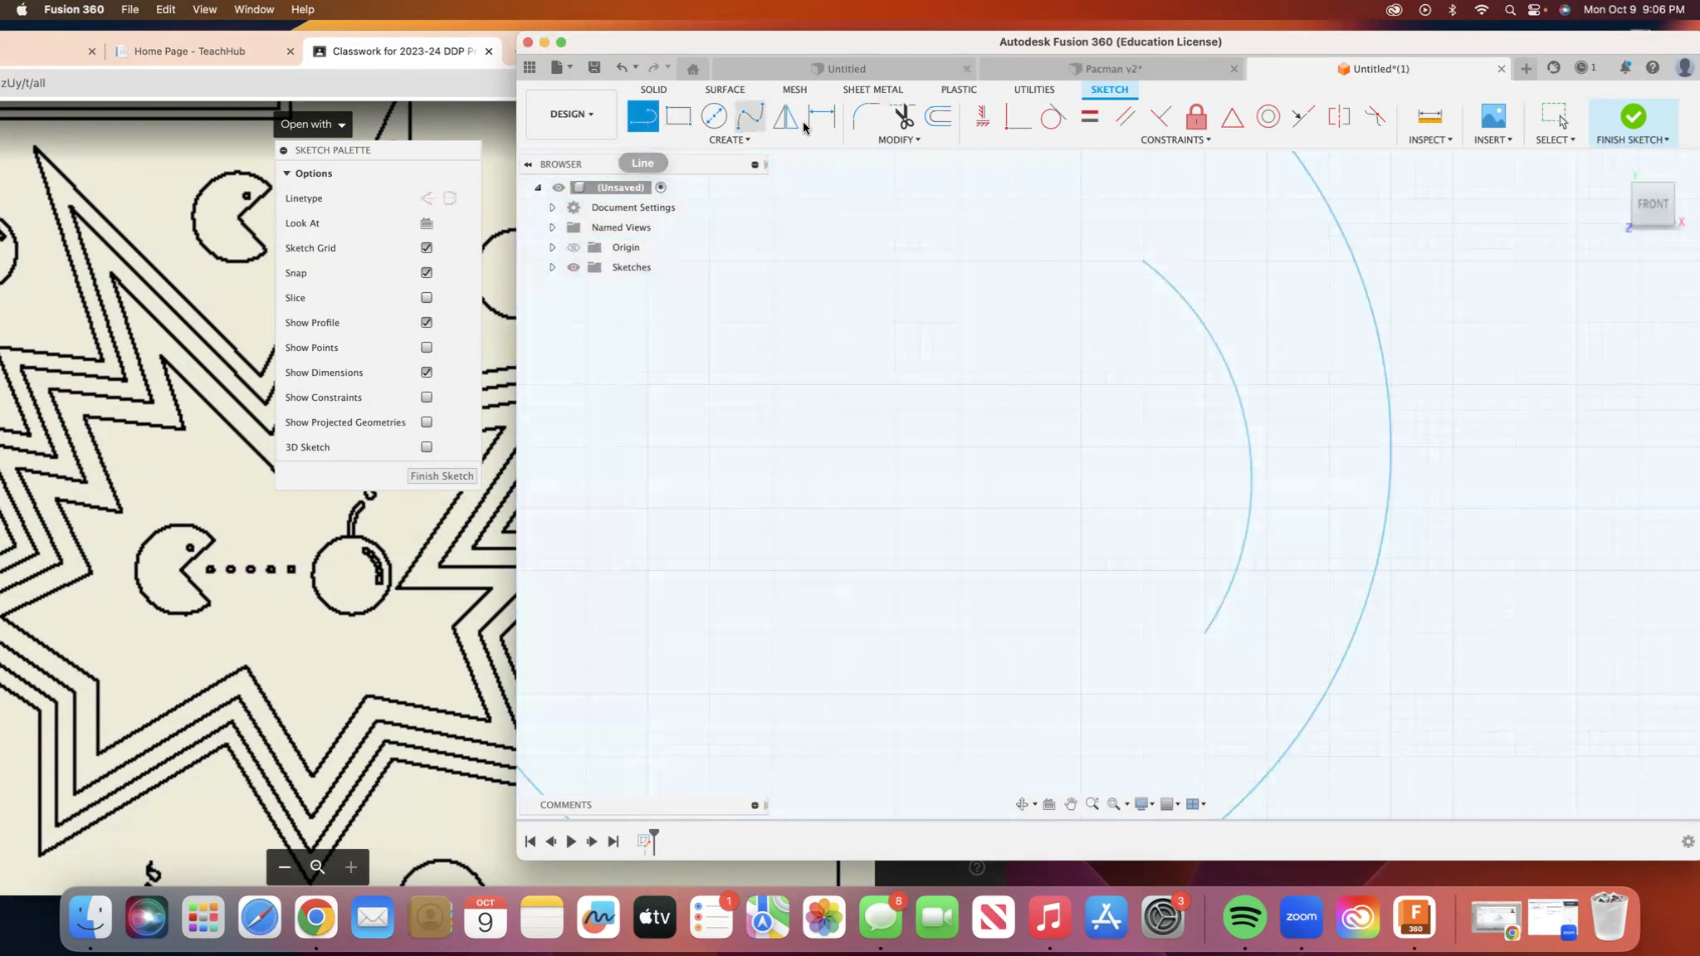
click(1143, 257)
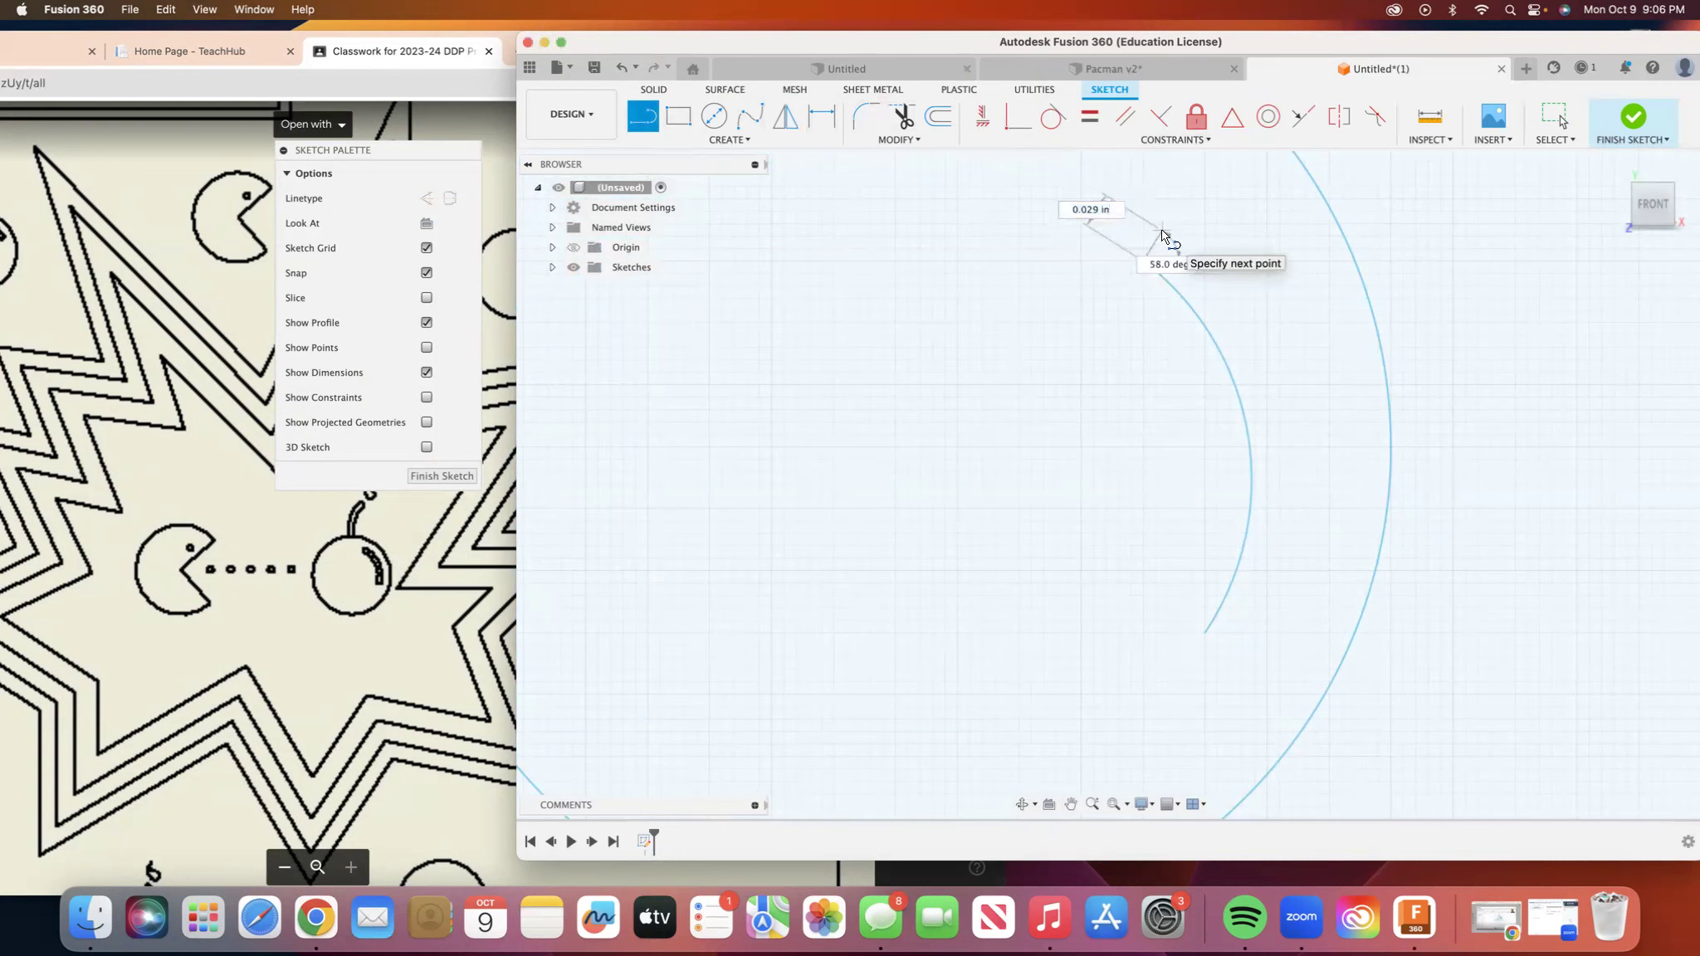
click(1161, 233)
right_click(1162, 233)
click(1220, 228)
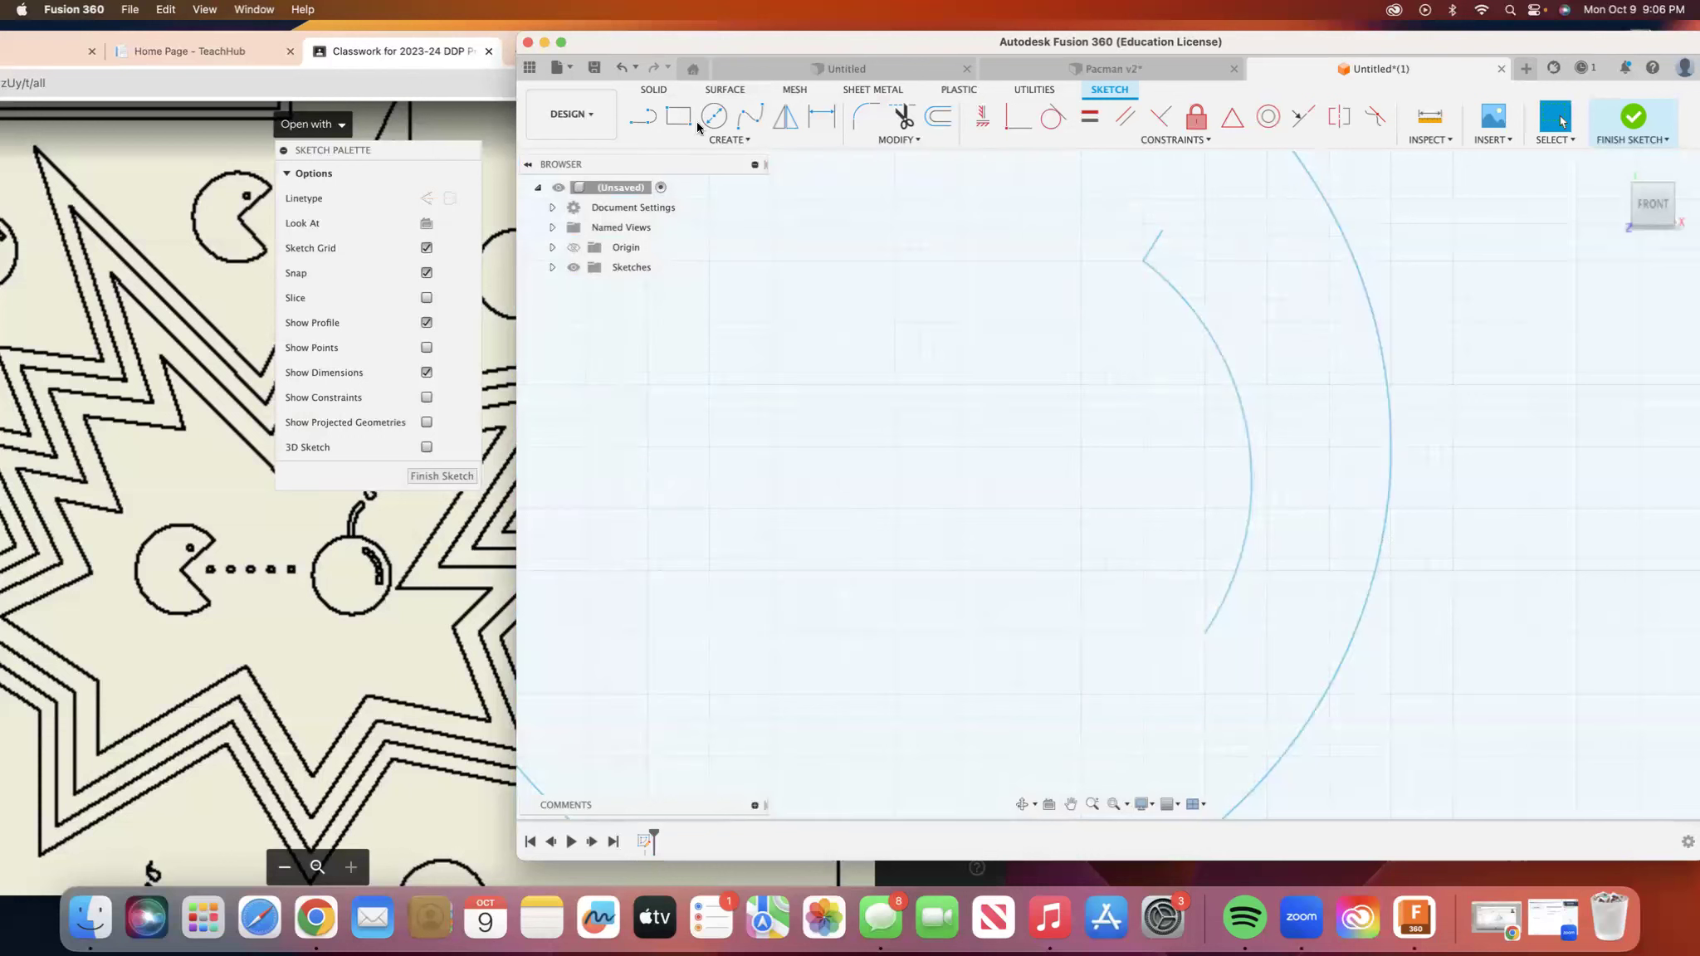
Draw a short horizontal line from the highlight arc's lower end toward the bomb's outline.
click(655, 118)
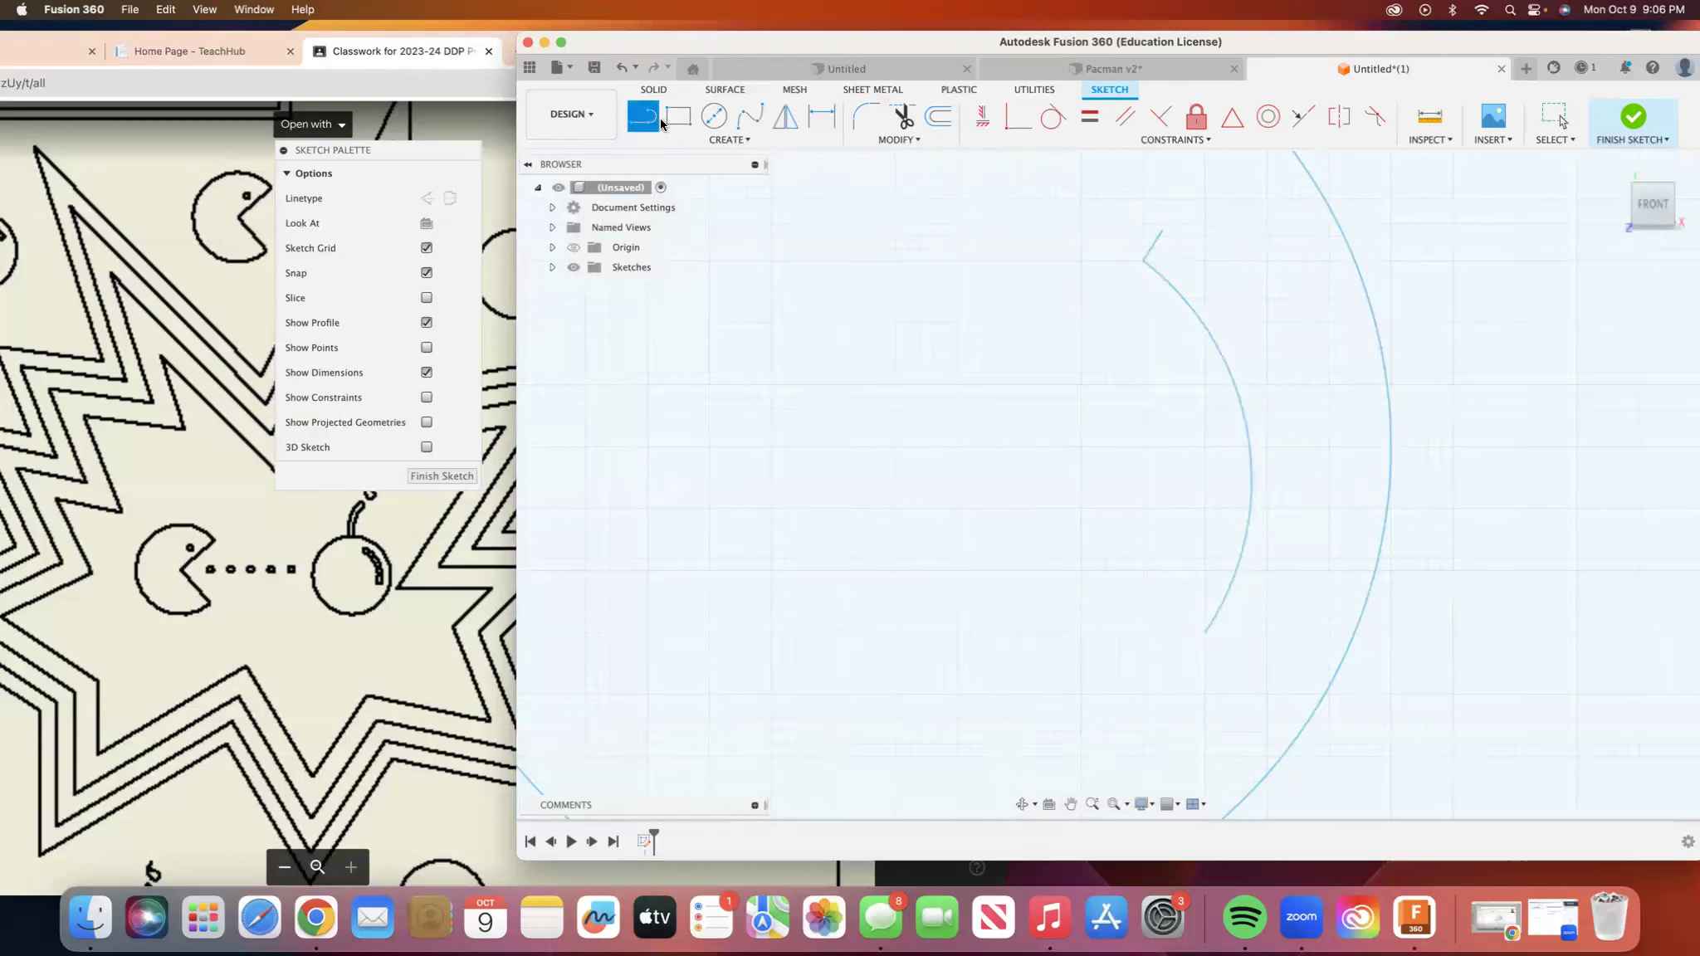
click(1208, 634)
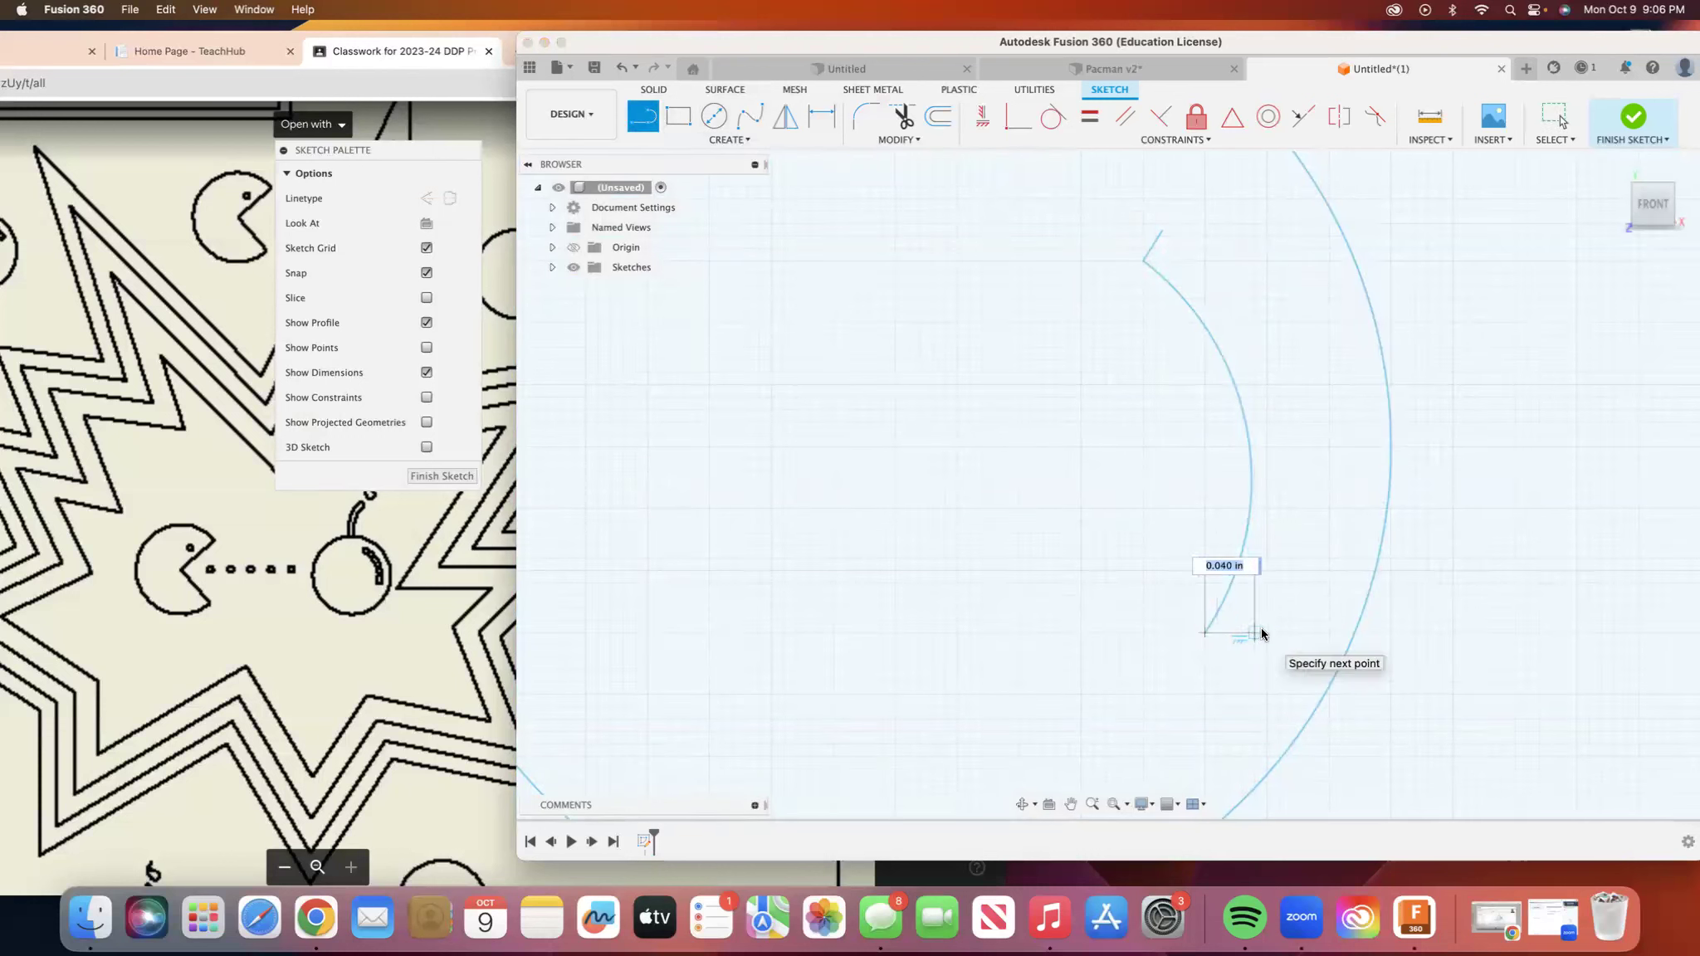
click(1265, 633)
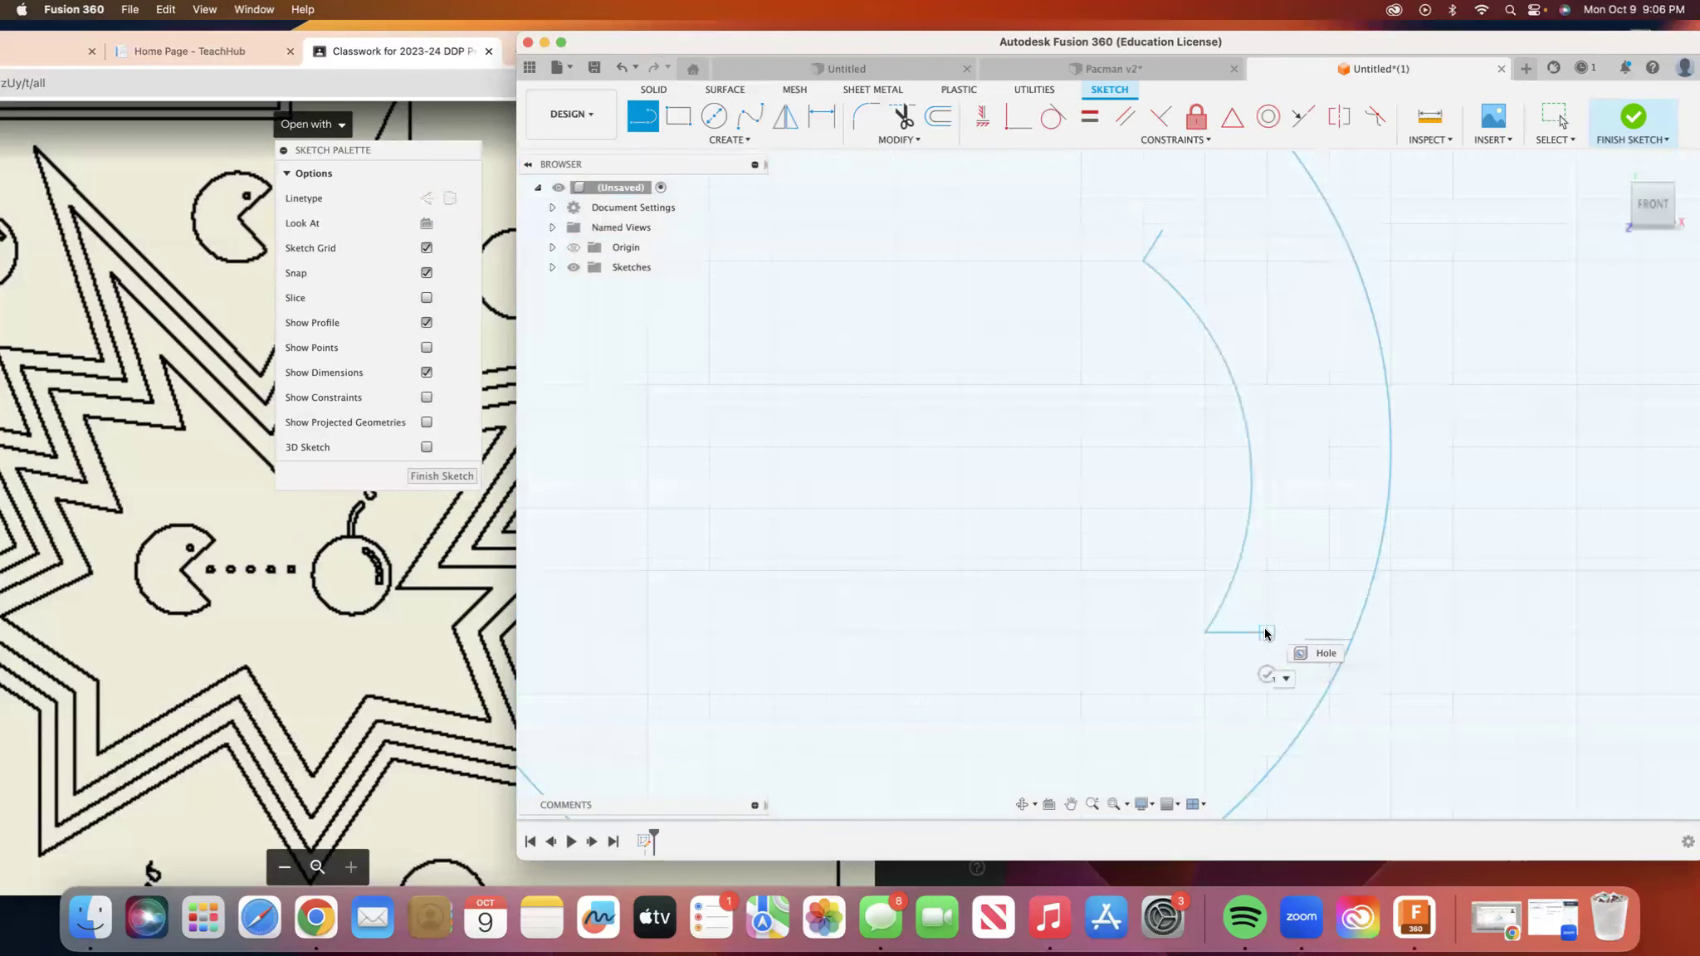
right_click(1266, 633)
click(1337, 631)
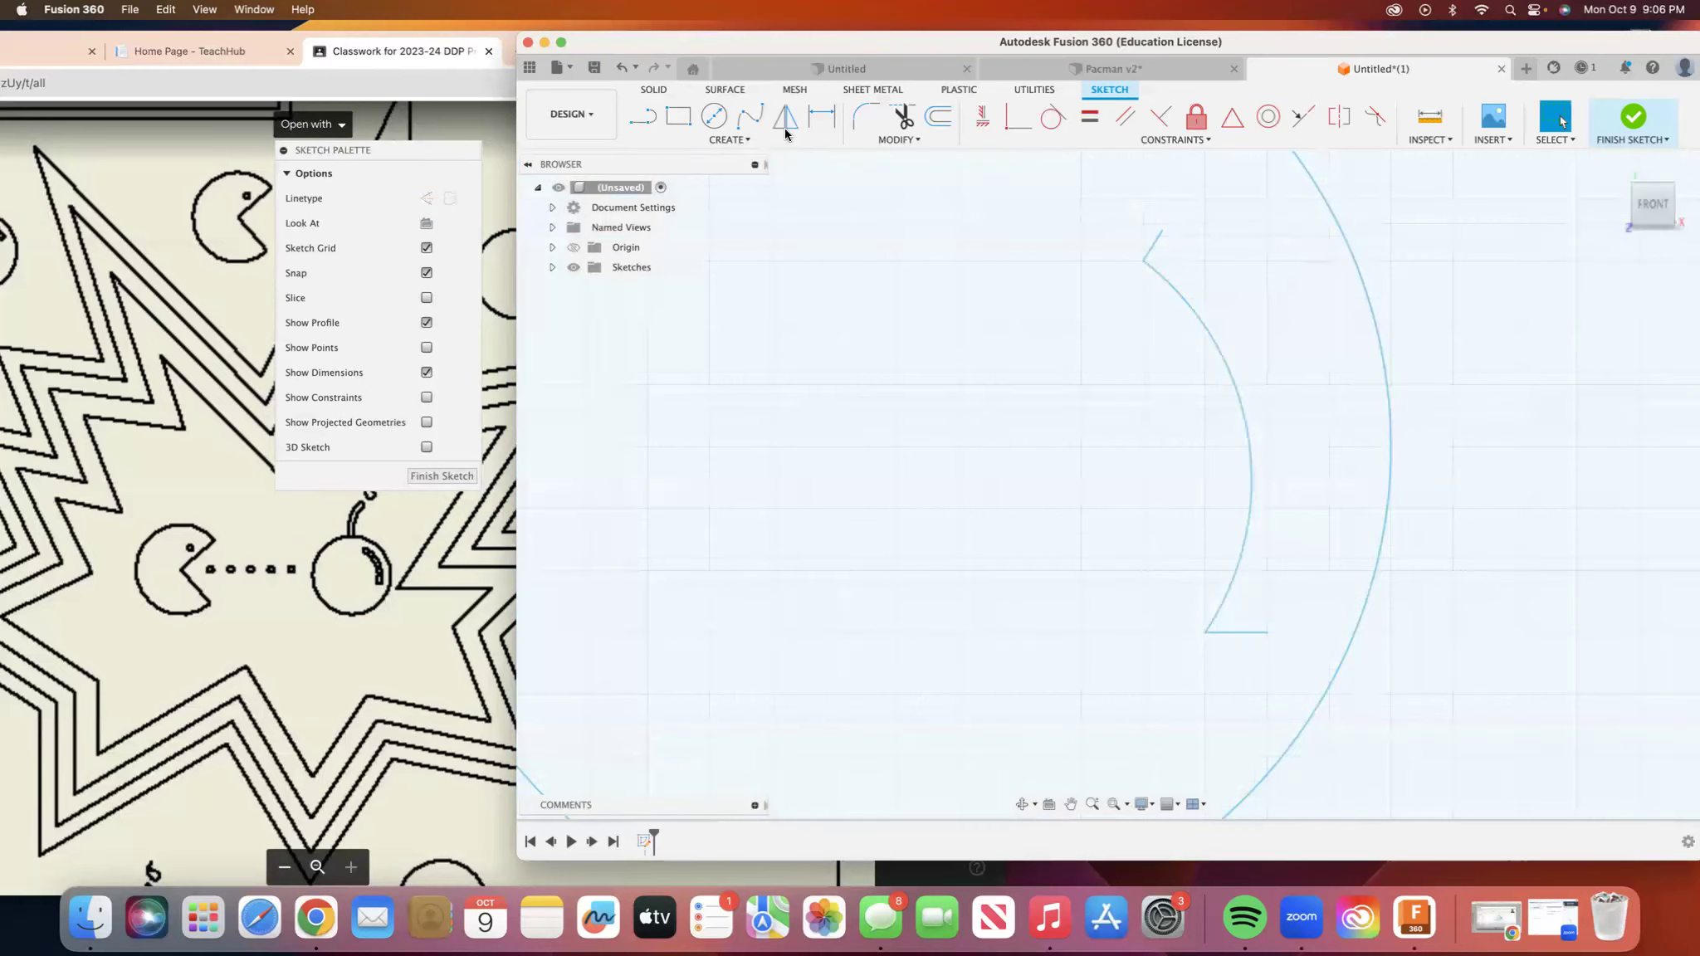
Close the bomb's highlight with an outer 3-point arc joining the free ends of the two short lines, about 0.335 in apart.
click(727, 139)
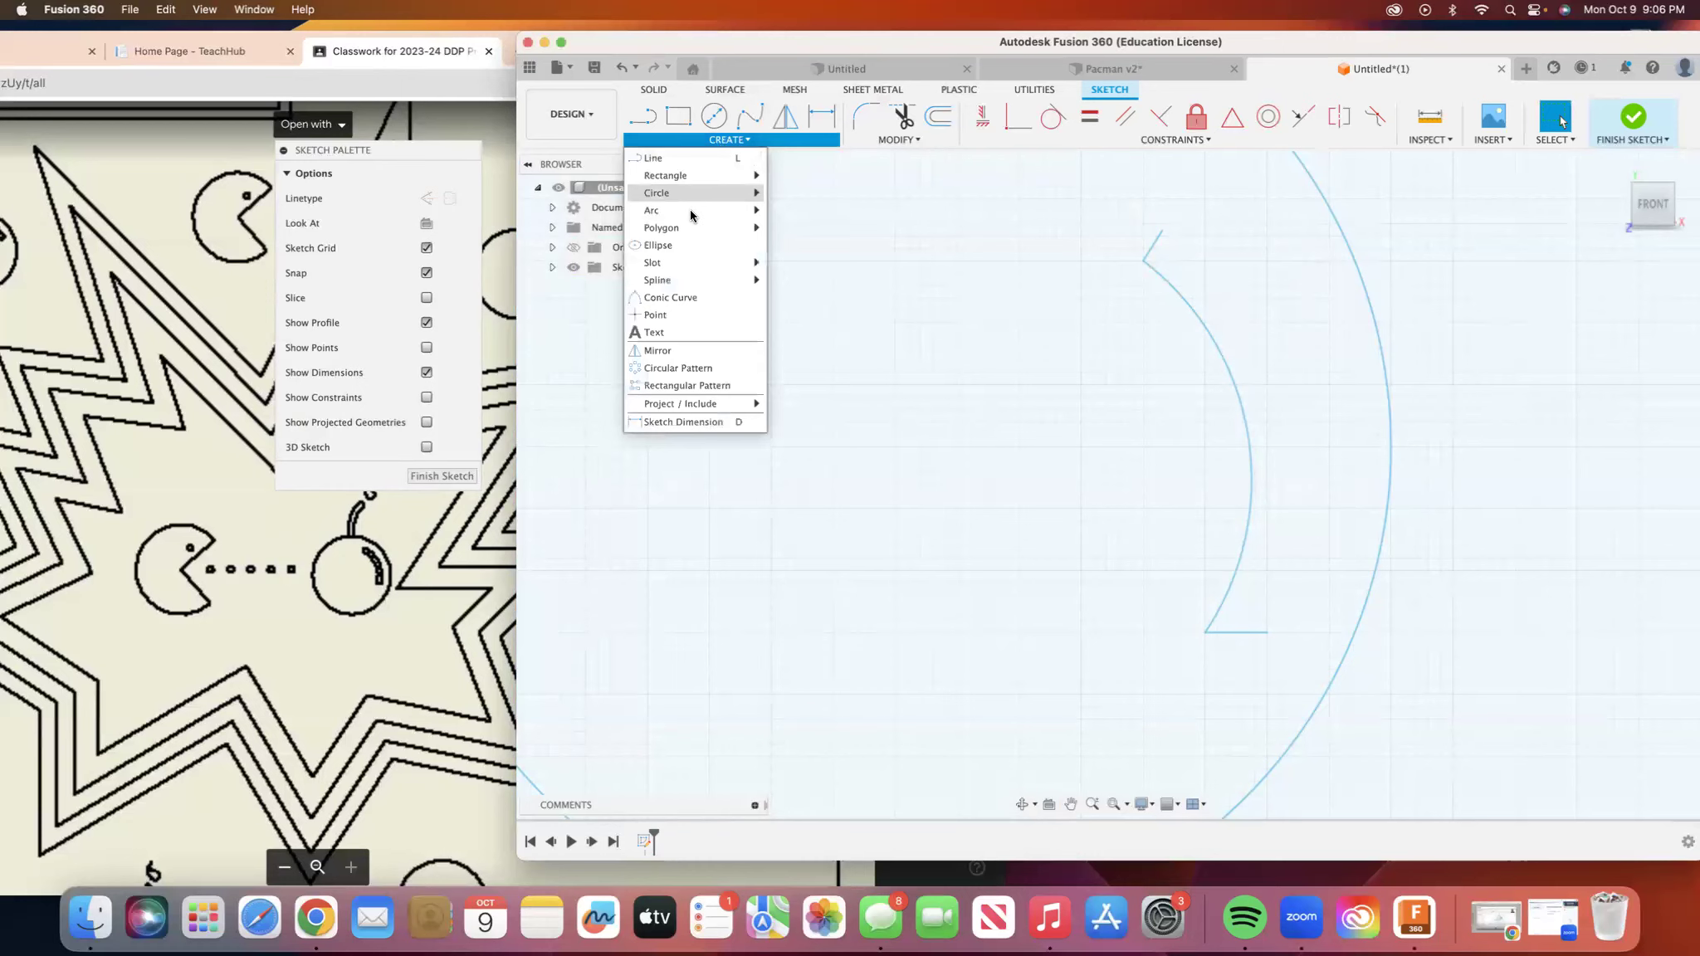
click(784, 210)
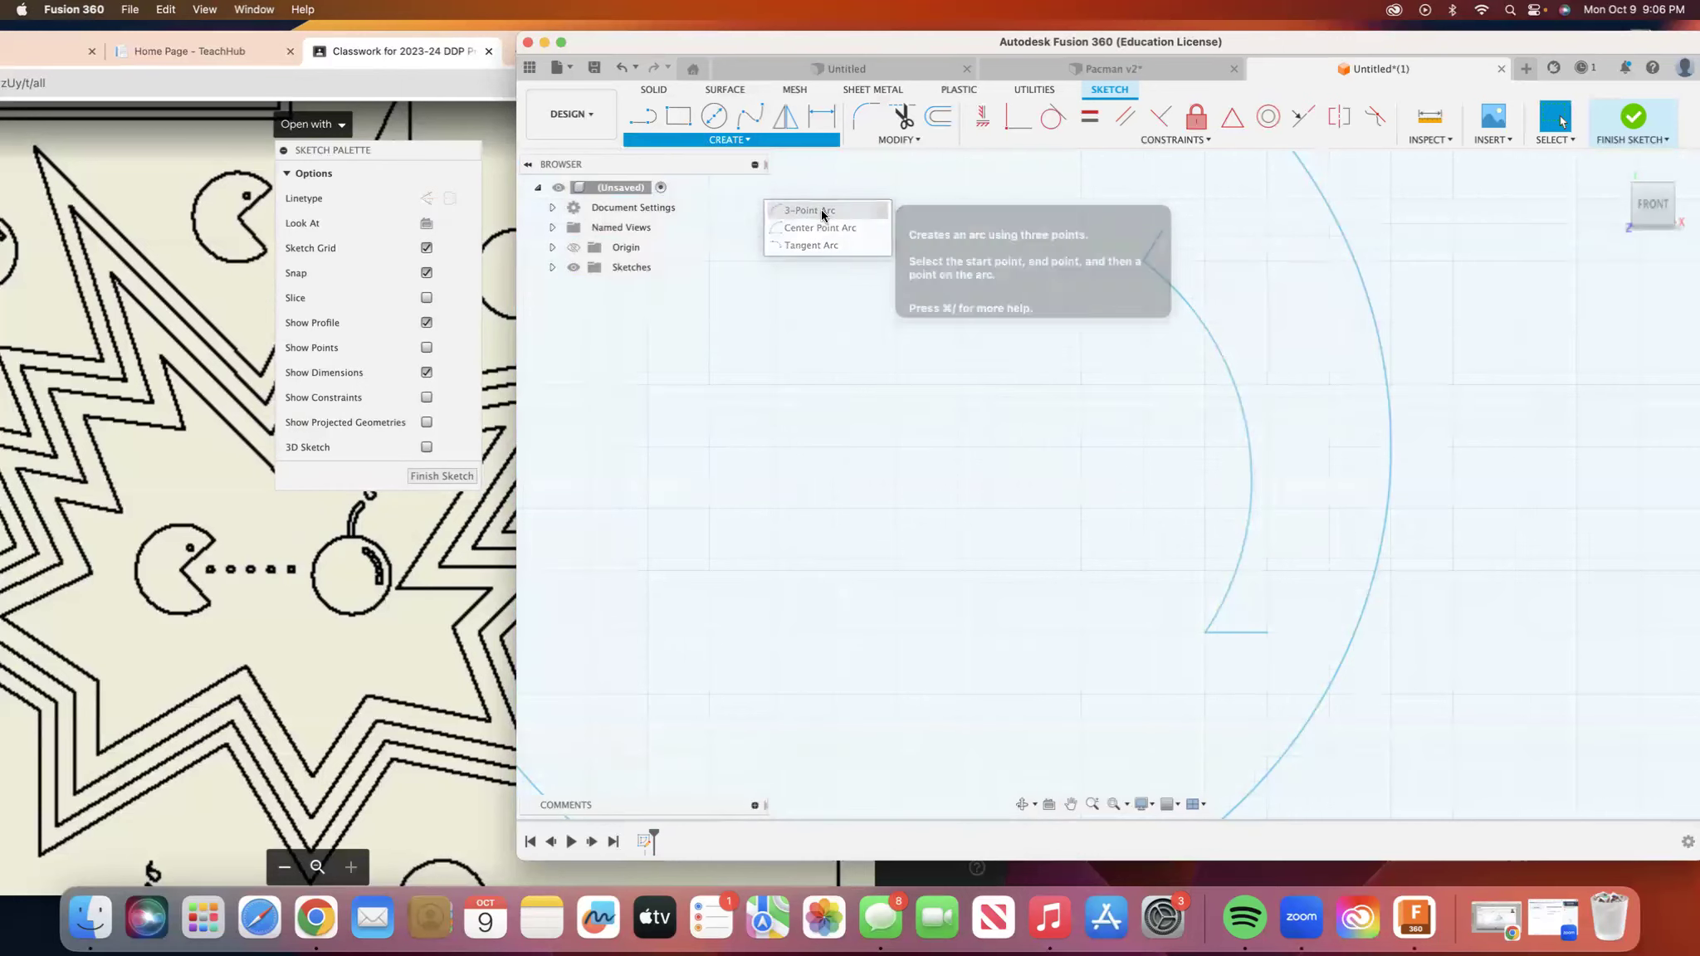
click(1162, 231)
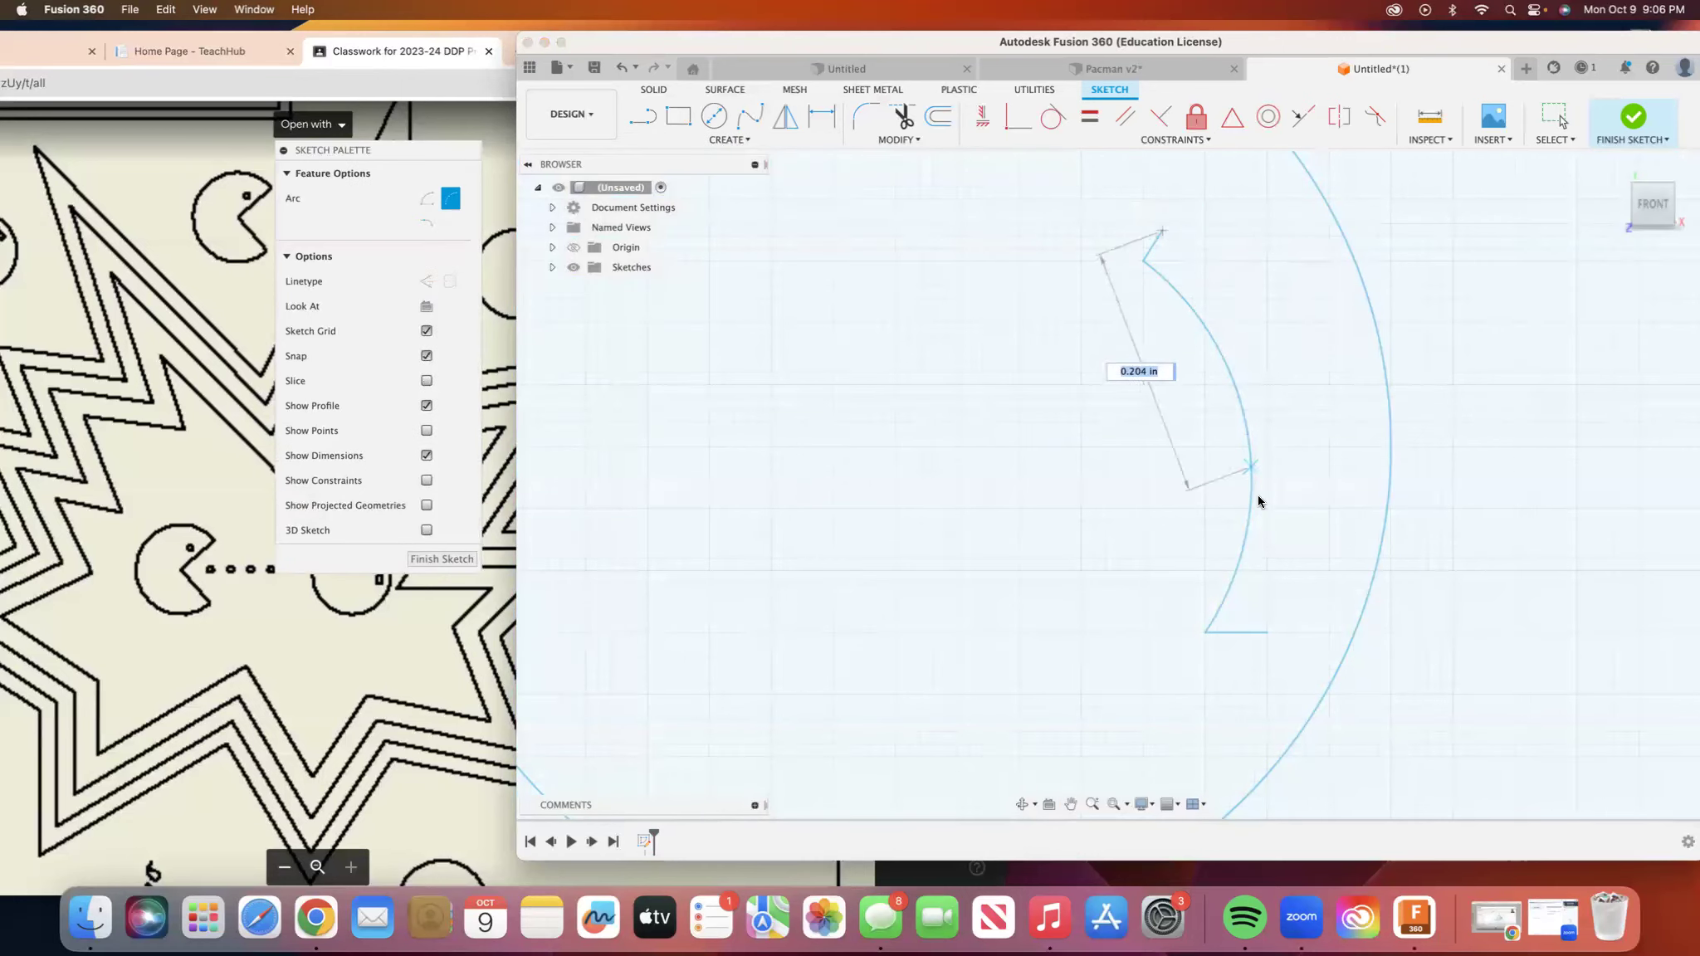
click(1267, 632)
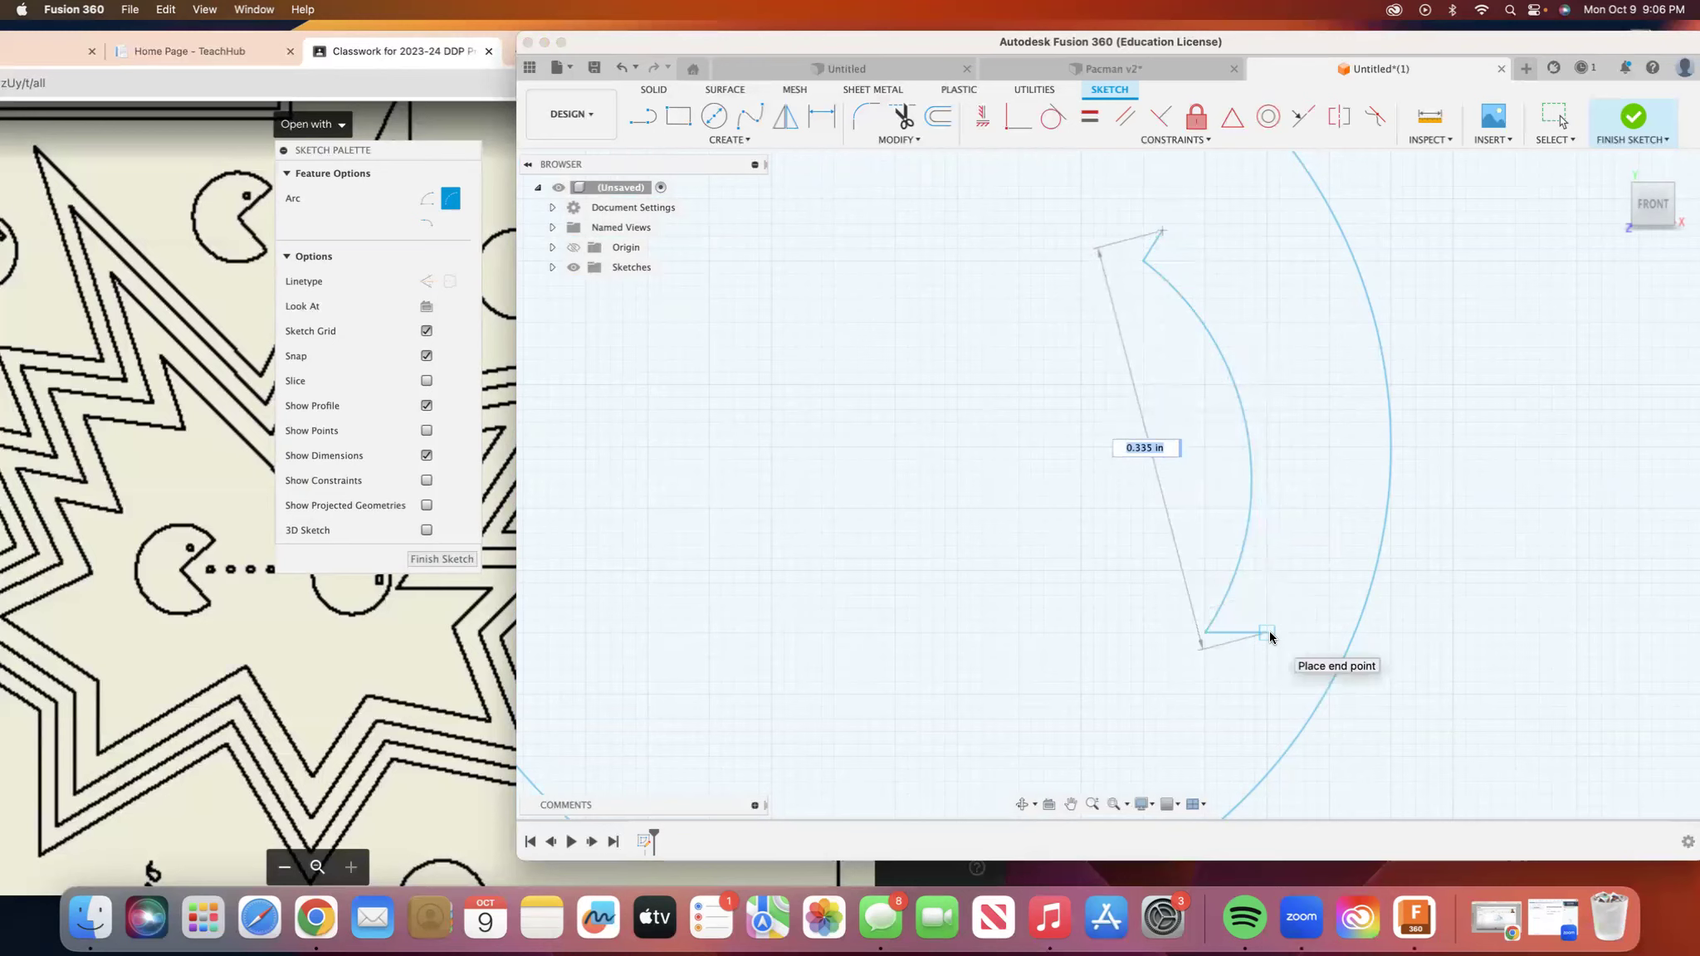
click(1293, 541)
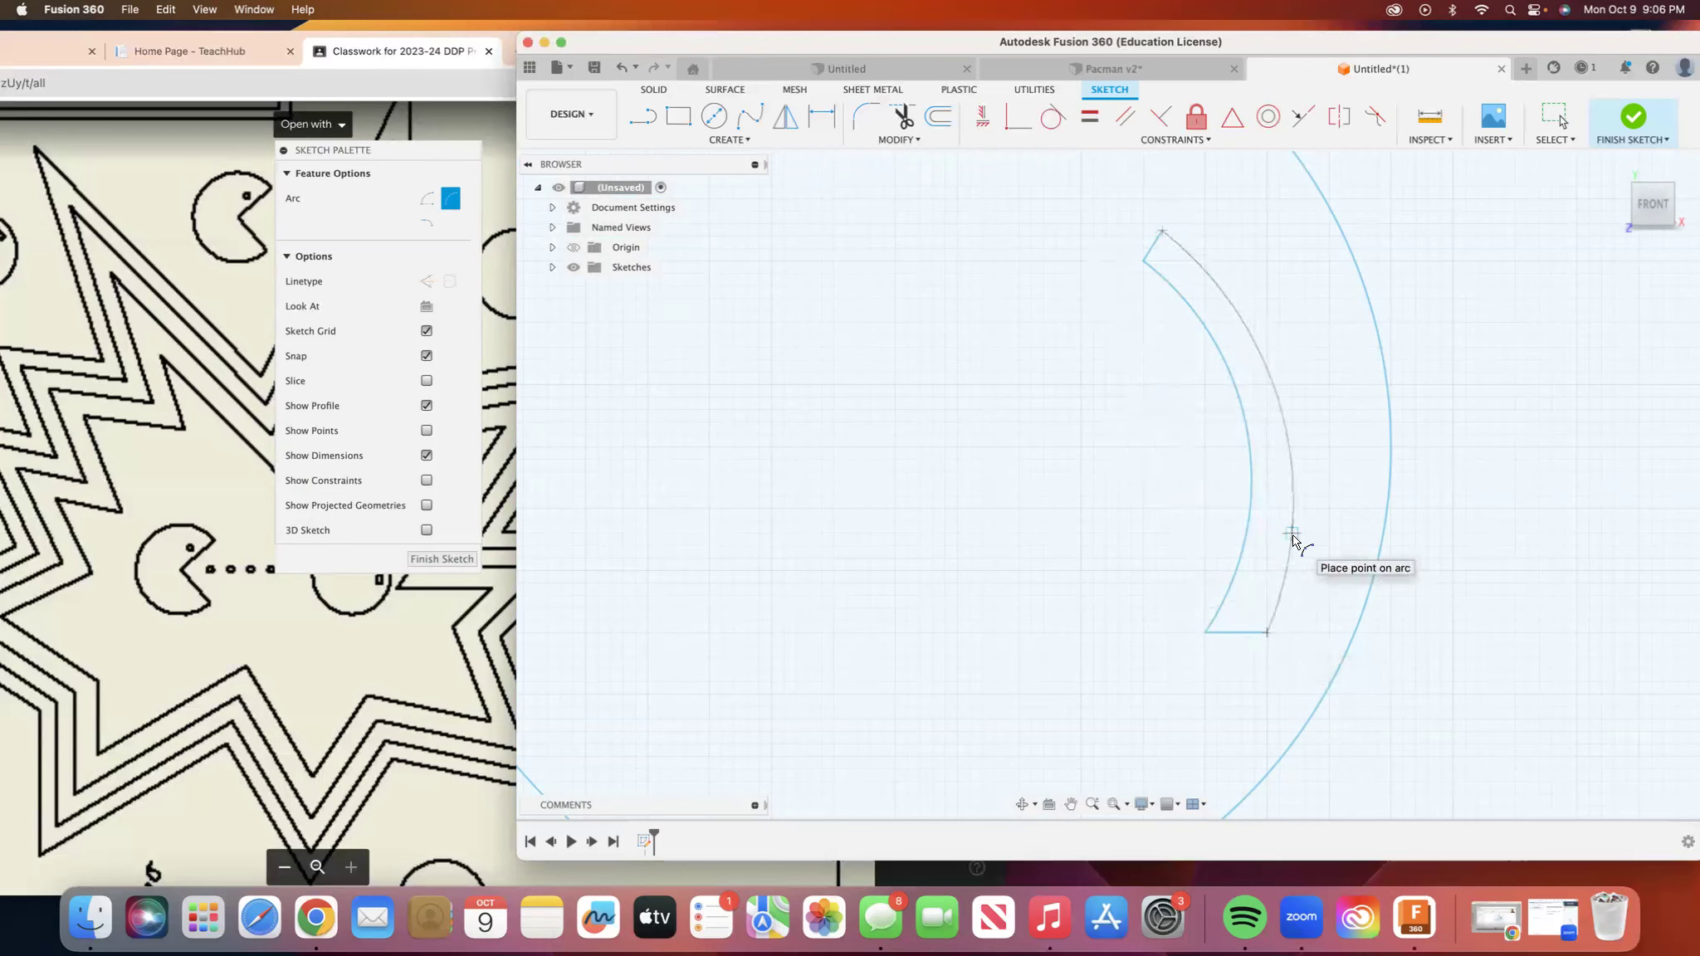
right_click(1296, 541)
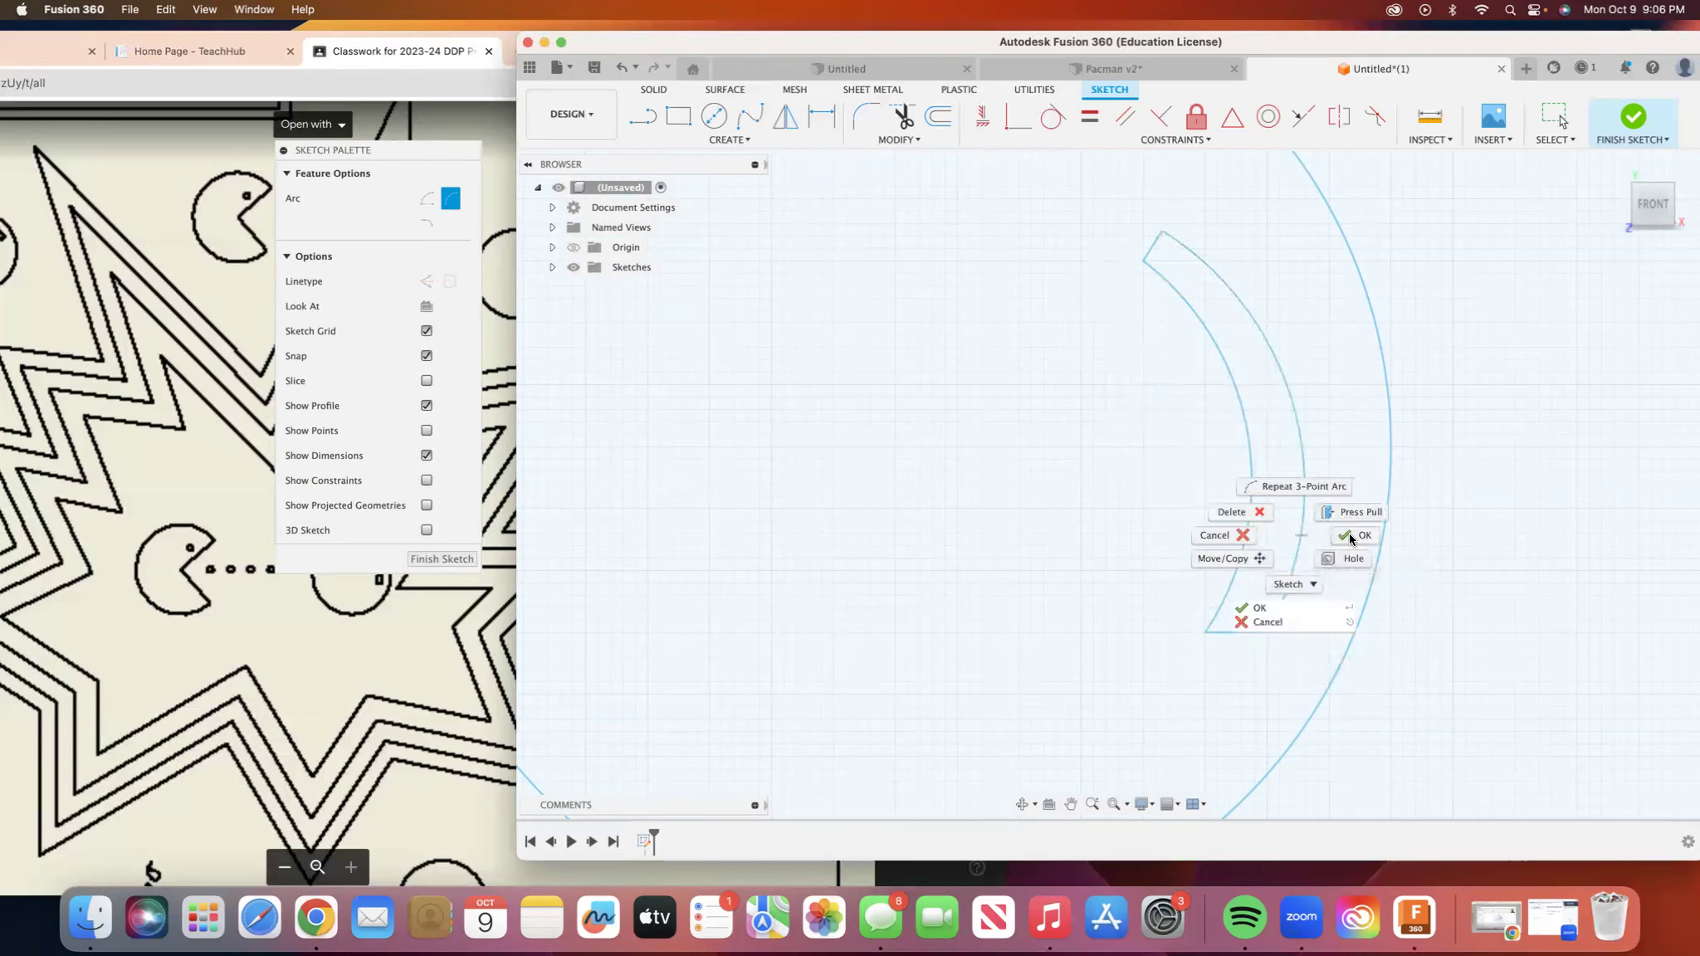
key(Escape)
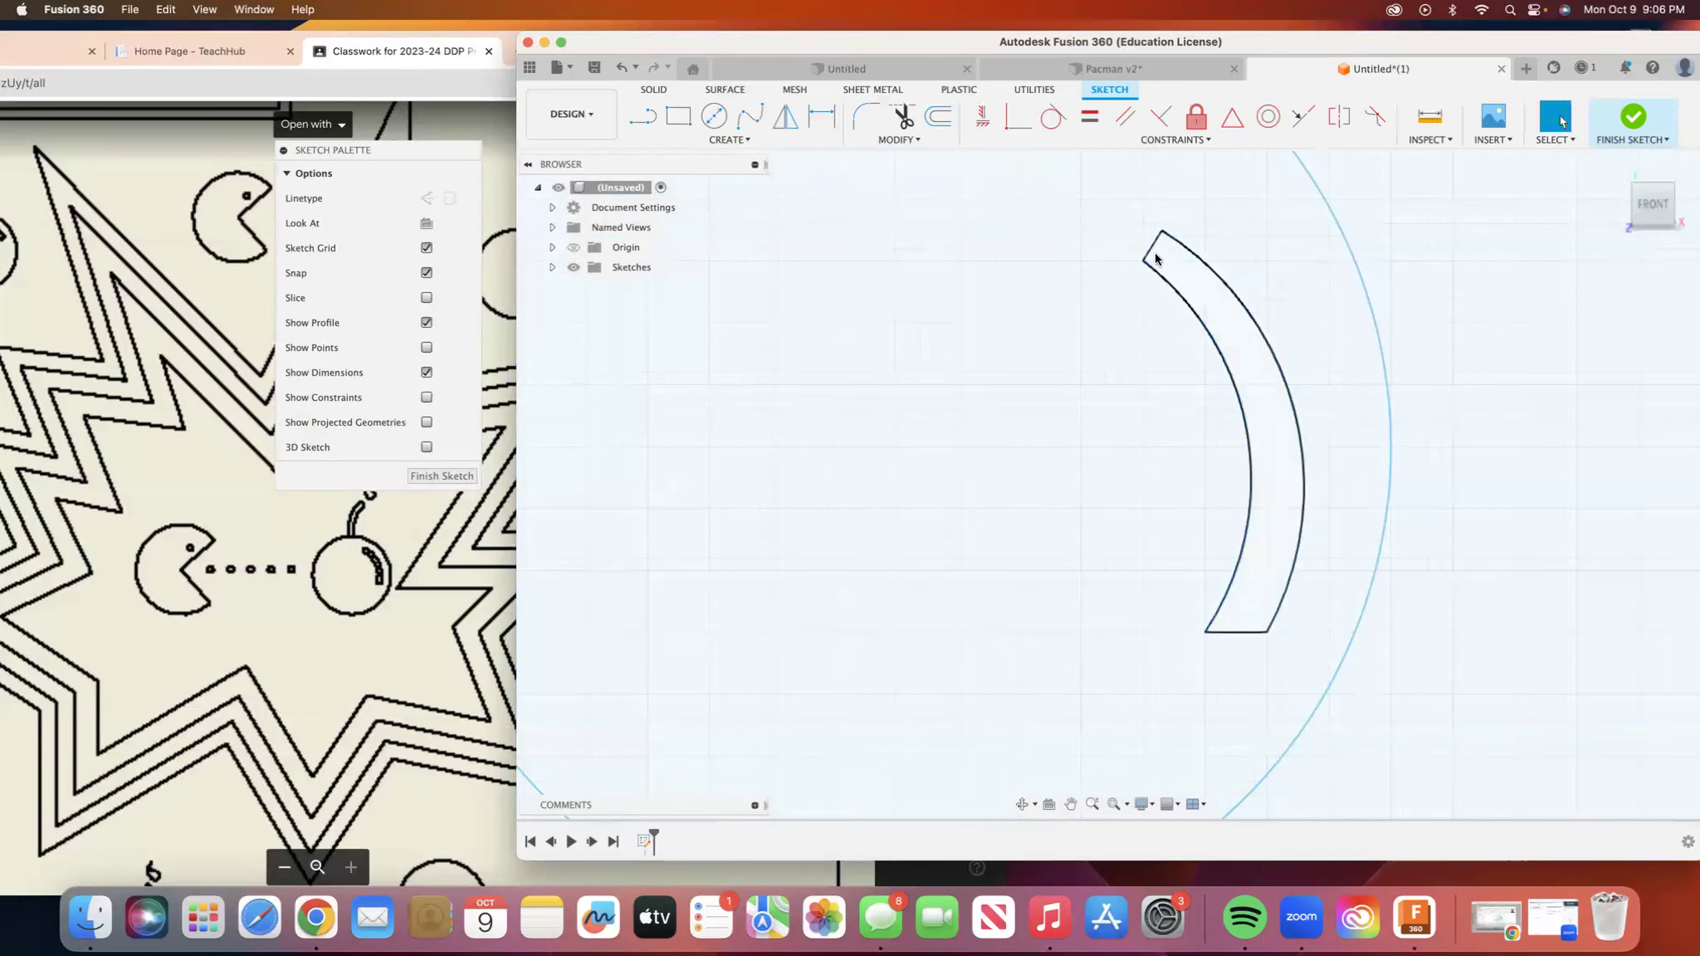
Draw a 3-point arc from just left of the top of the bomb's body, curving up and right, as the fuse's left edge.
scroll(1044, 566, down, 3)
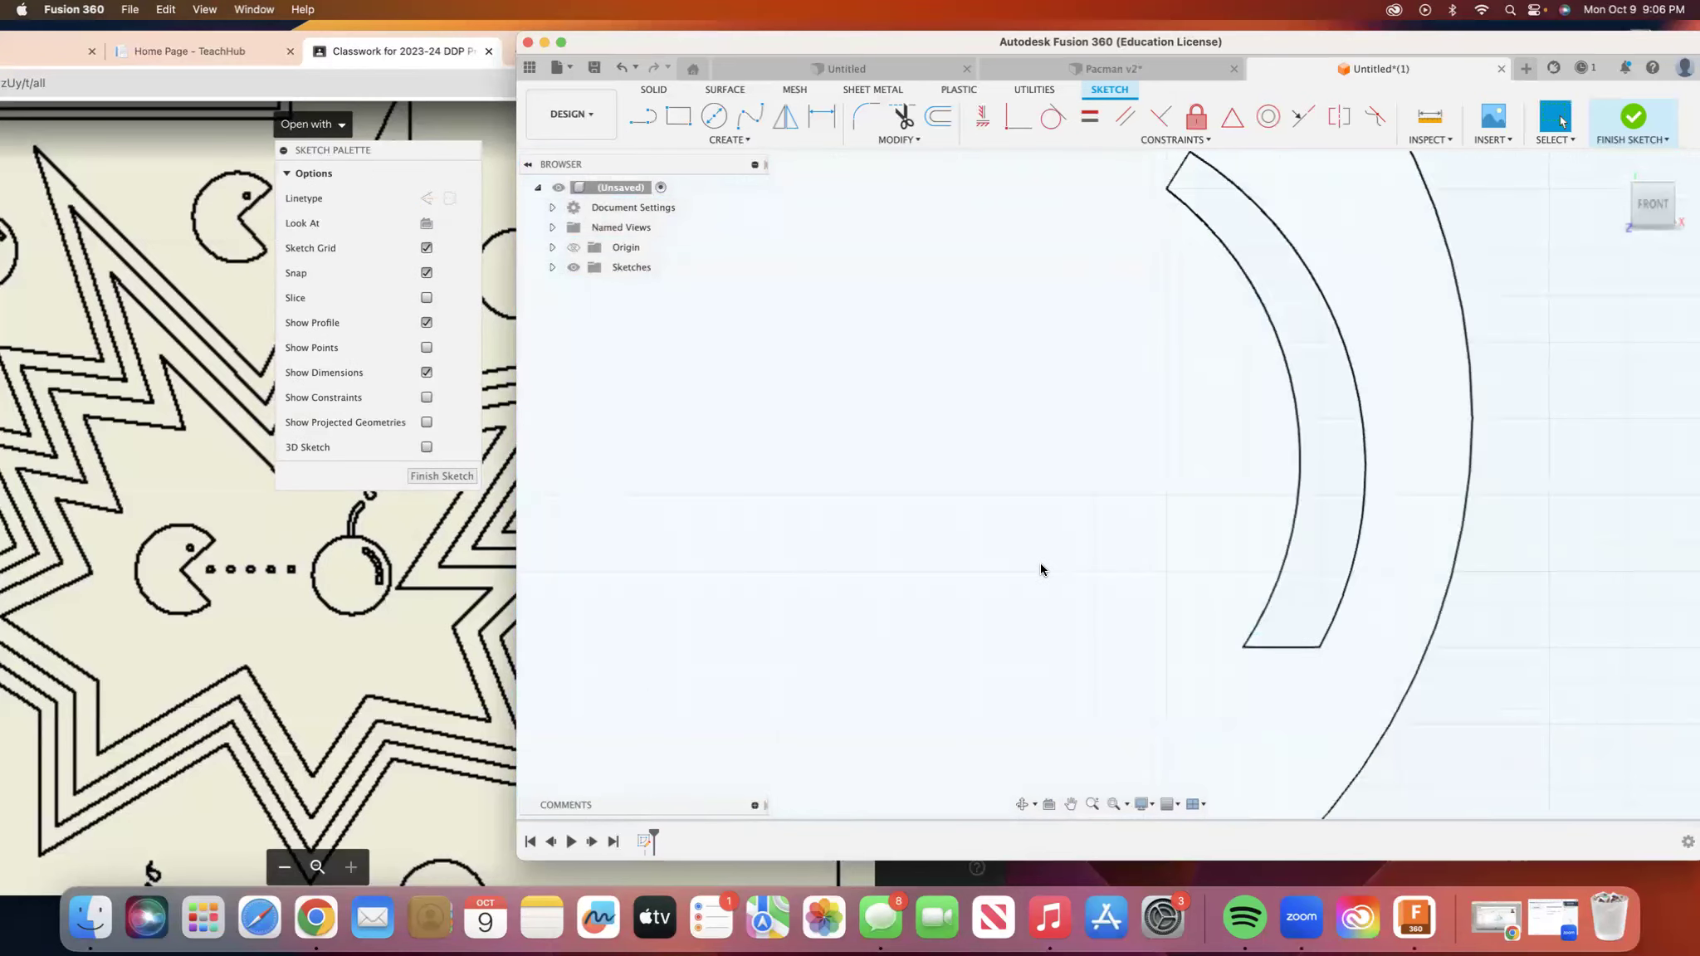
scroll(1040, 564, down, 2)
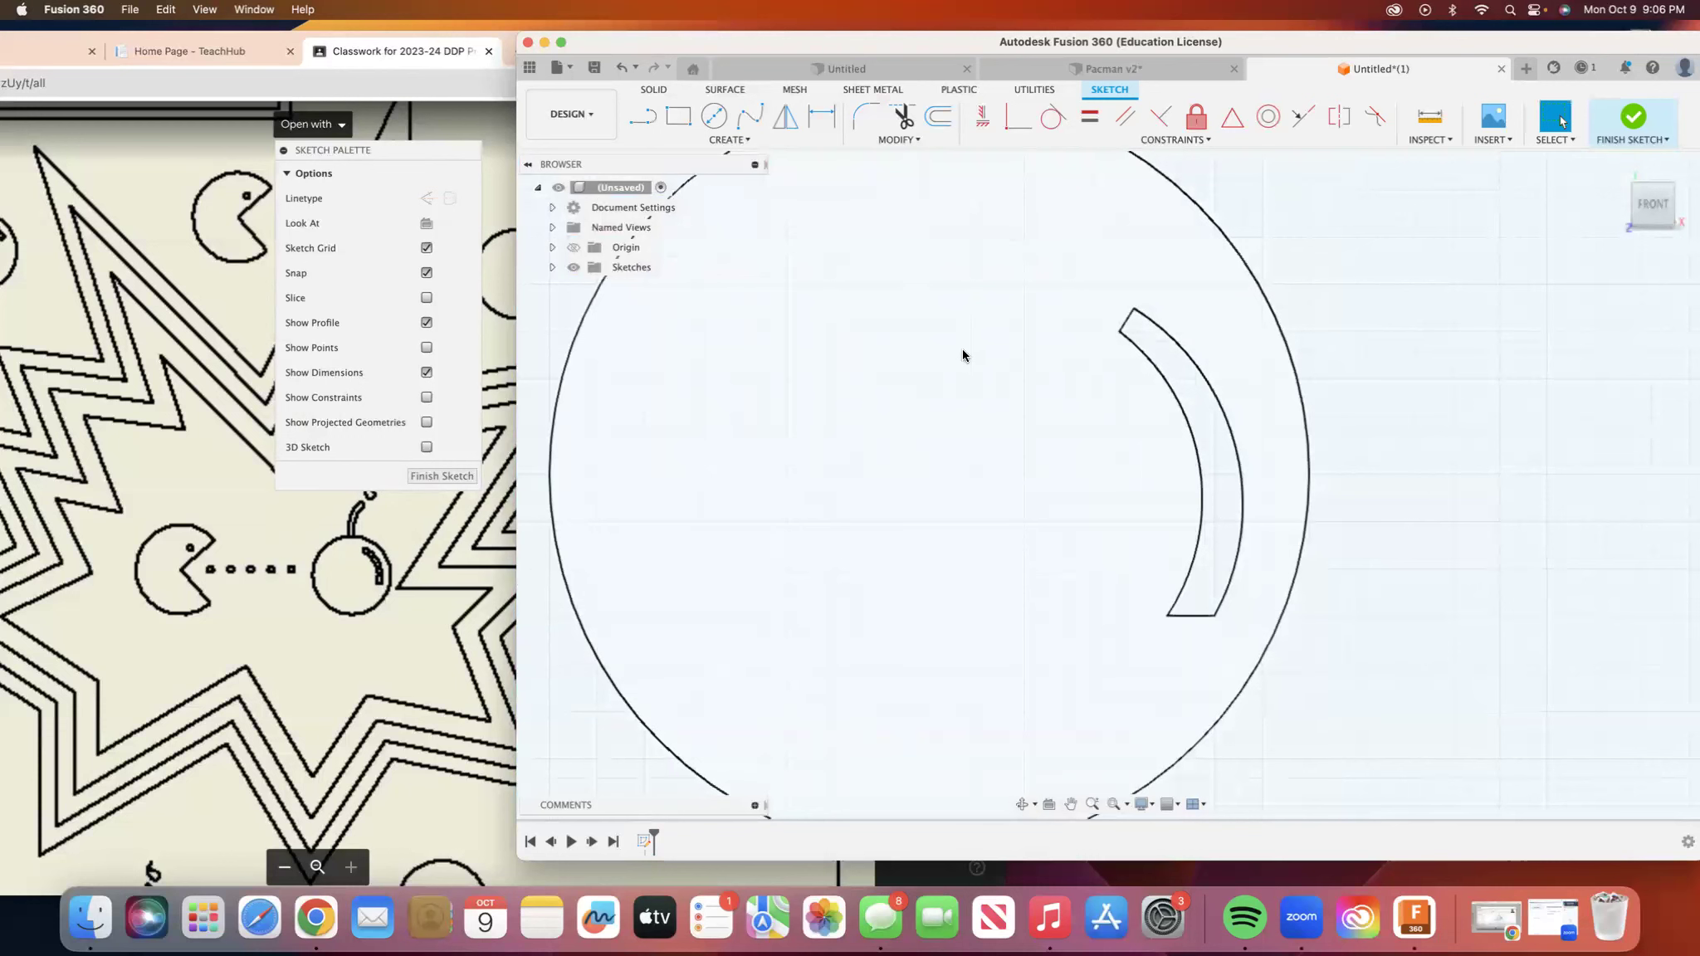
click(1070, 805)
drag(934, 417, 967, 751)
drag(944, 505, 932, 585)
key(Escape)
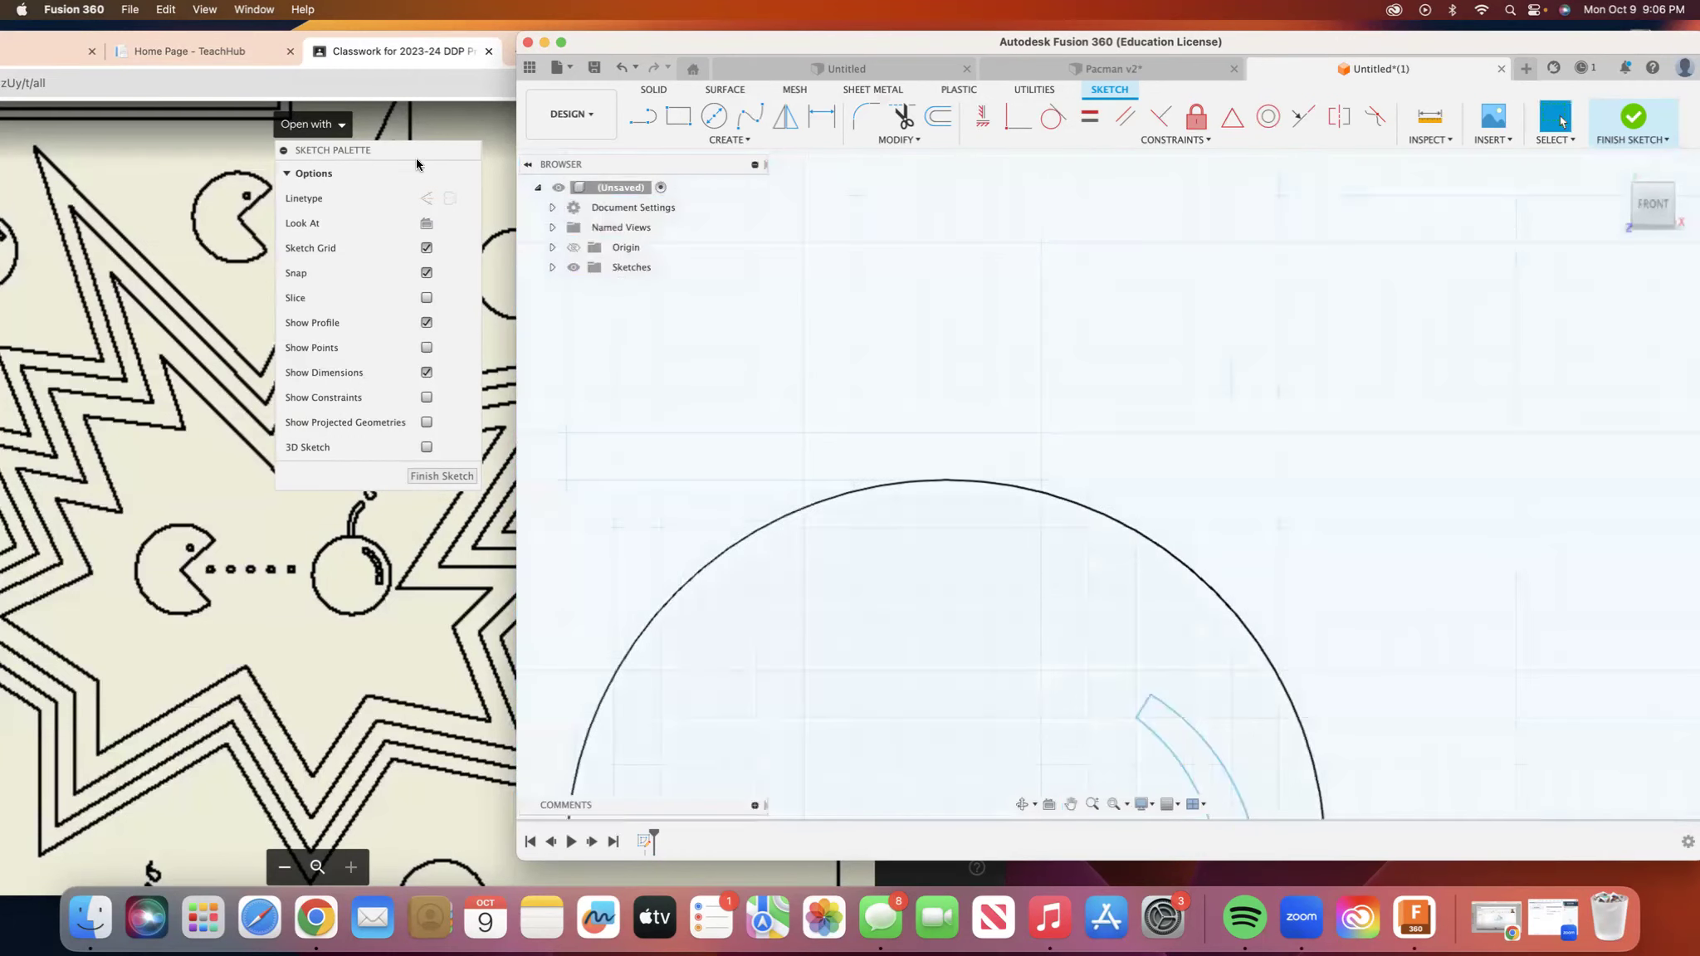
drag(380, 264, 327, 679)
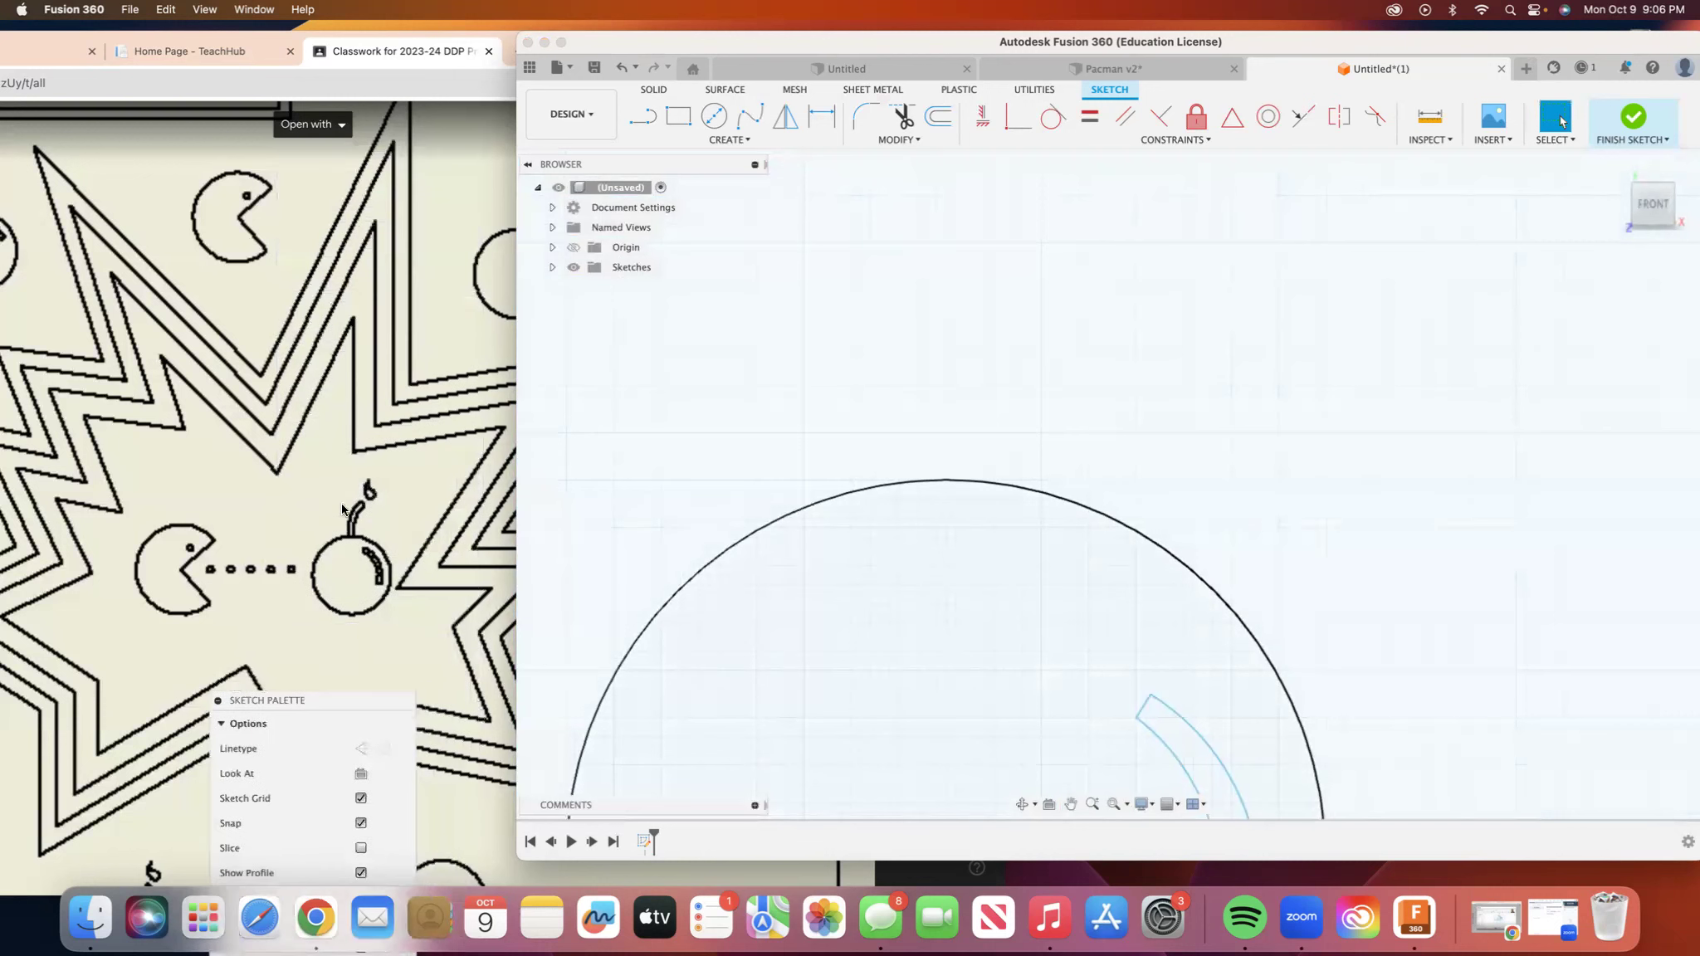
click(648, 119)
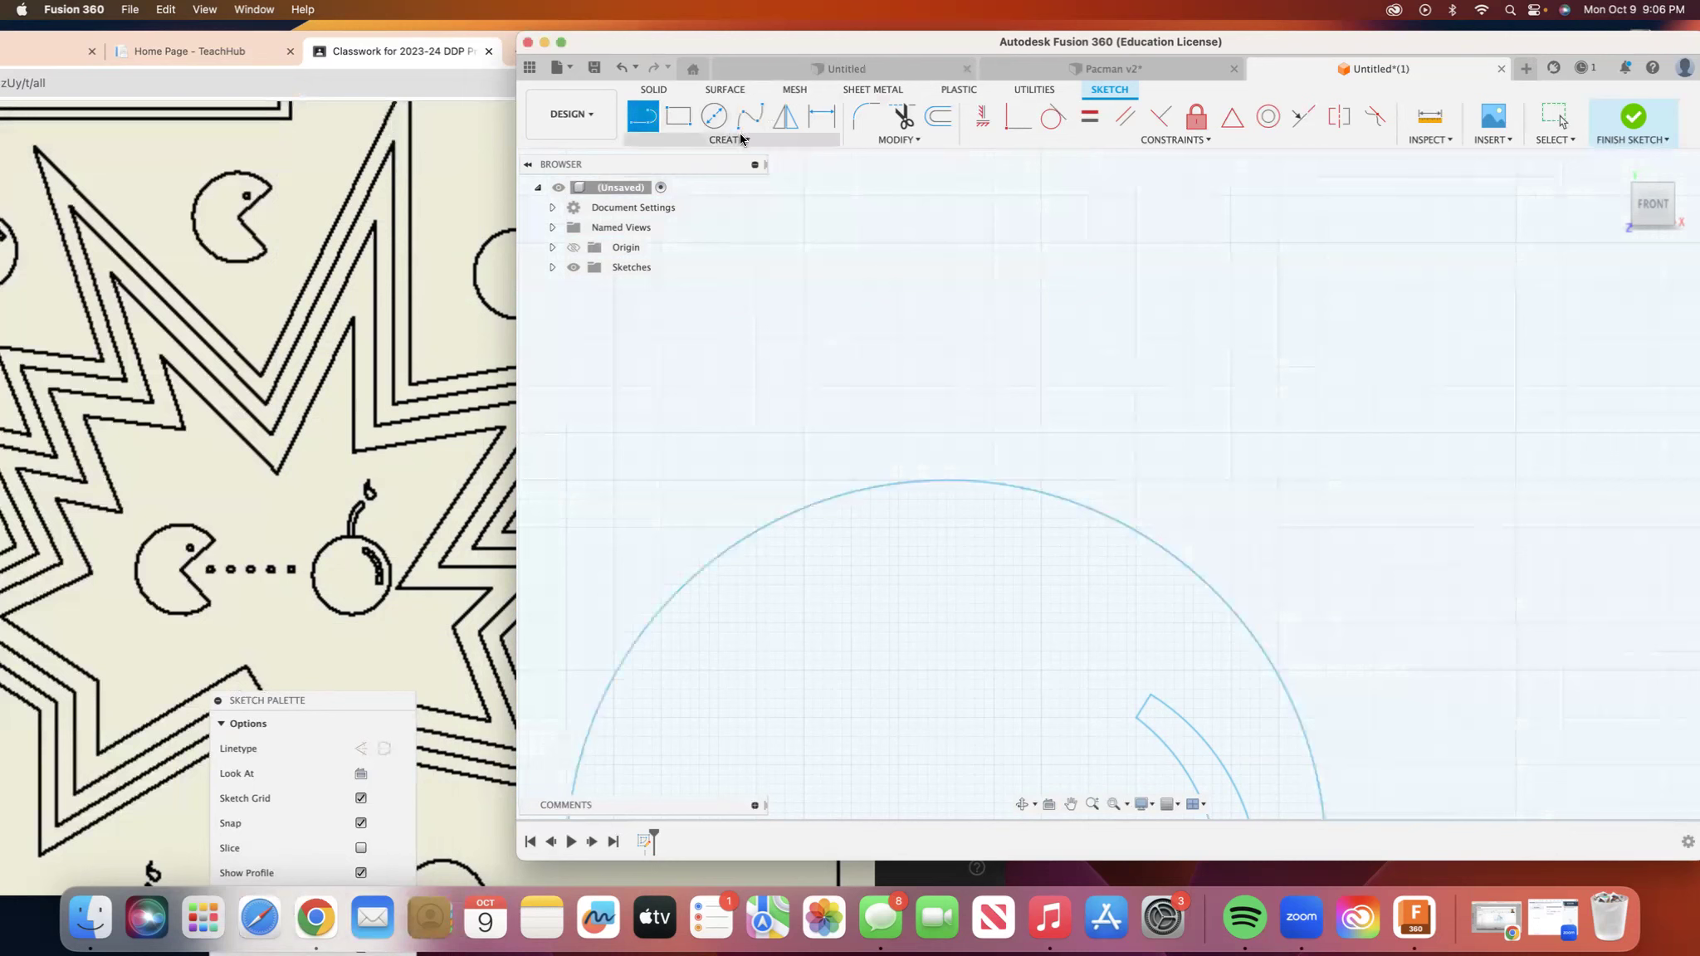
click(676, 140)
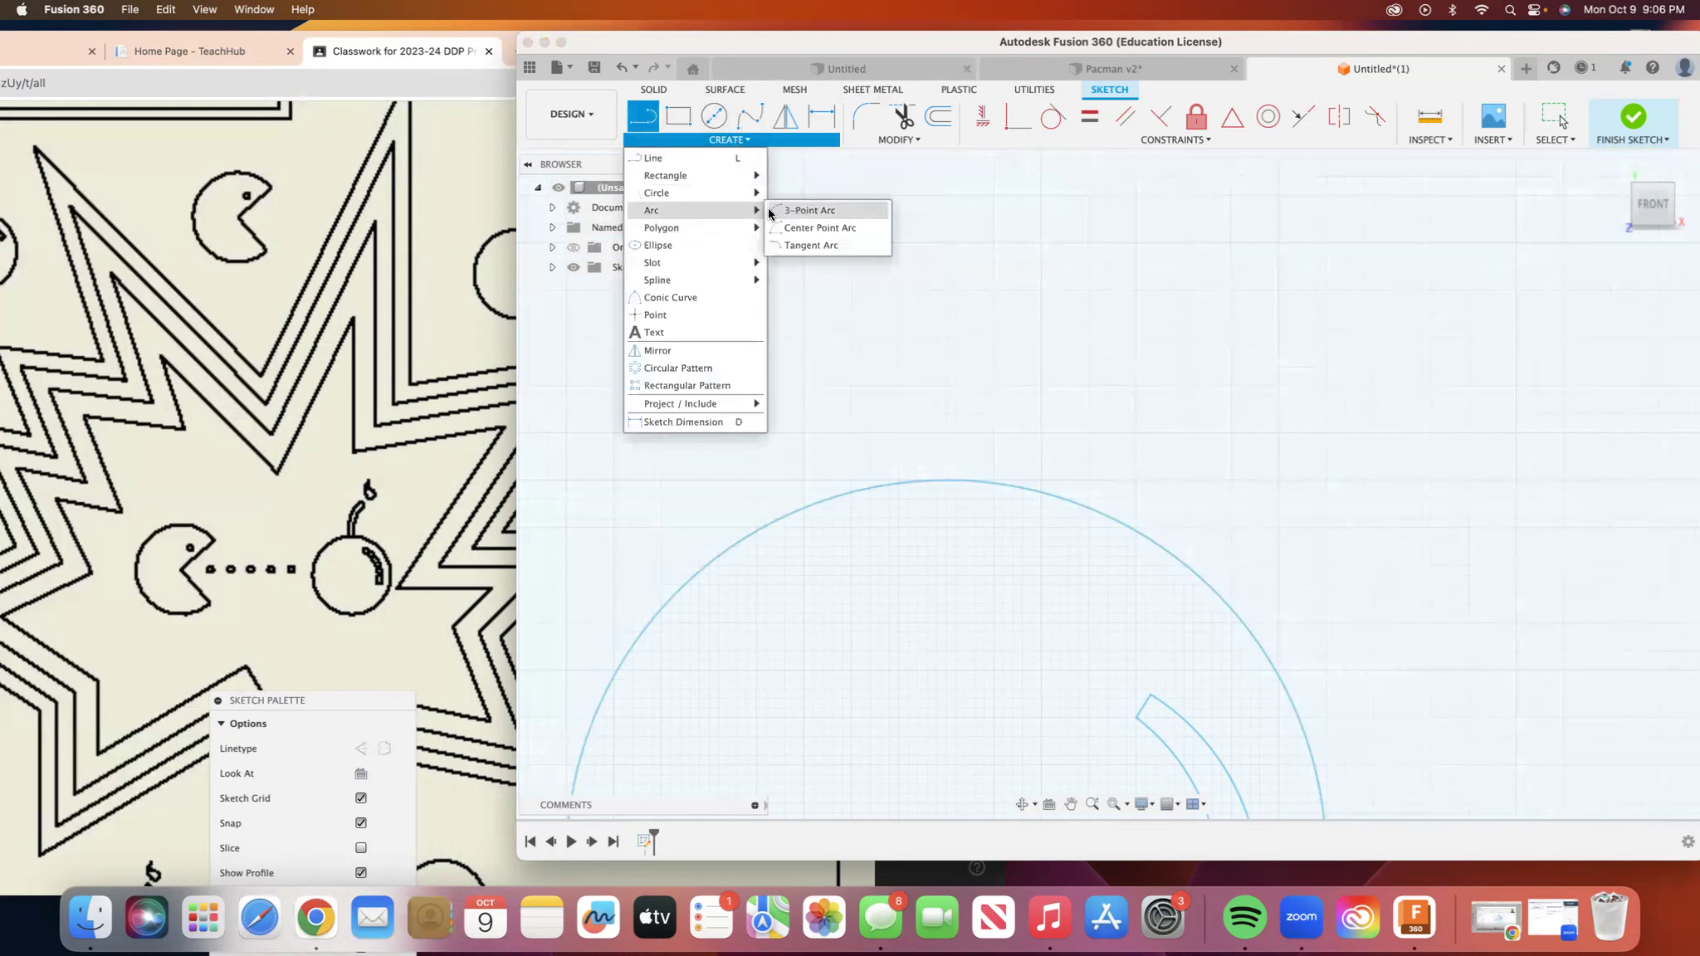
click(799, 210)
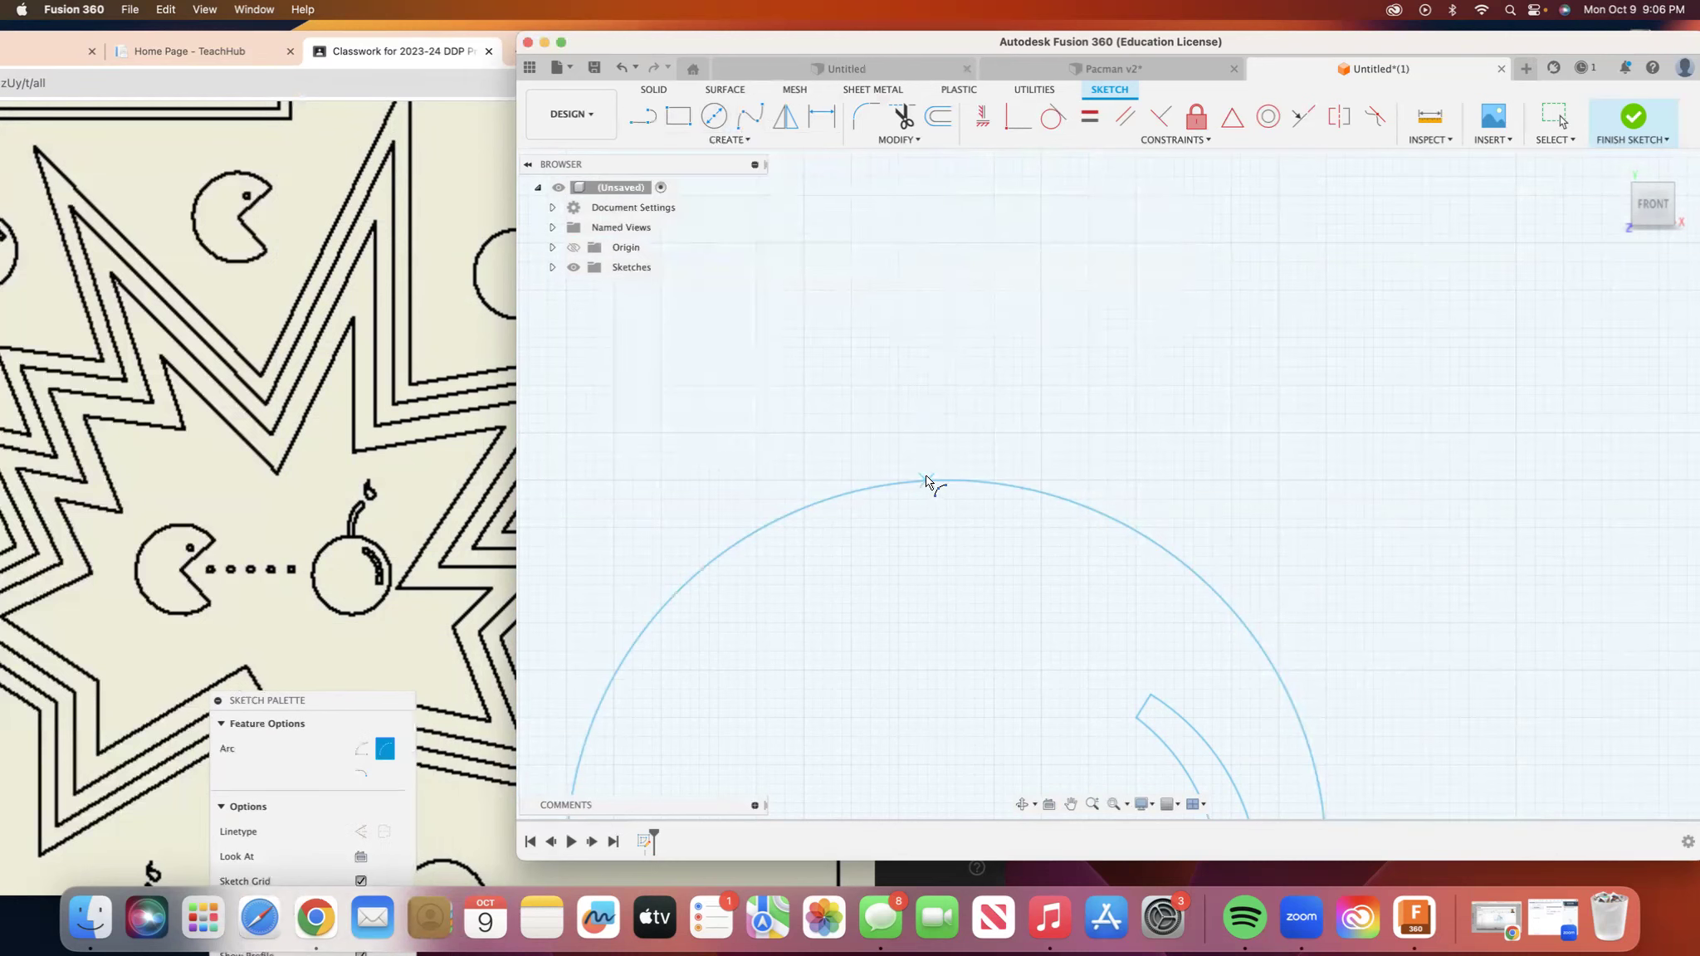
click(904, 482)
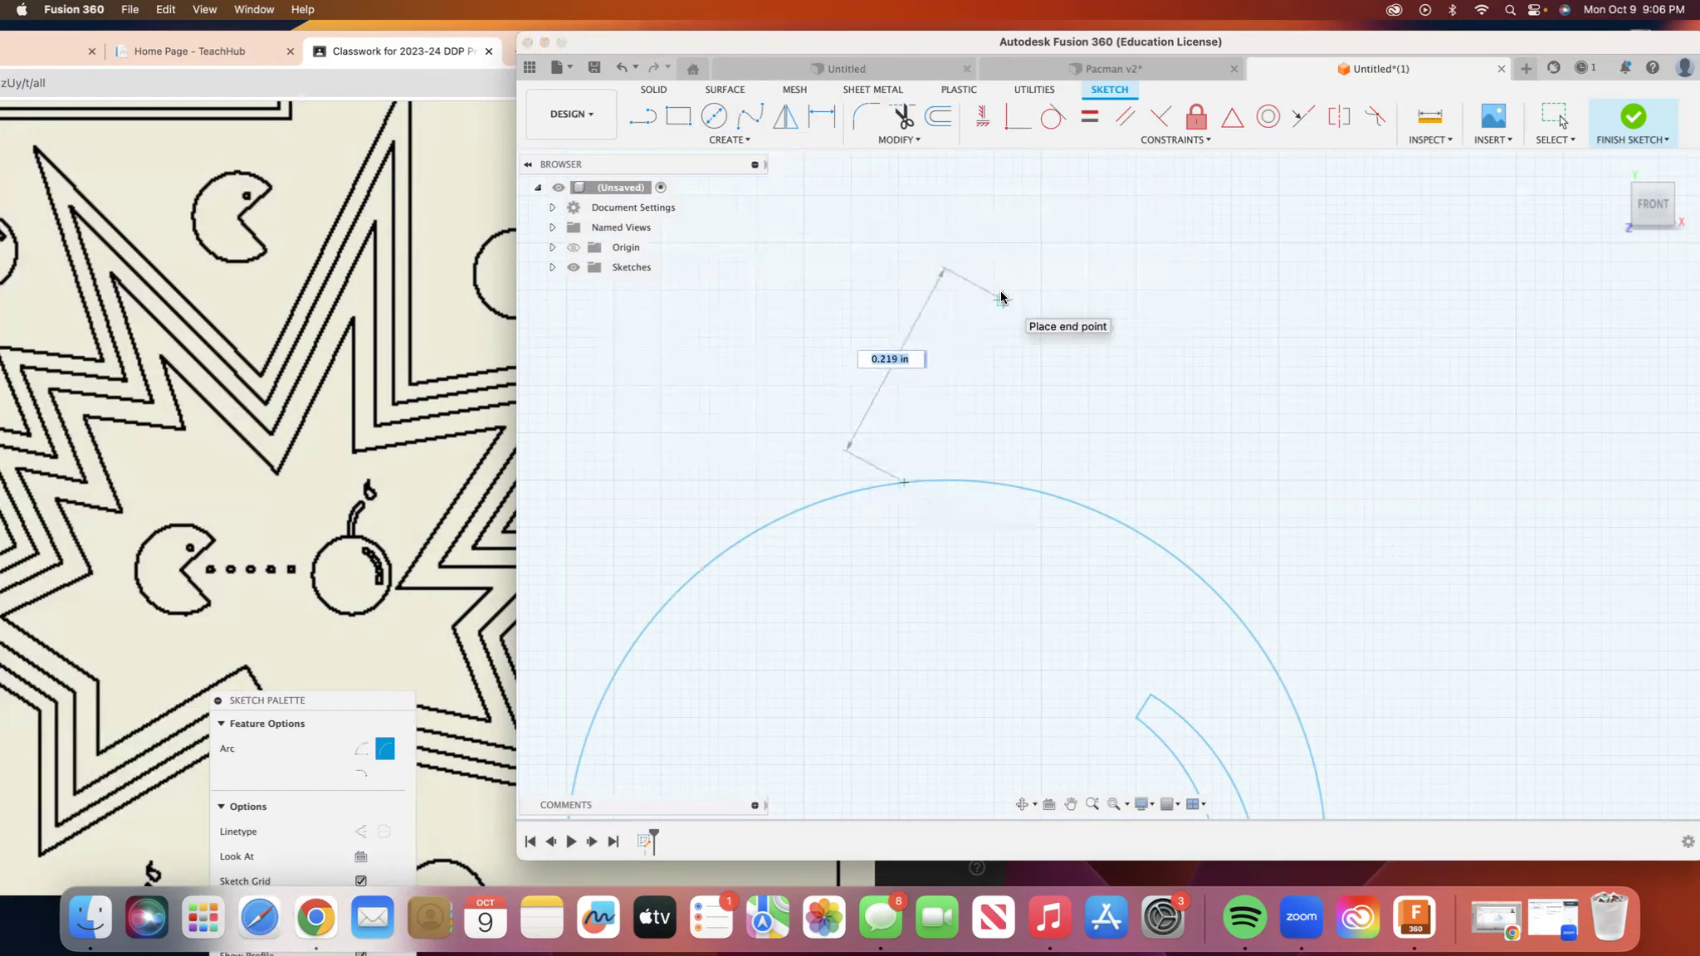
click(1003, 242)
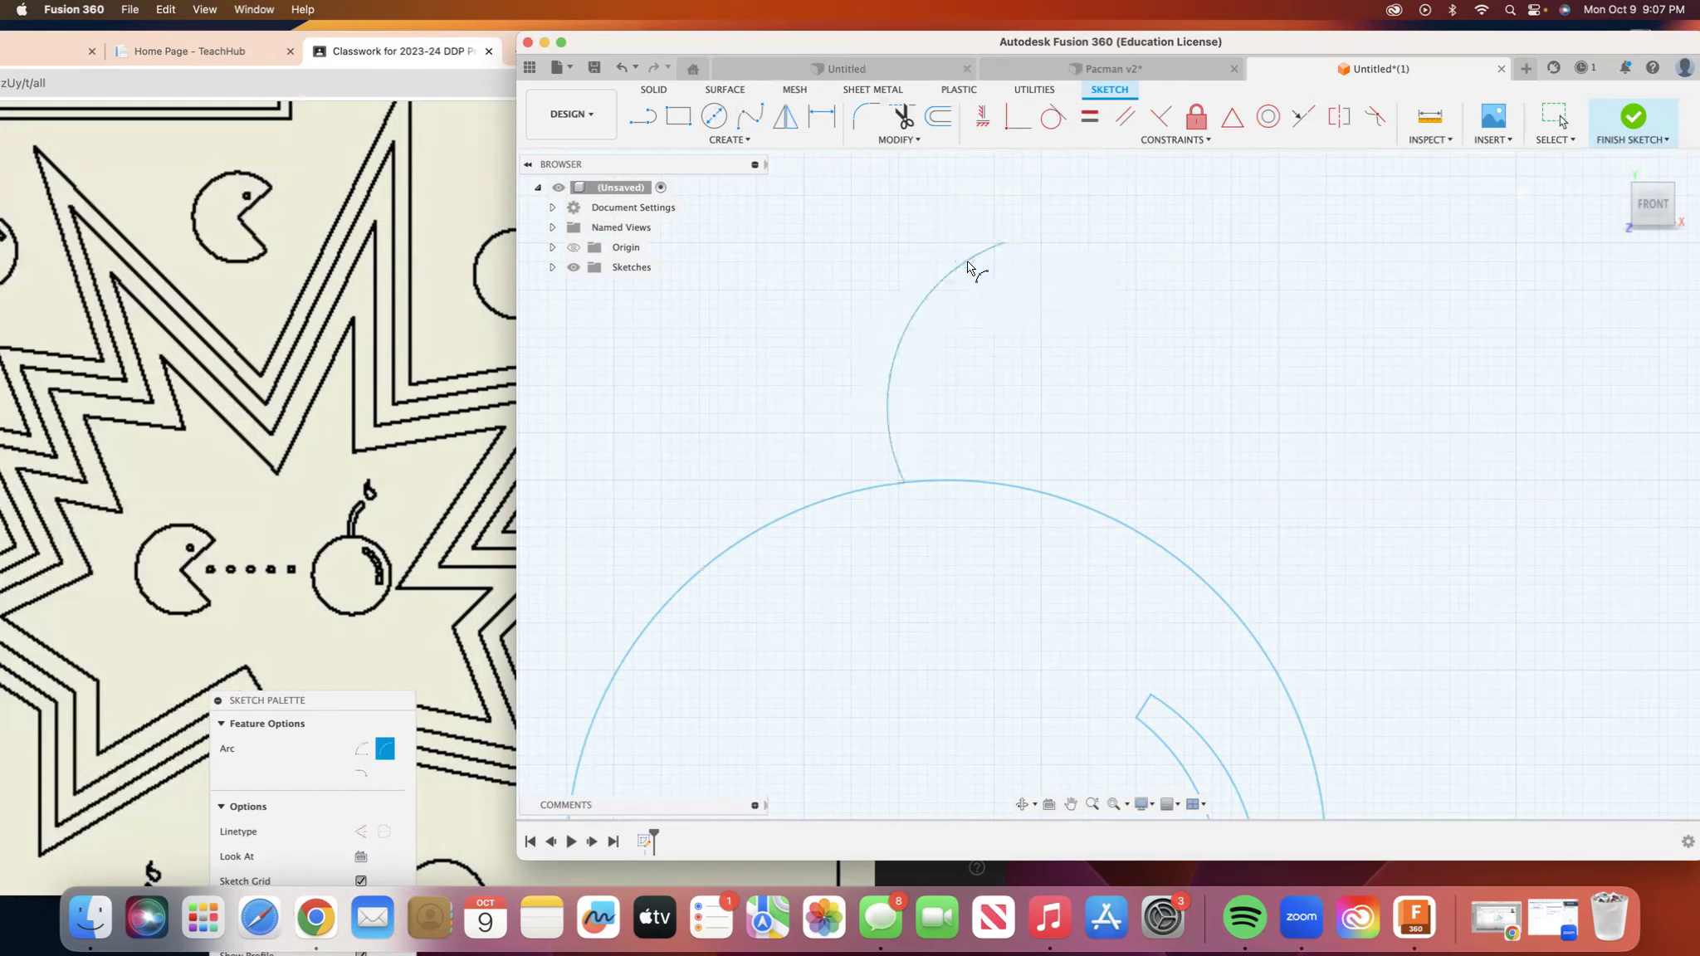
Draw a short line from the upper end of the fuse's left arc, slanting down and to the right as the tip.
right_click(965, 259)
click(1019, 261)
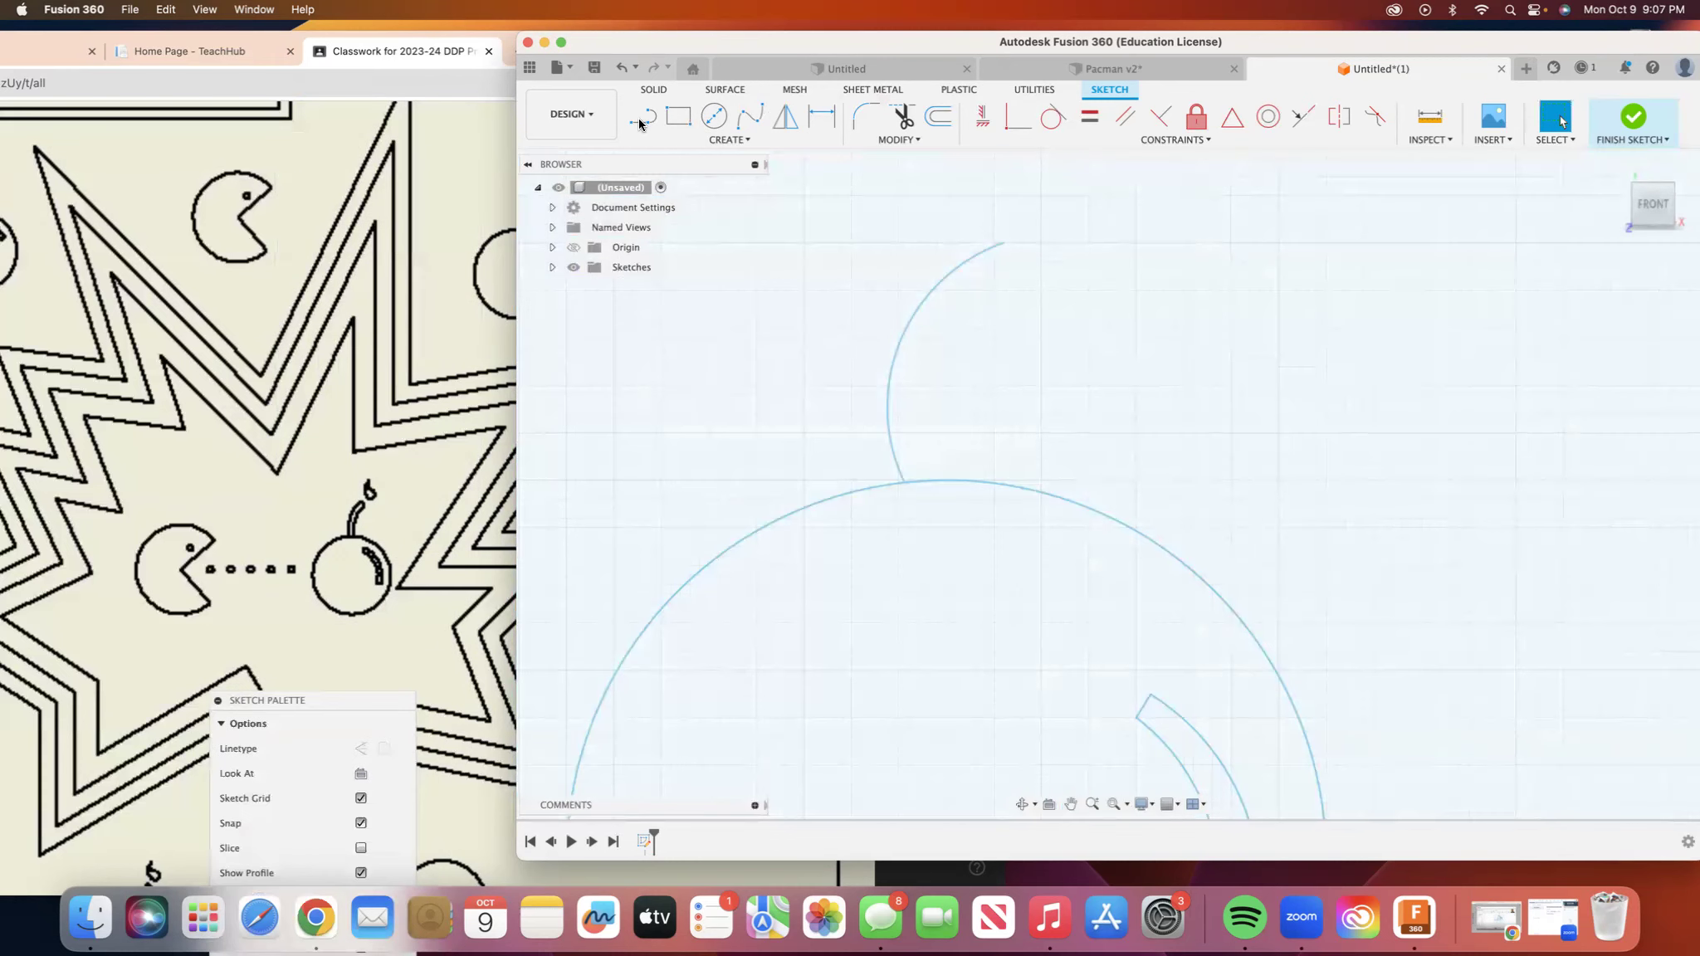
click(639, 117)
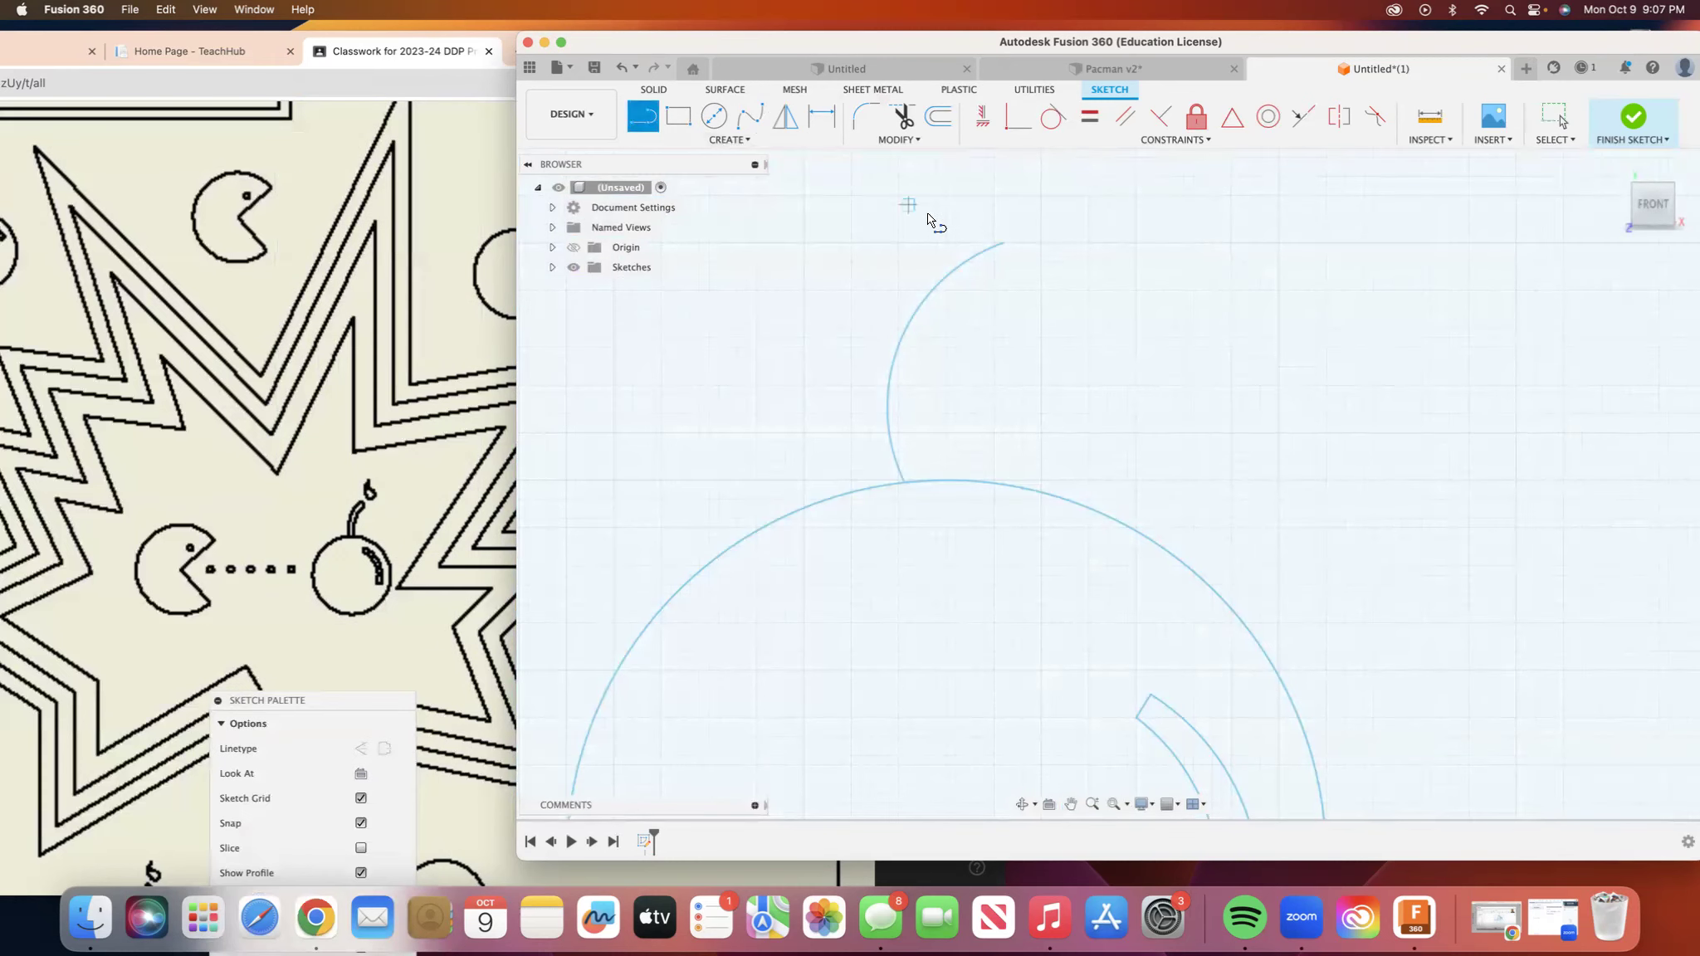
click(1003, 245)
right_click(1022, 262)
click(1086, 262)
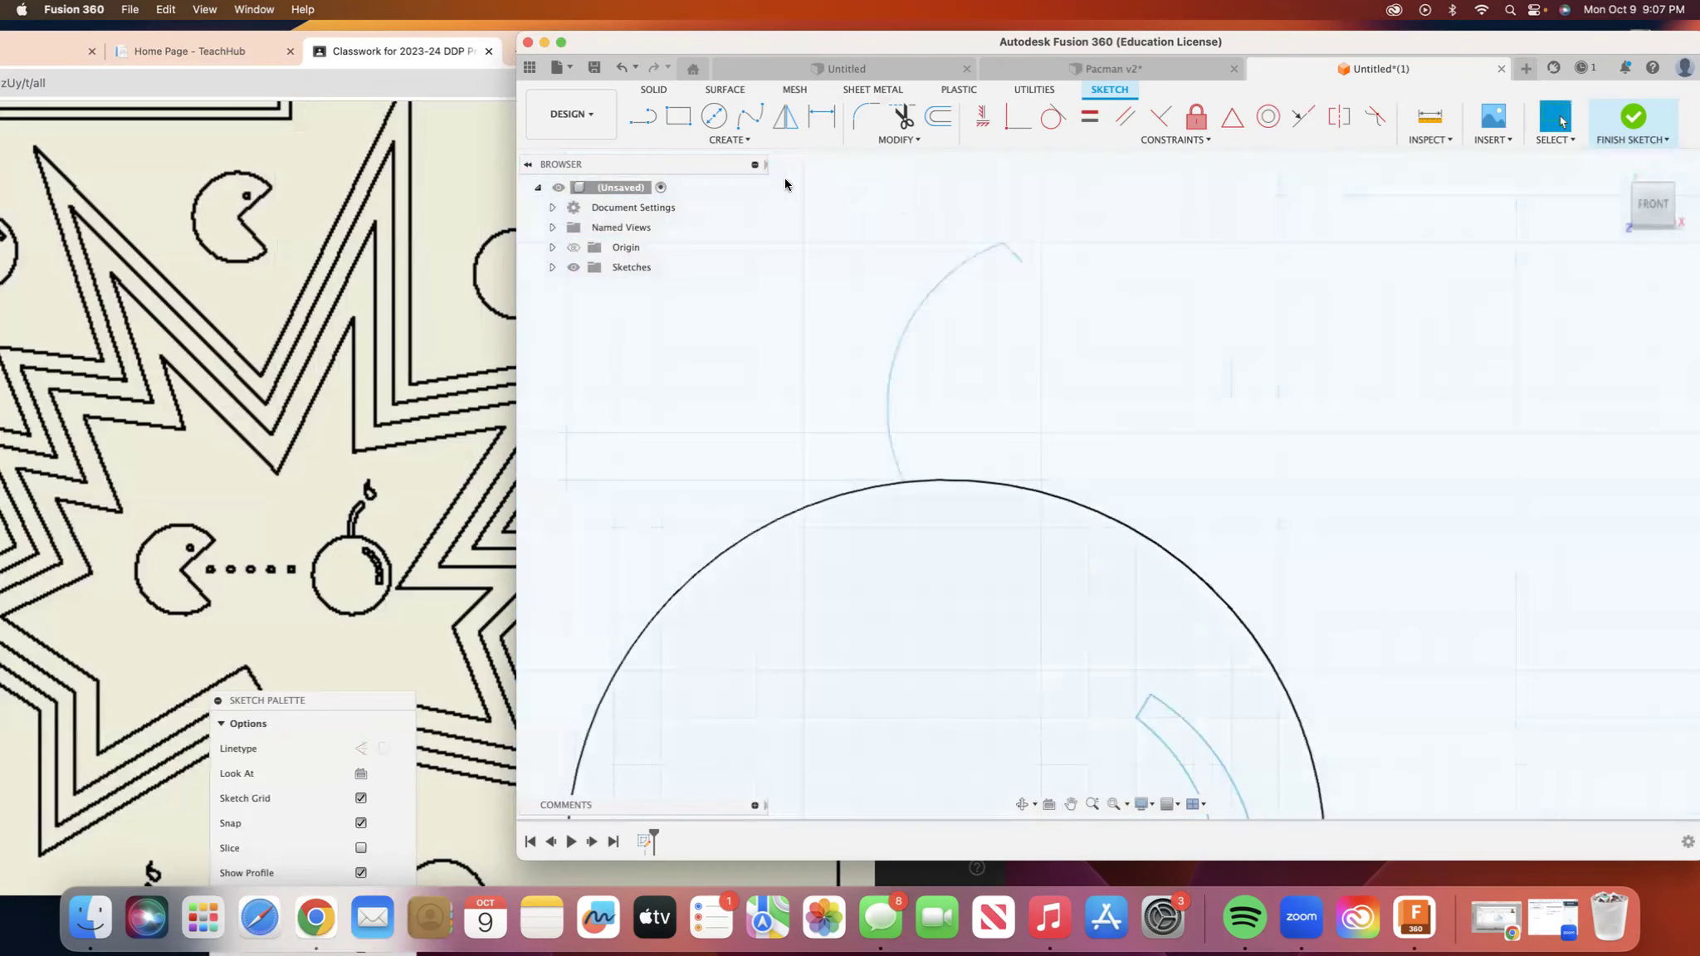
Draw a 3-point arc from the free end of the fuse's tip line down to the bomb's outline as the fuse's right edge.
click(730, 140)
mouse_move(693, 207)
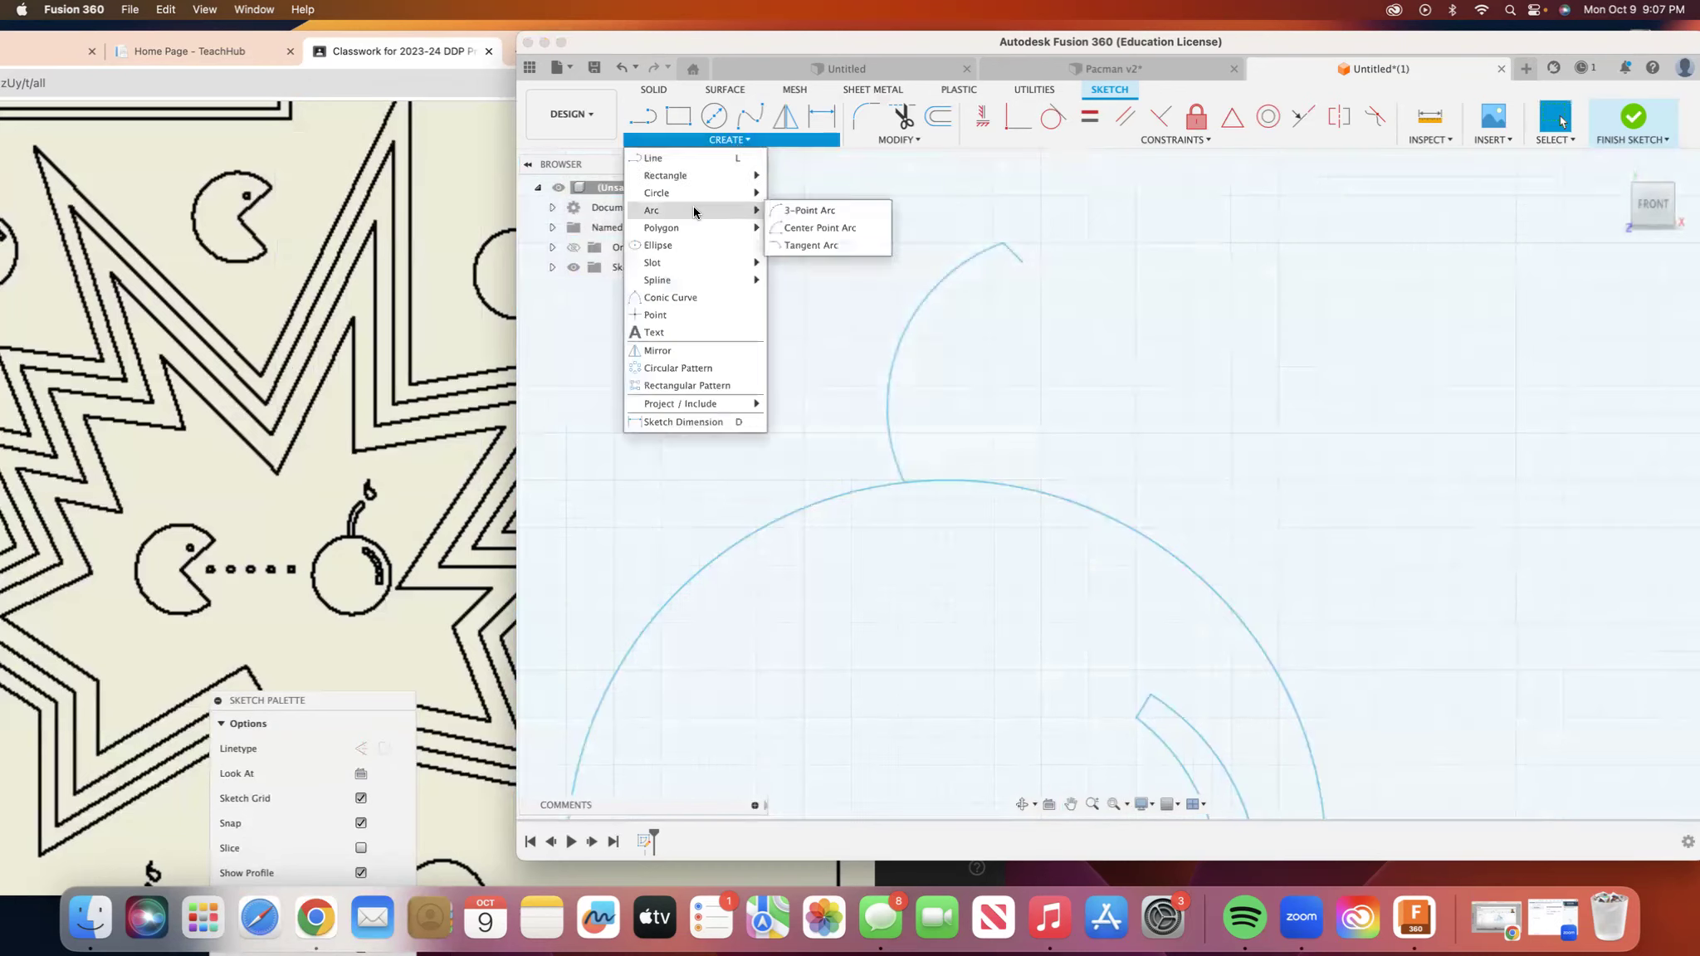
click(787, 212)
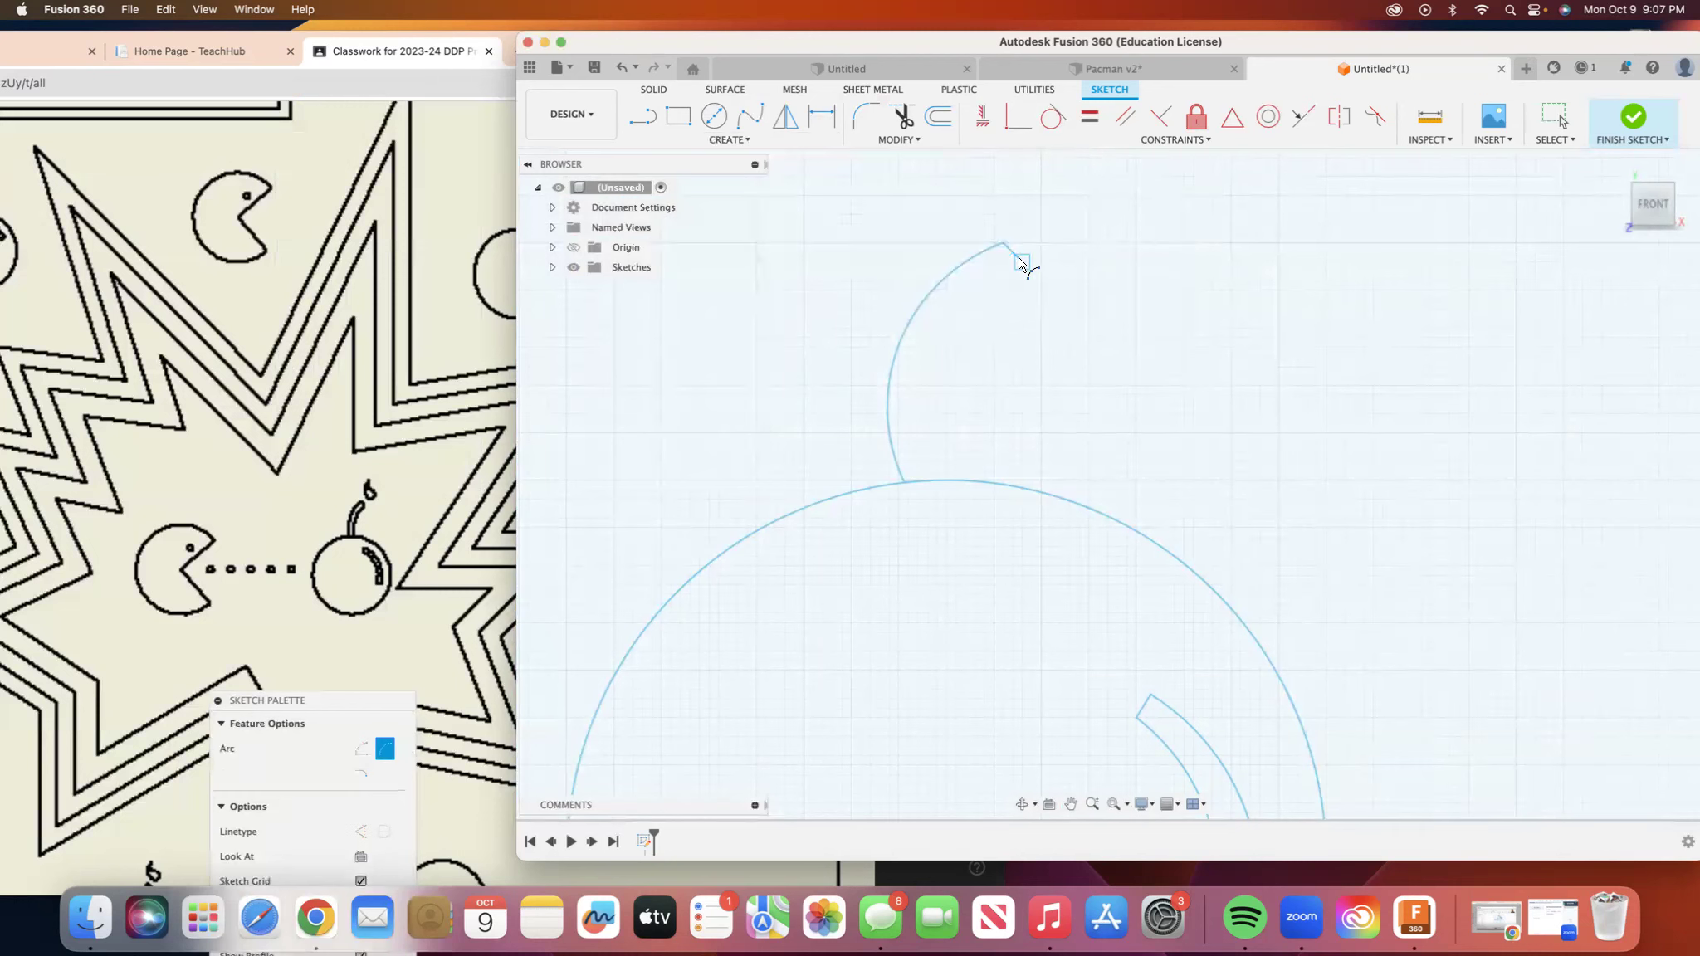
click(1020, 262)
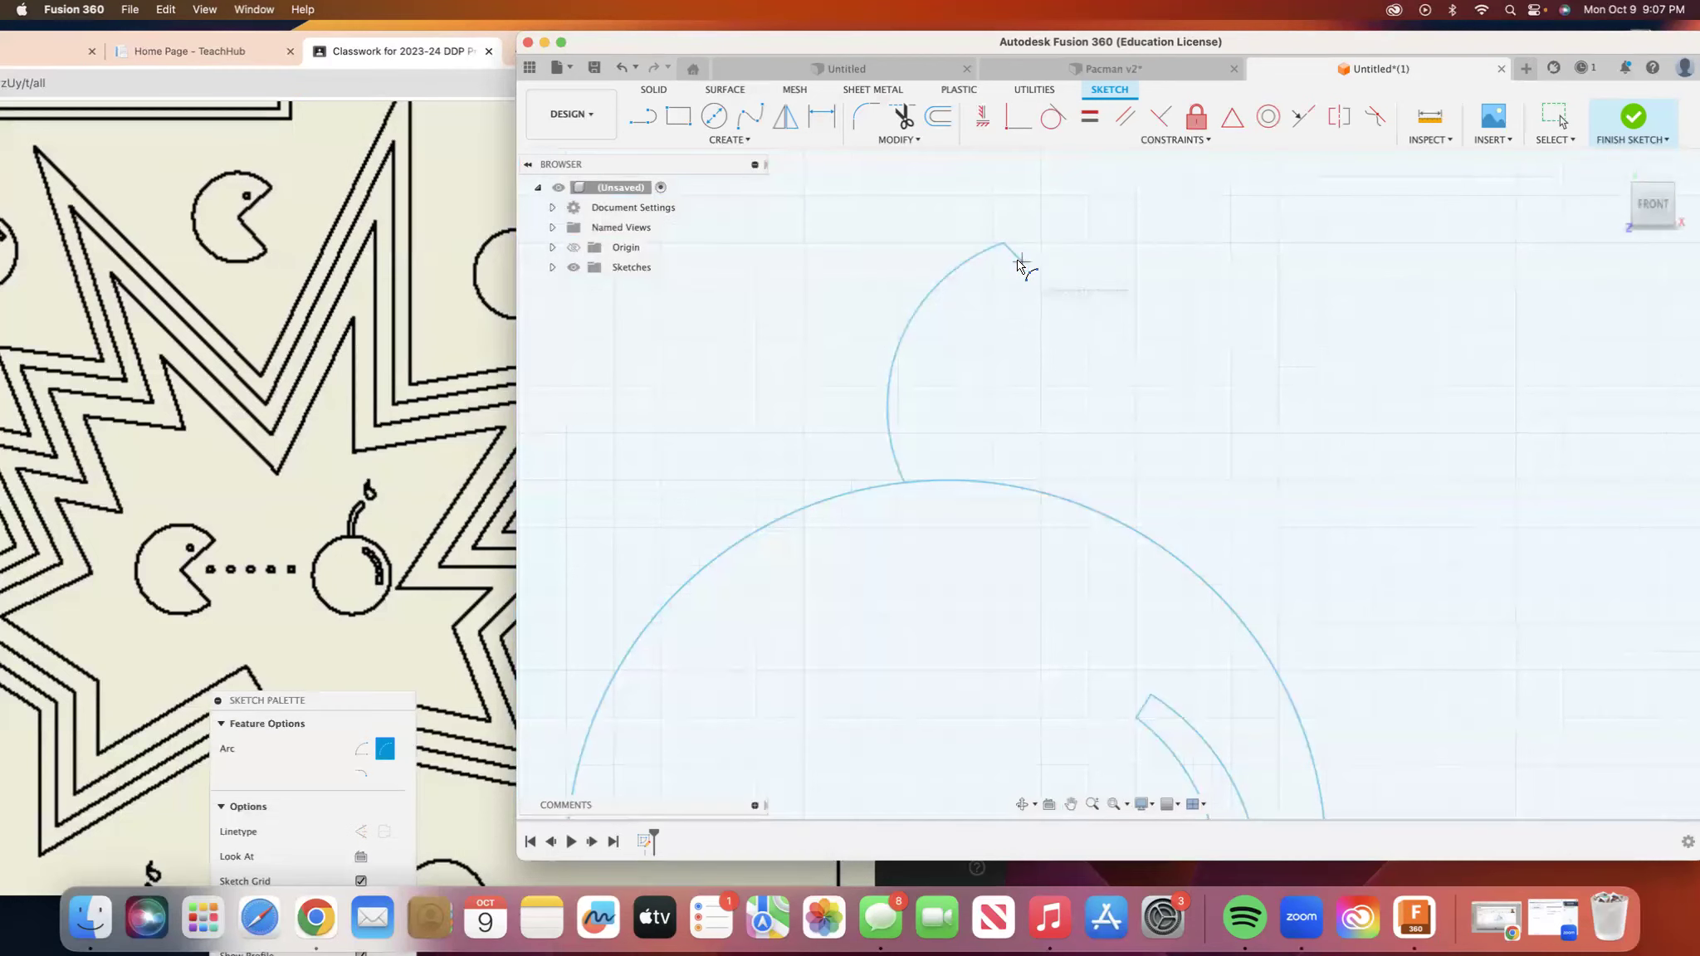
click(947, 479)
click(934, 426)
right_click(934, 425)
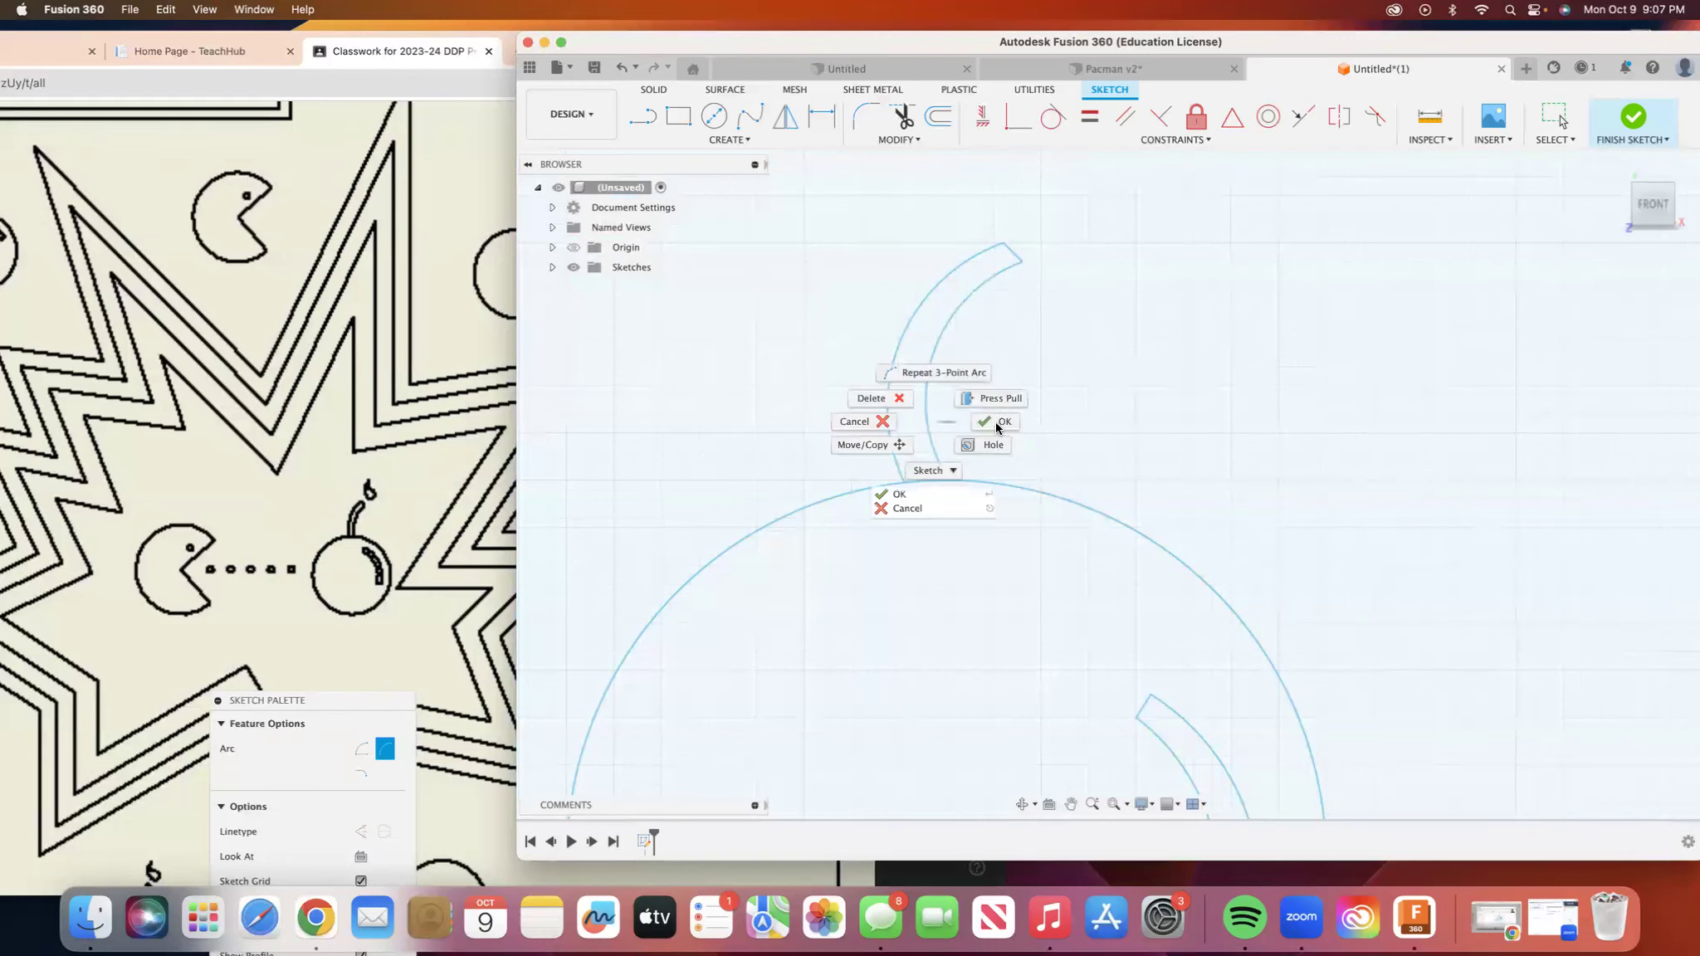
click(994, 423)
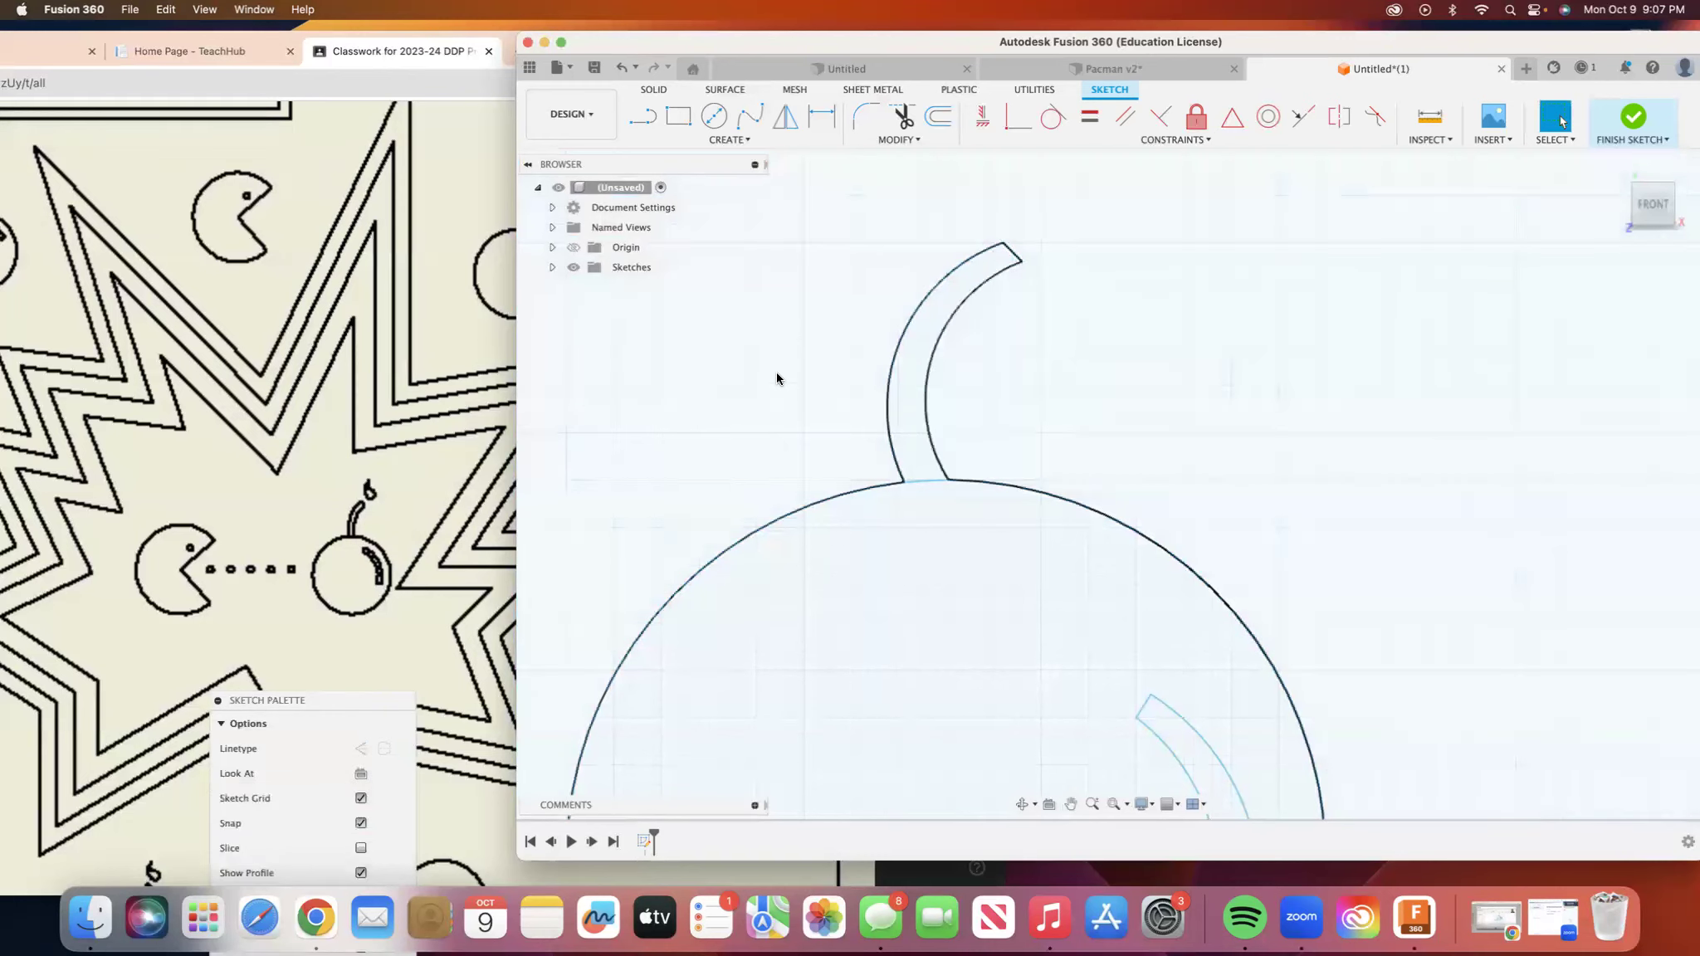
Draw a closed fit point spline shaped like a small flame just above and to the right of the fuse's tip.
click(1065, 803)
mouse_move(1067, 398)
mouse_down()
mouse_move(925, 671)
mouse_move(899, 680)
mouse_up()
key(Escape)
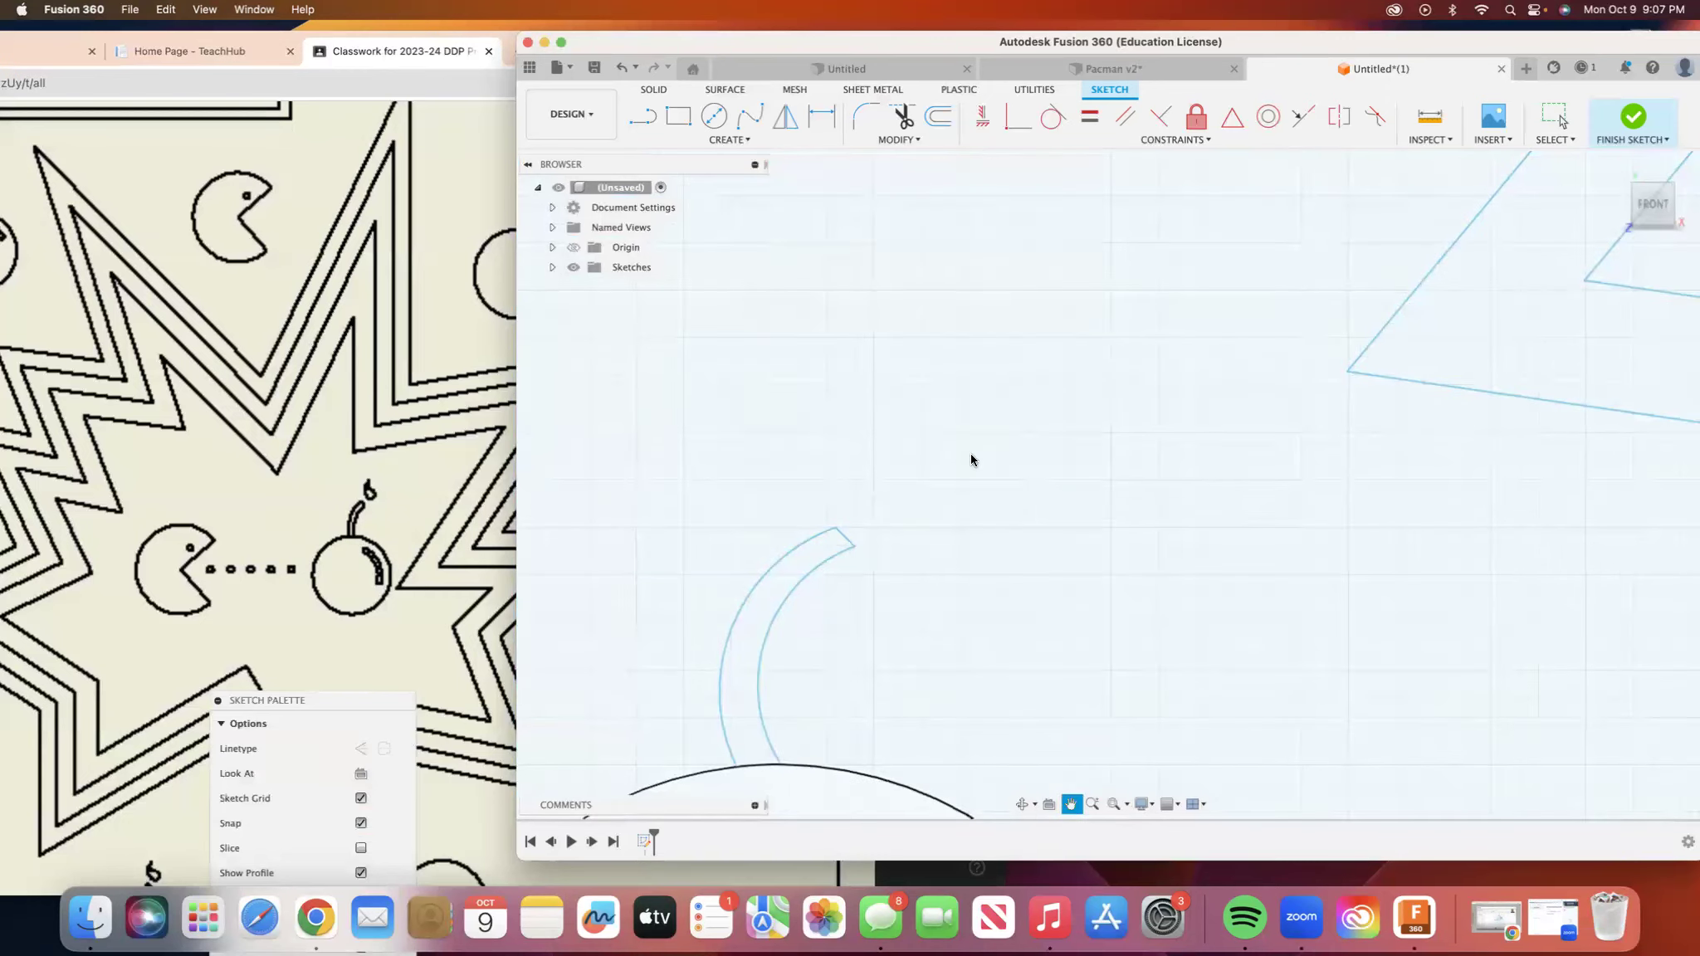
click(750, 116)
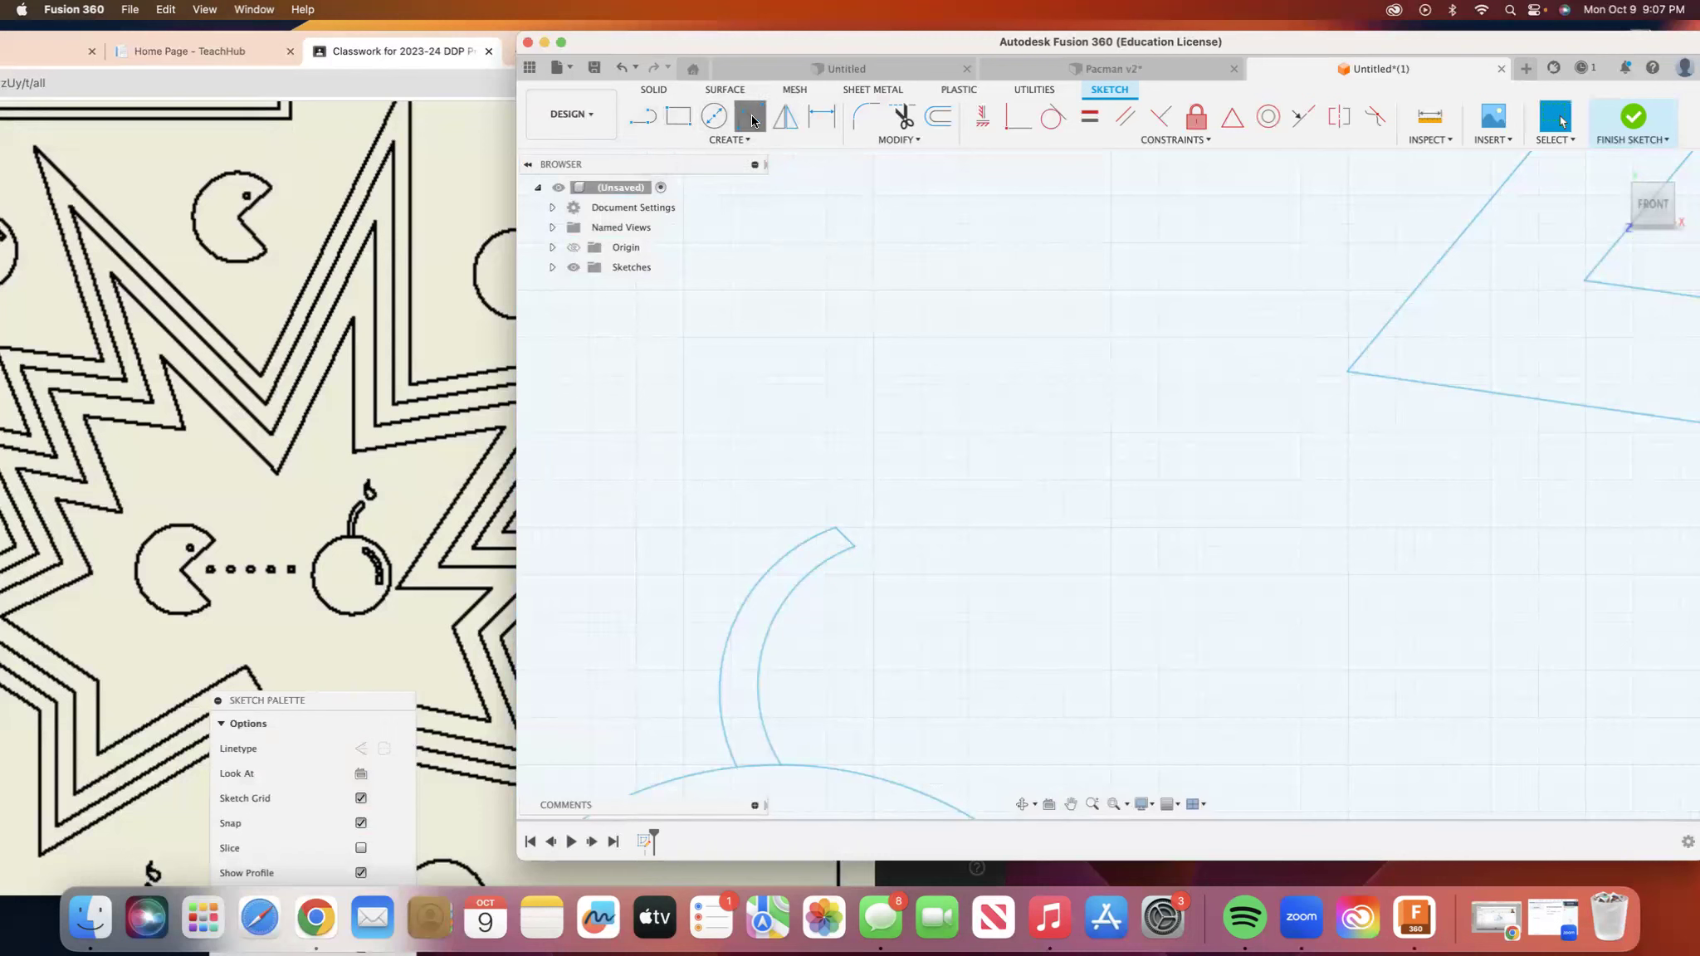
click(882, 451)
click(864, 490)
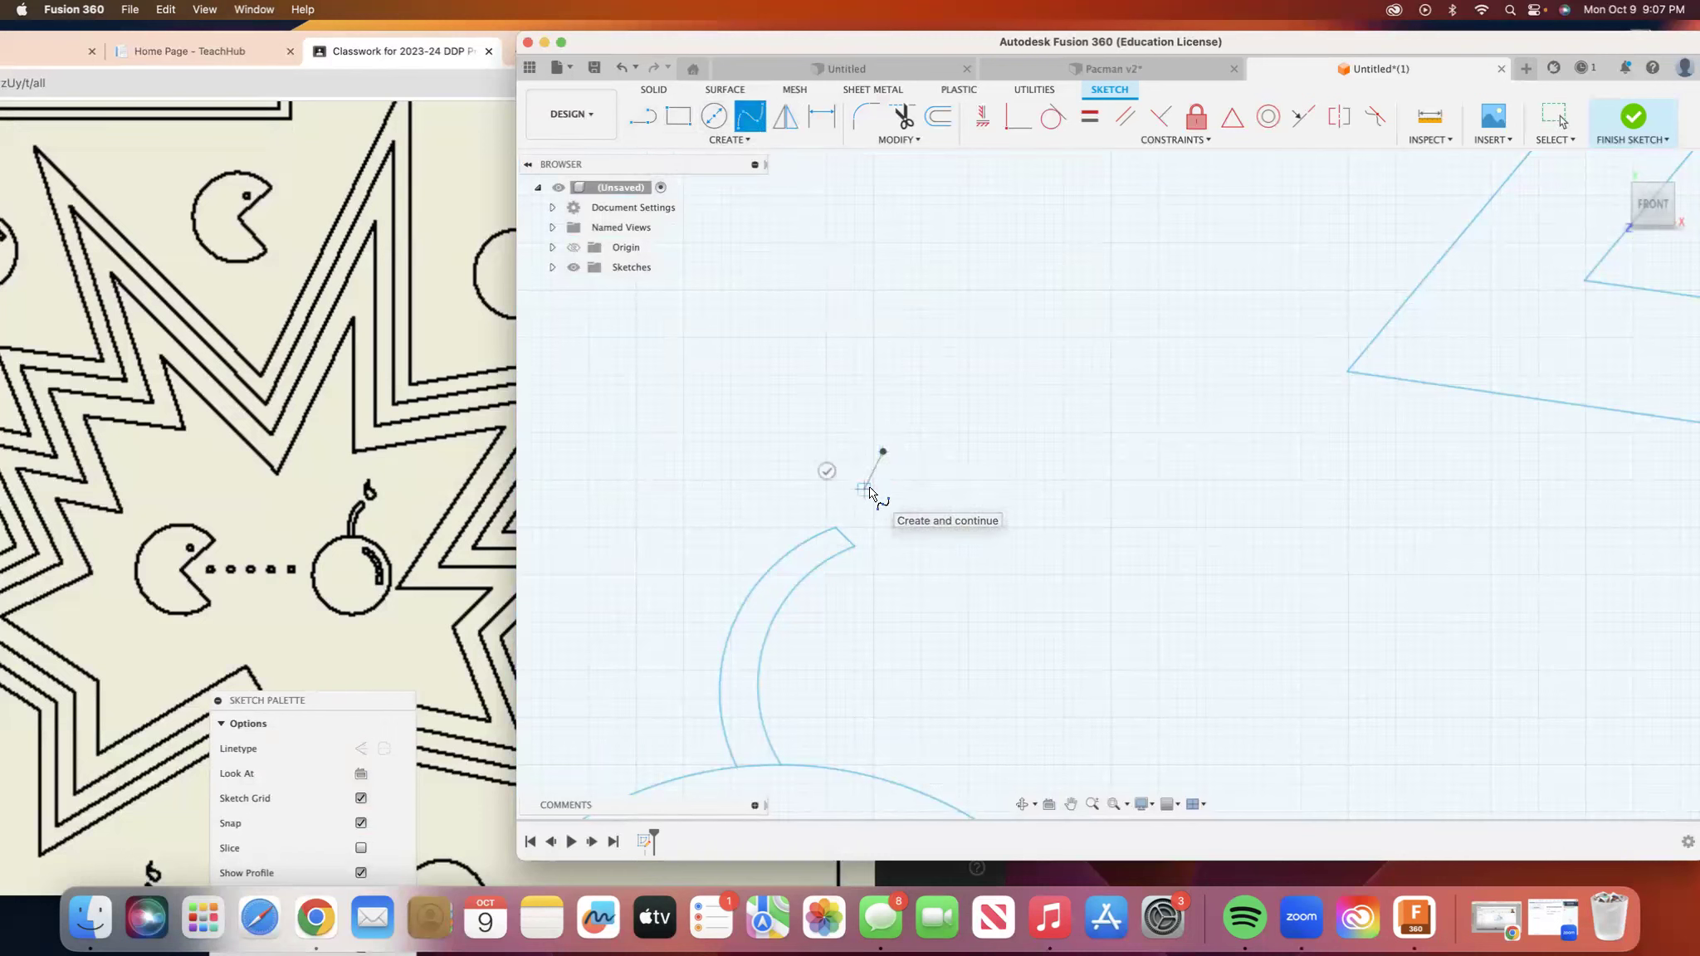
click(882, 539)
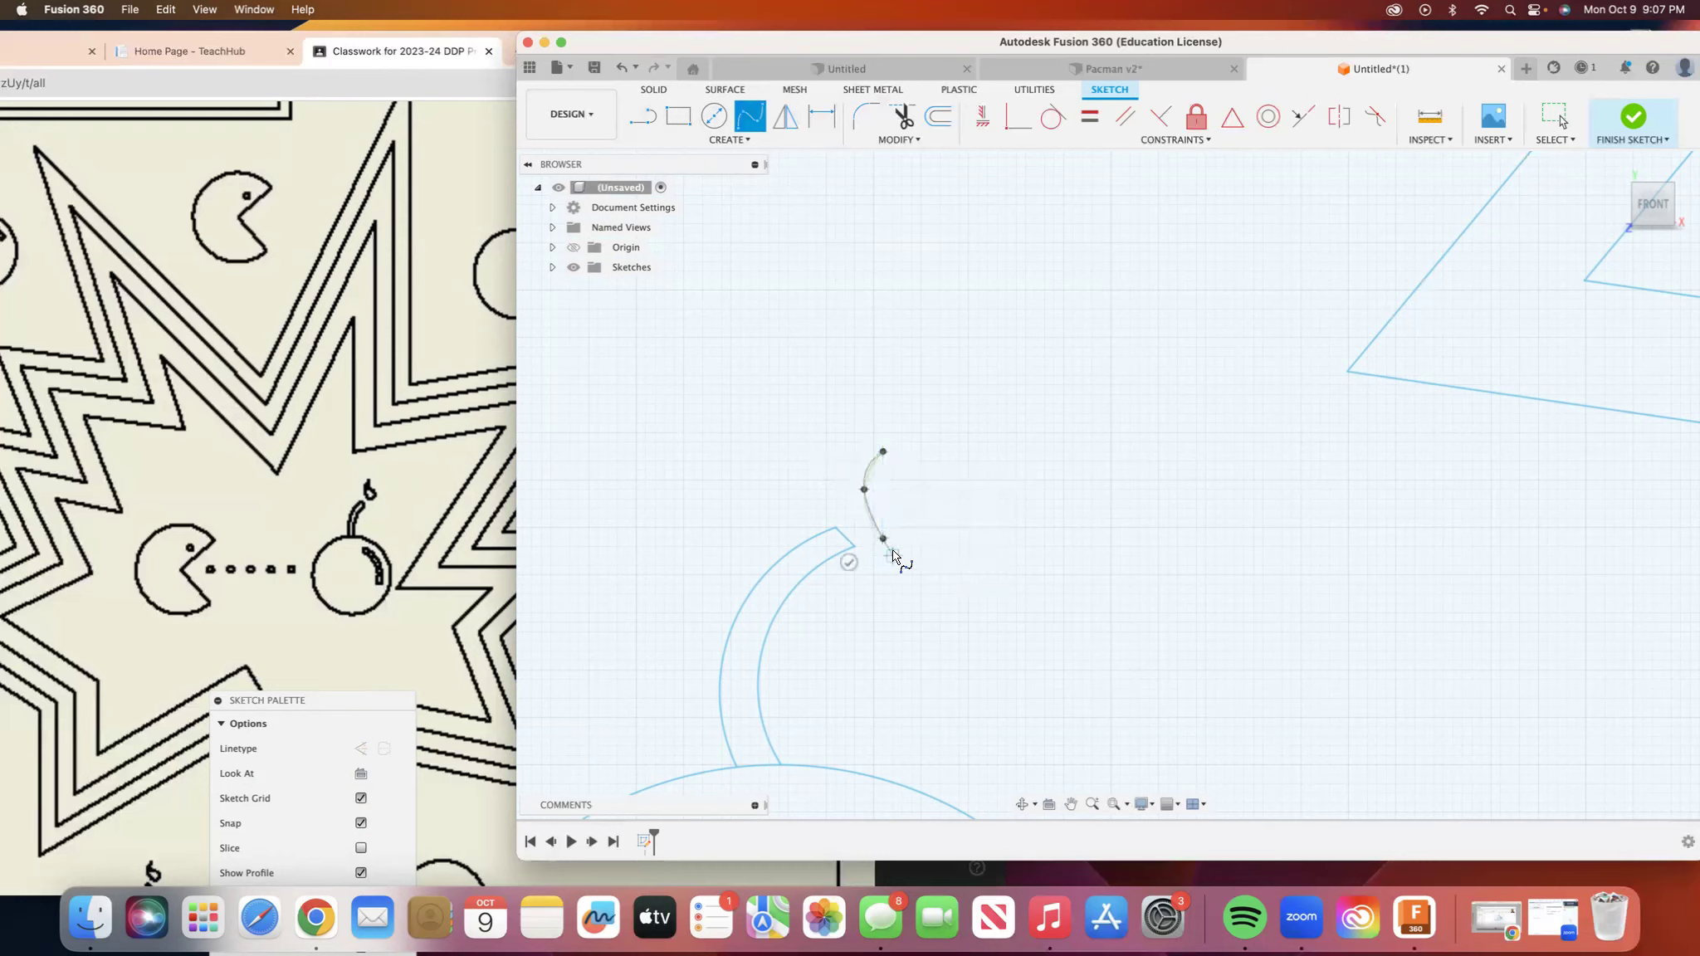
click(901, 555)
click(940, 537)
click(939, 508)
click(891, 488)
click(883, 469)
click(882, 456)
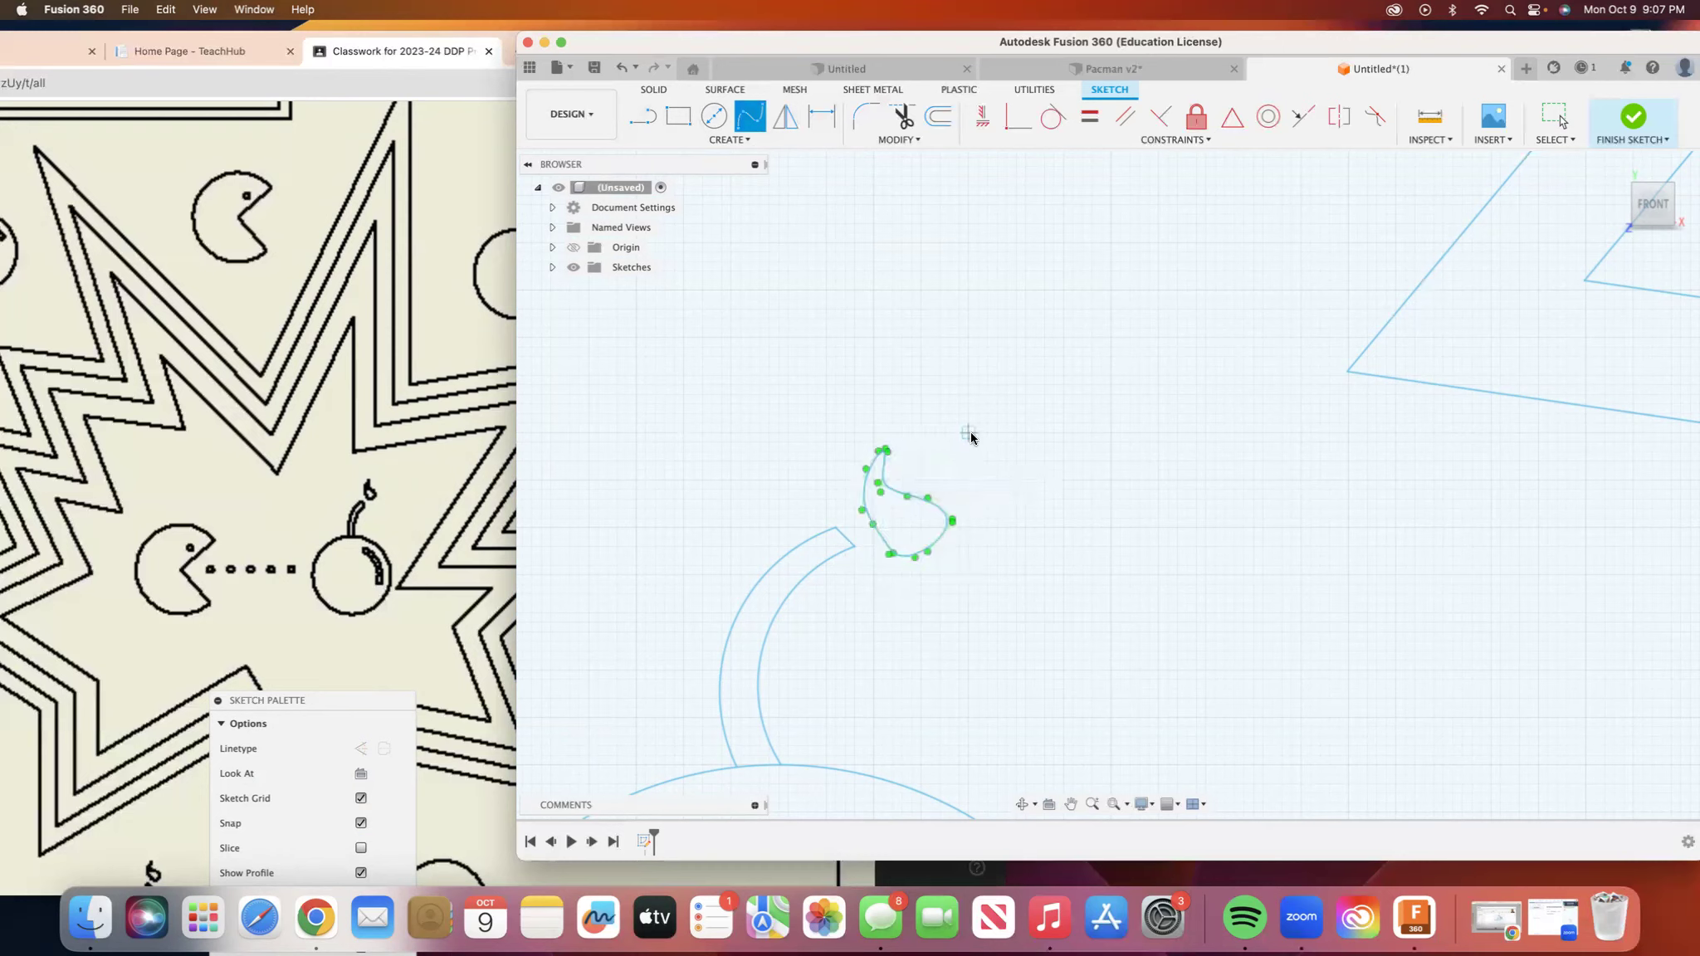
right_click(967, 433)
click(1044, 433)
Try to delete the curvature handle at the spline point on the flame's concave upper edge.
scroll(904, 521, up, 5)
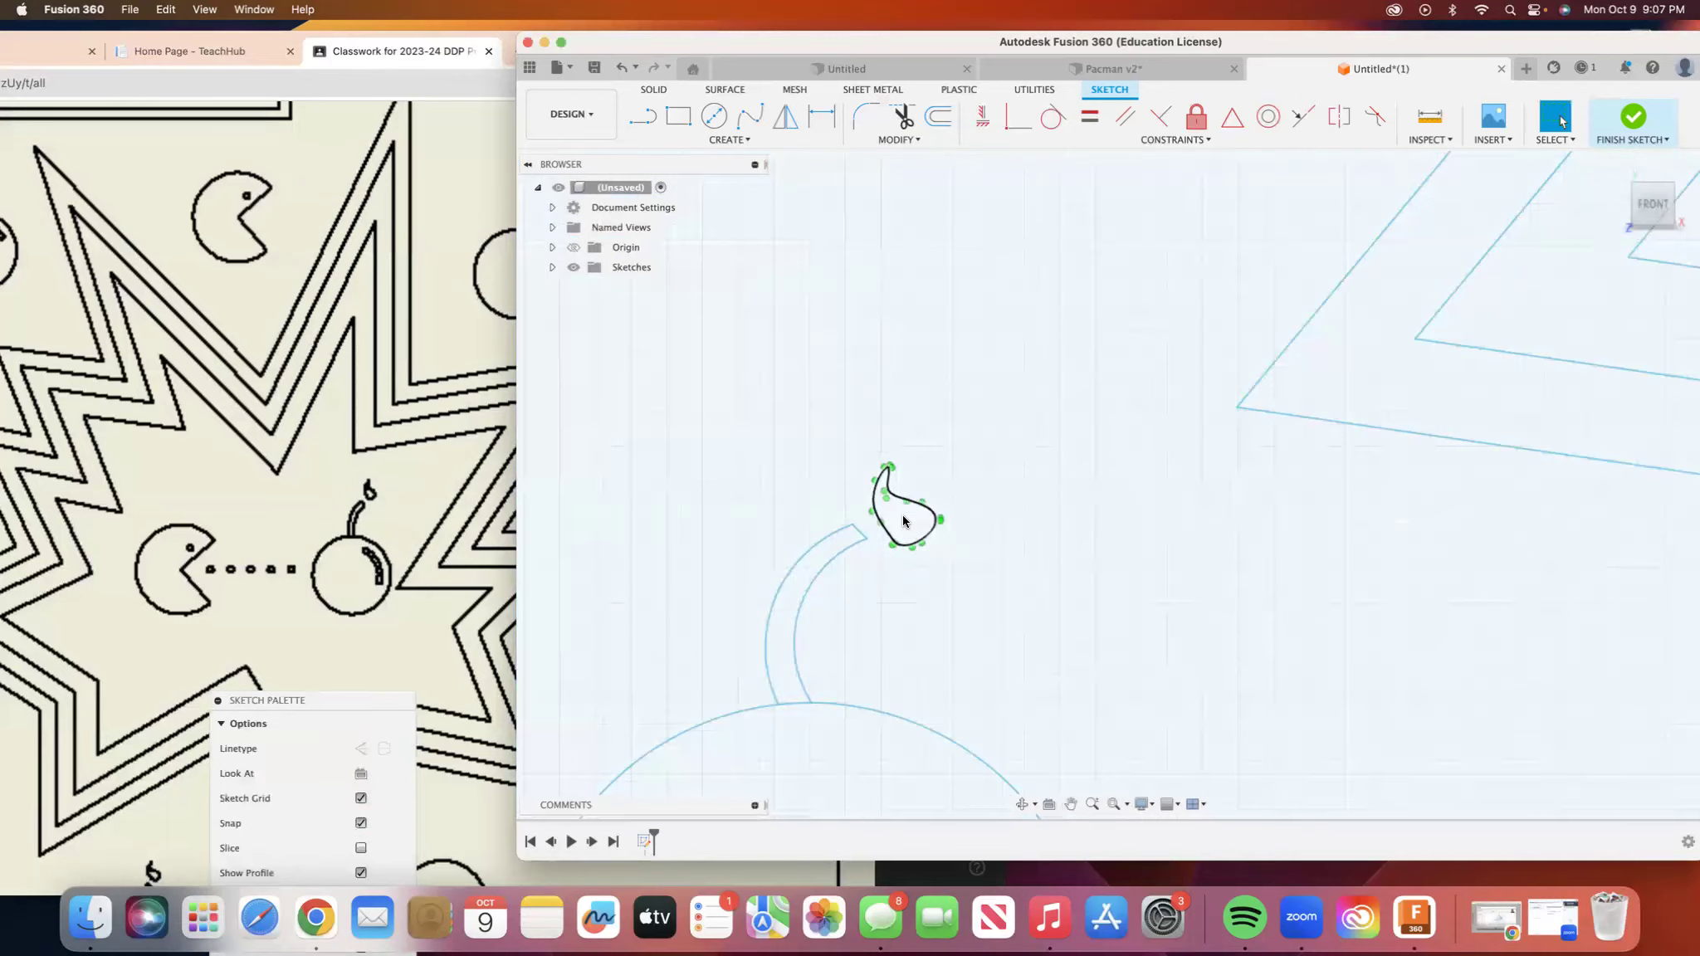
scroll(905, 521, up, 4)
click(913, 469)
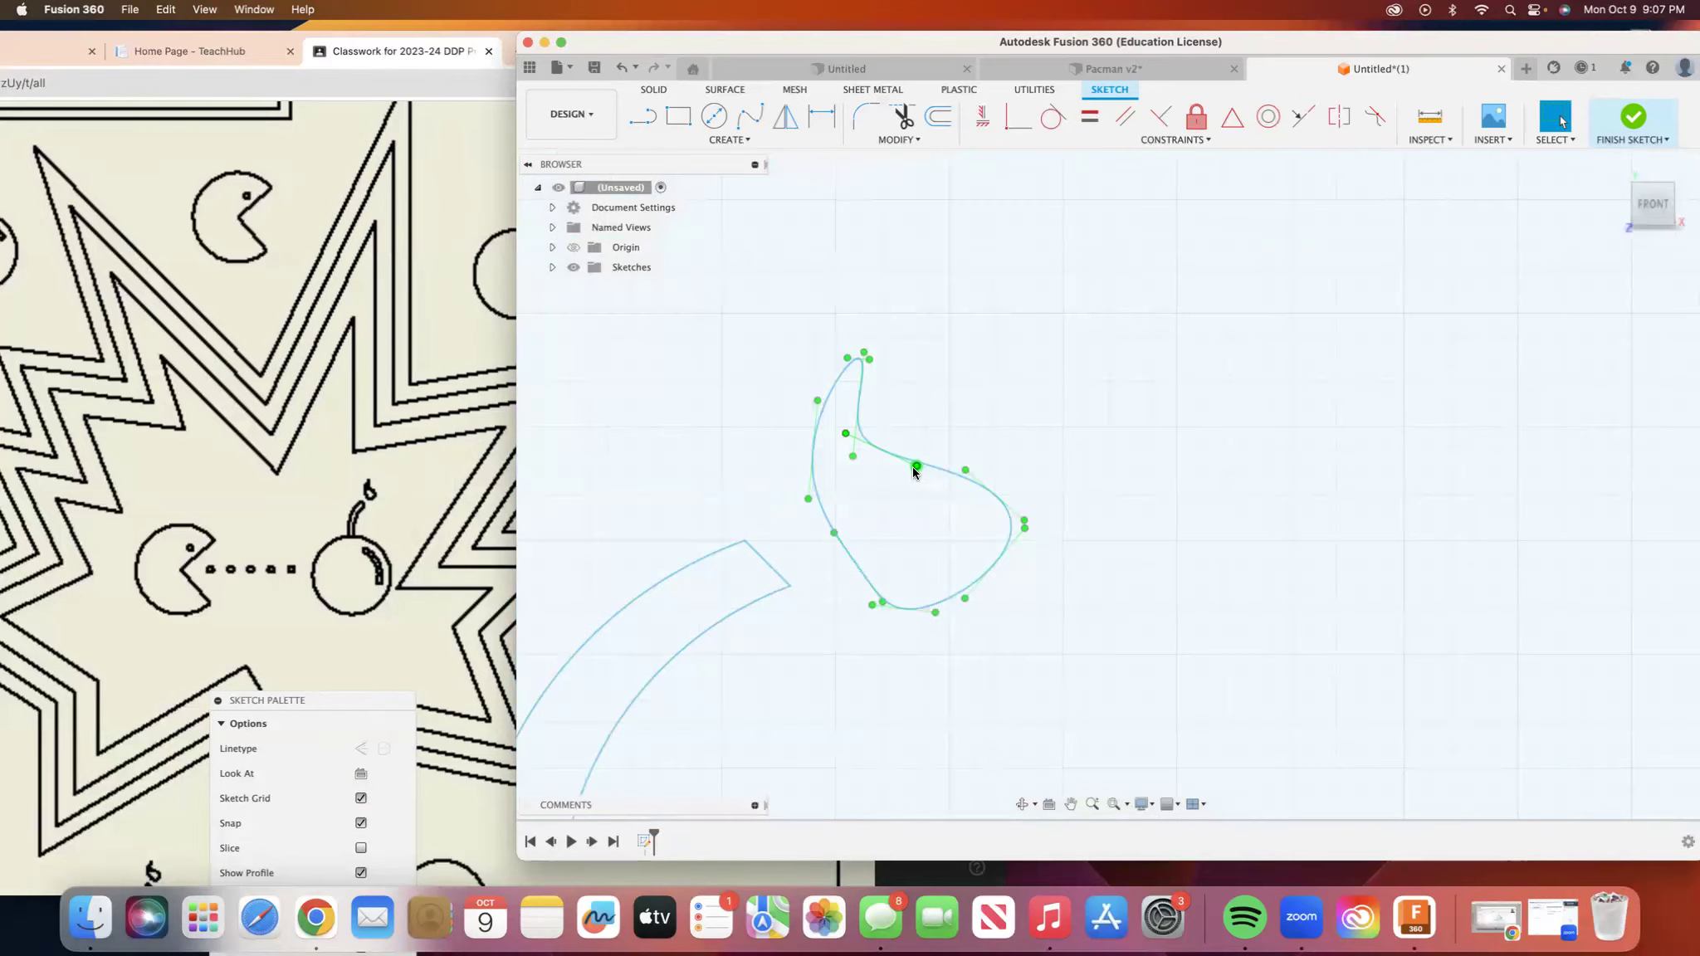
key(c)
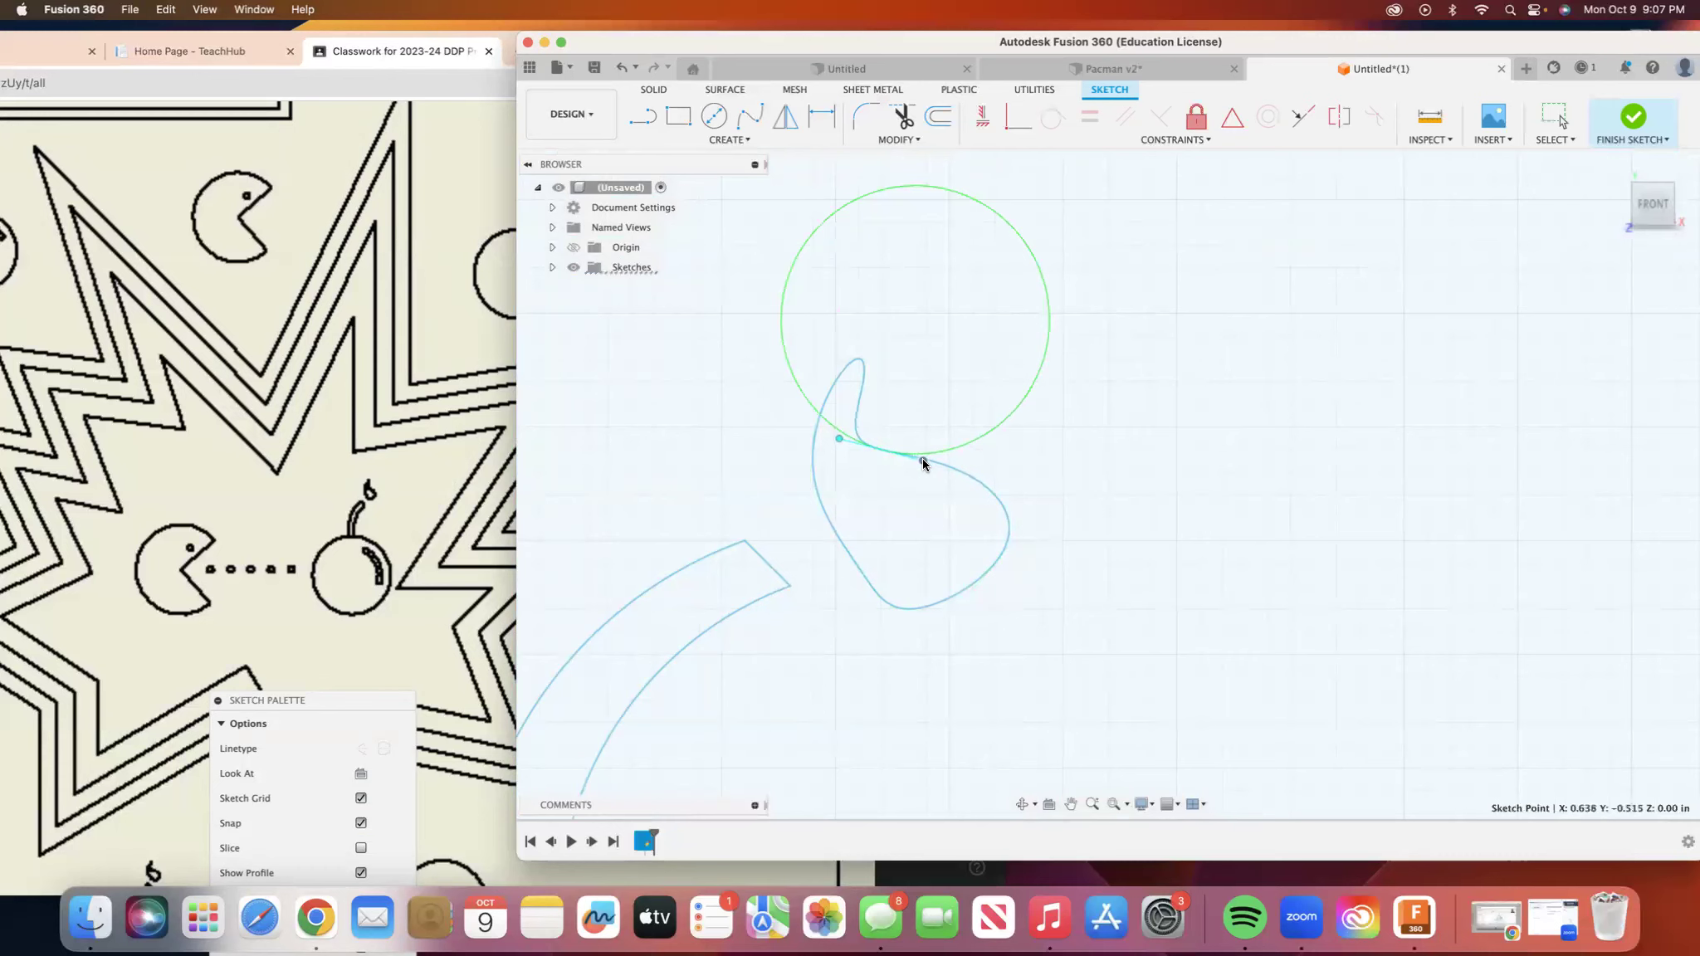
right_click(914, 466)
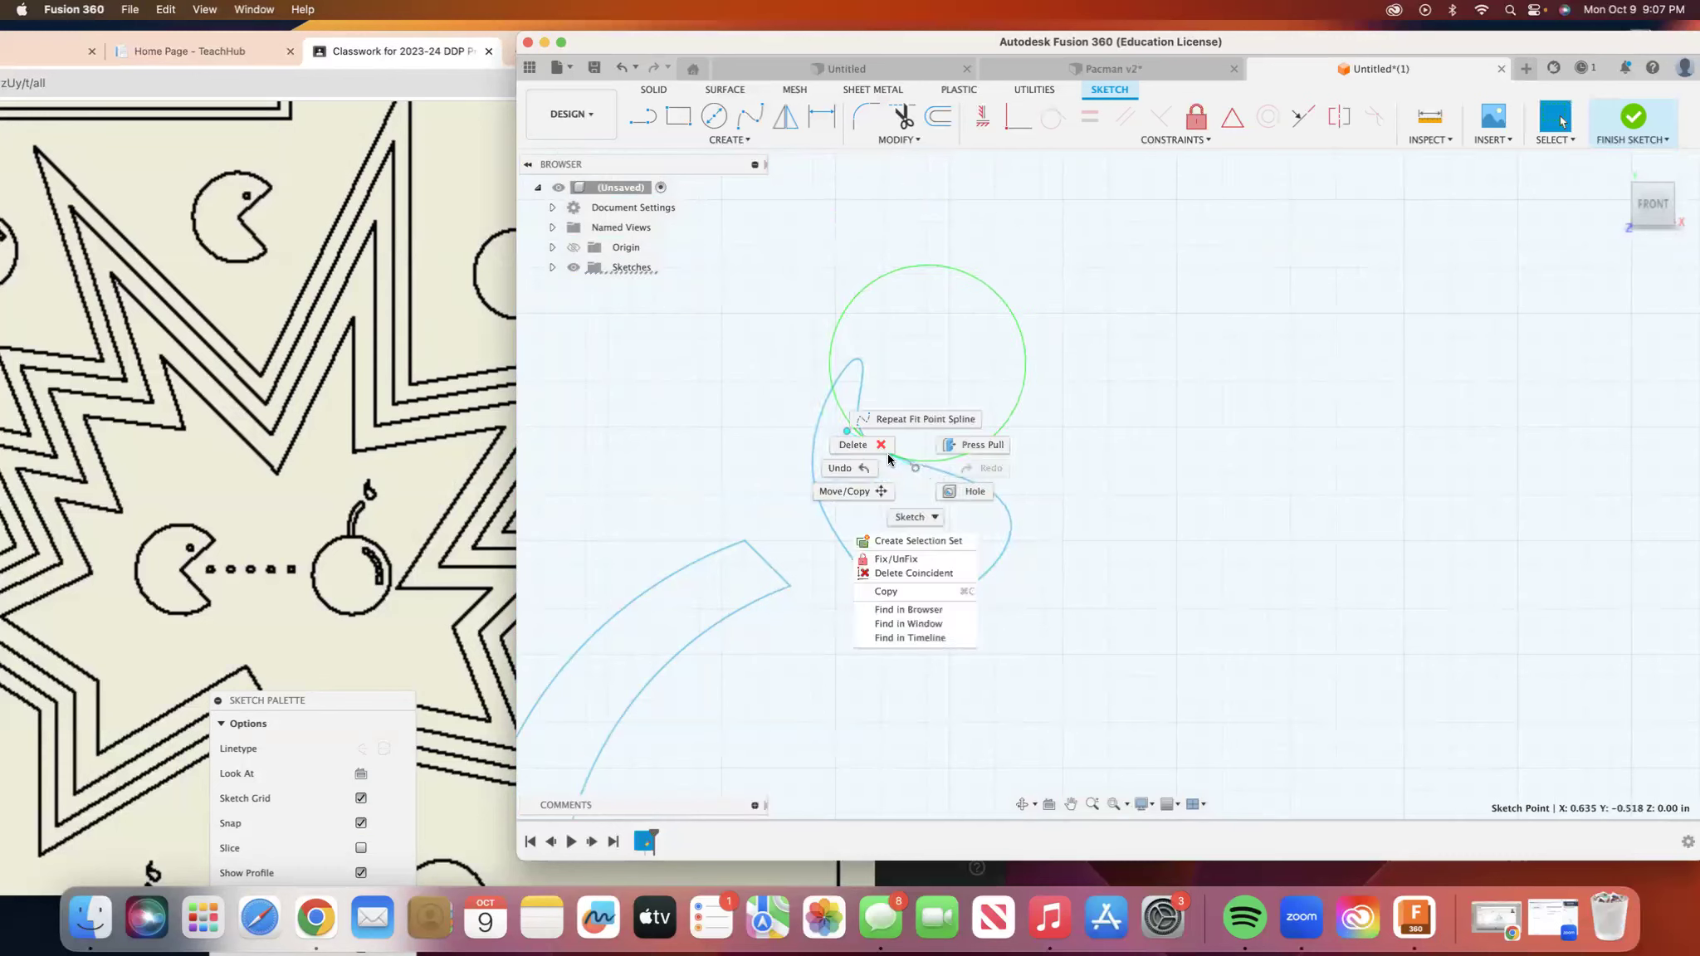
click(859, 450)
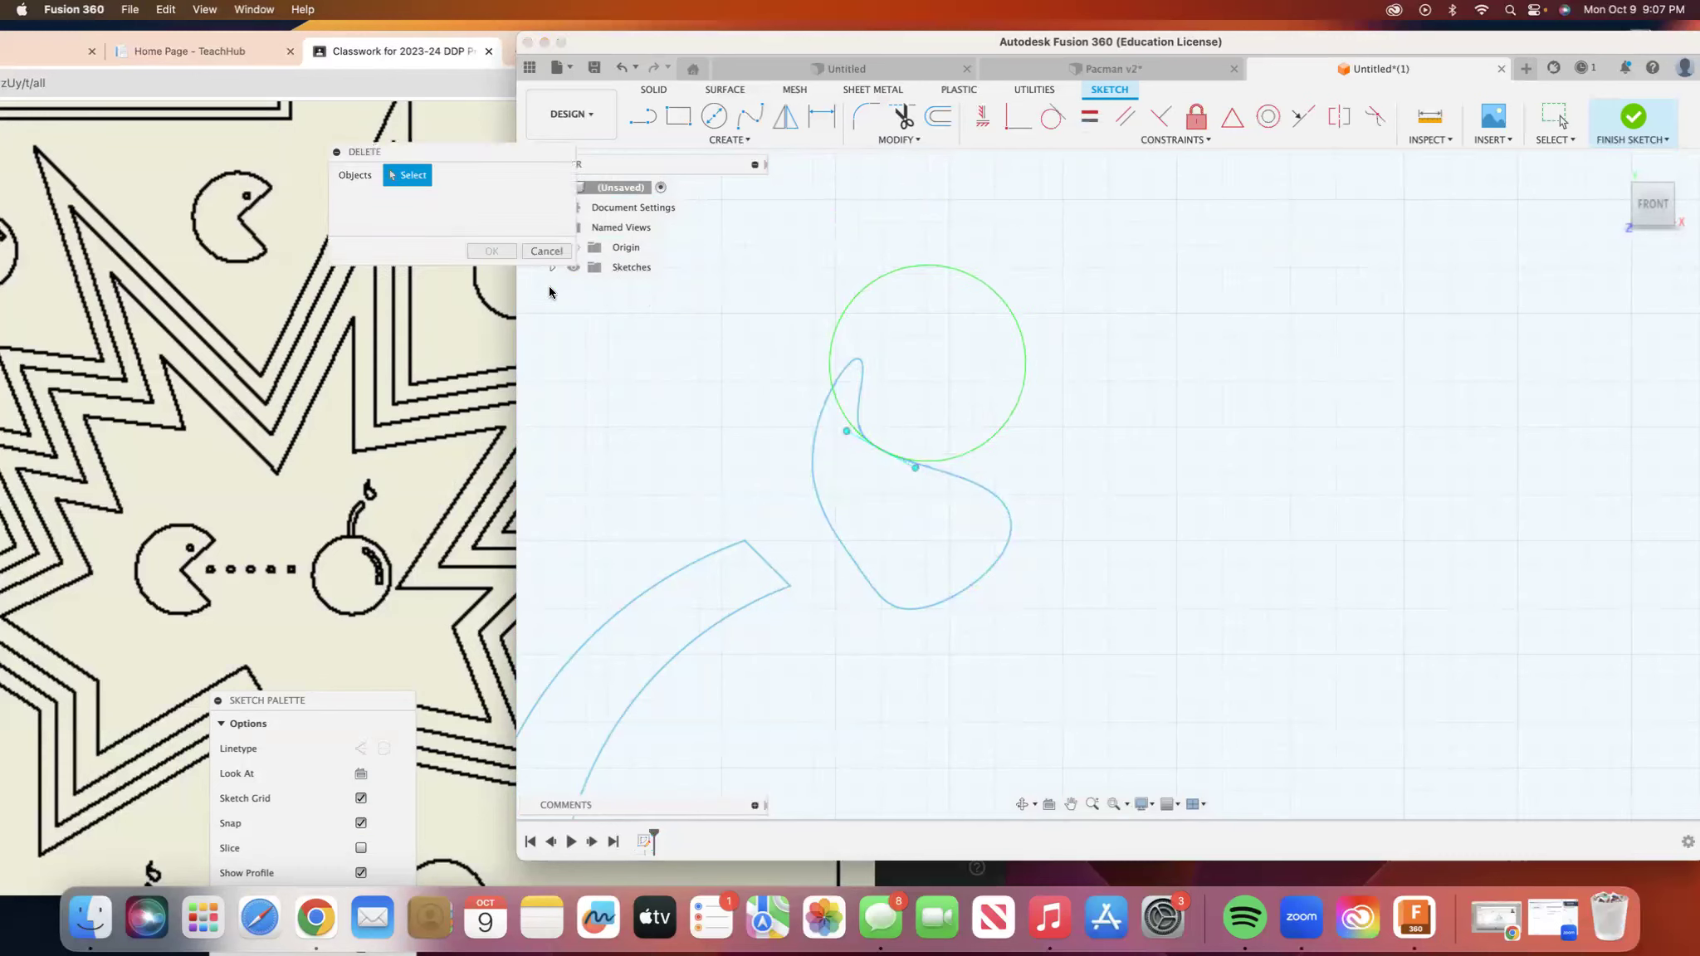
click(545, 251)
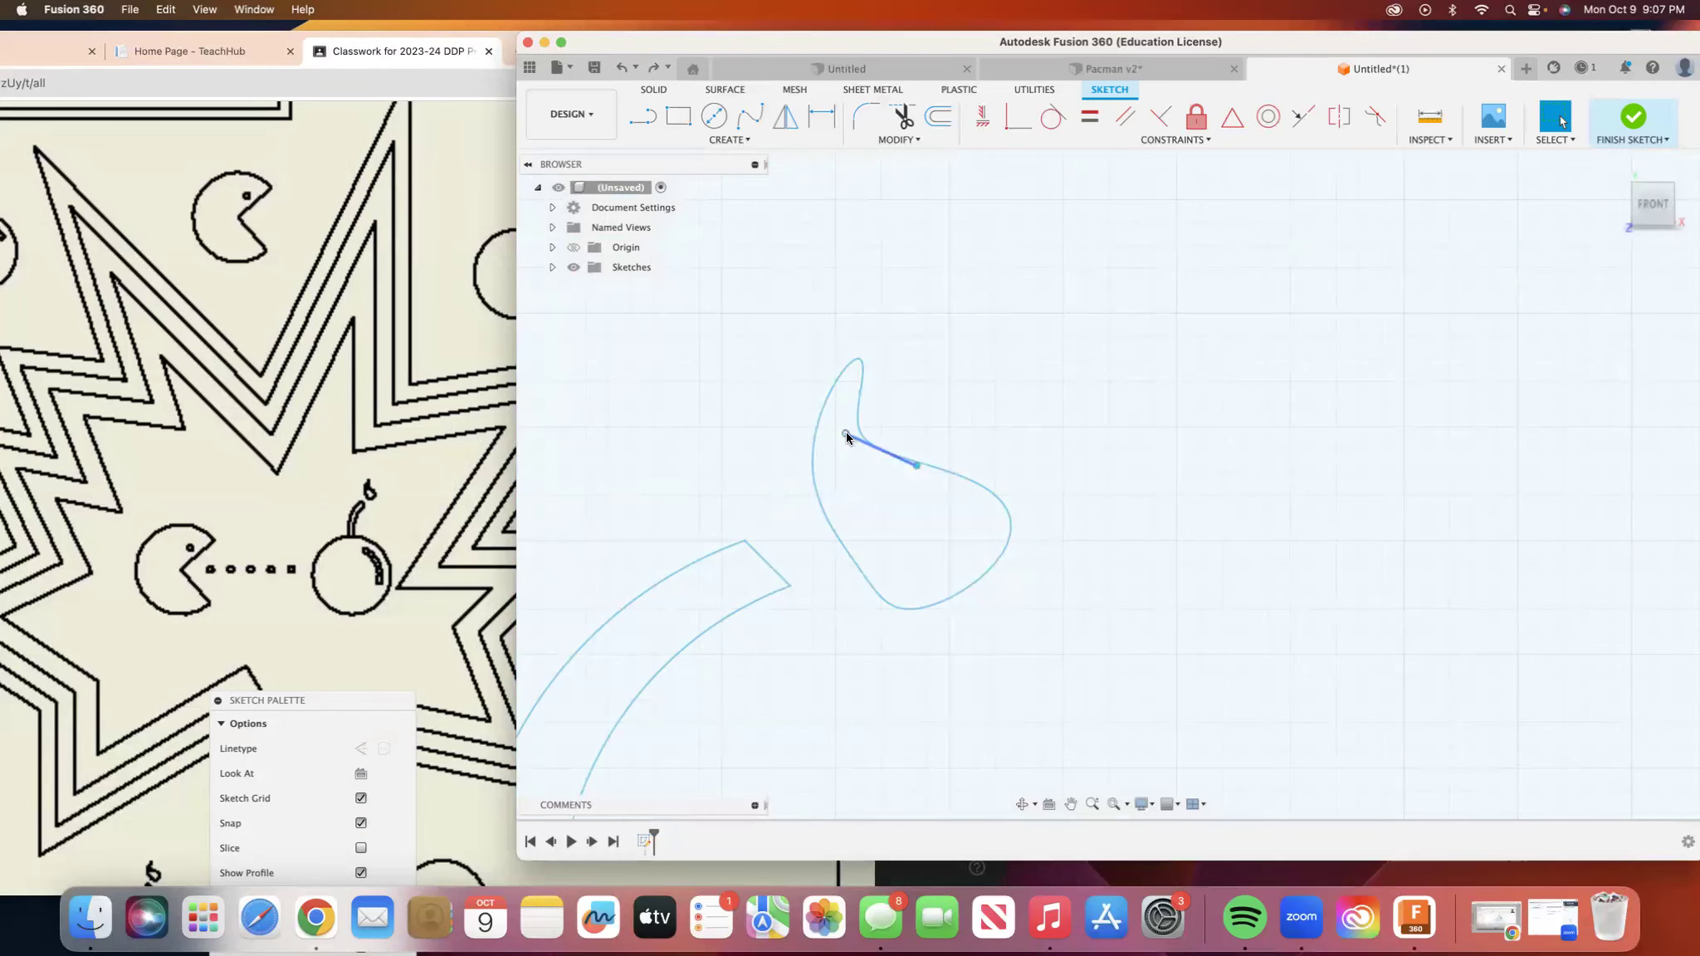
Try a rounder inner curve on the flame by adjusting its spline handle, and undo the change.
drag(846, 431, 858, 423)
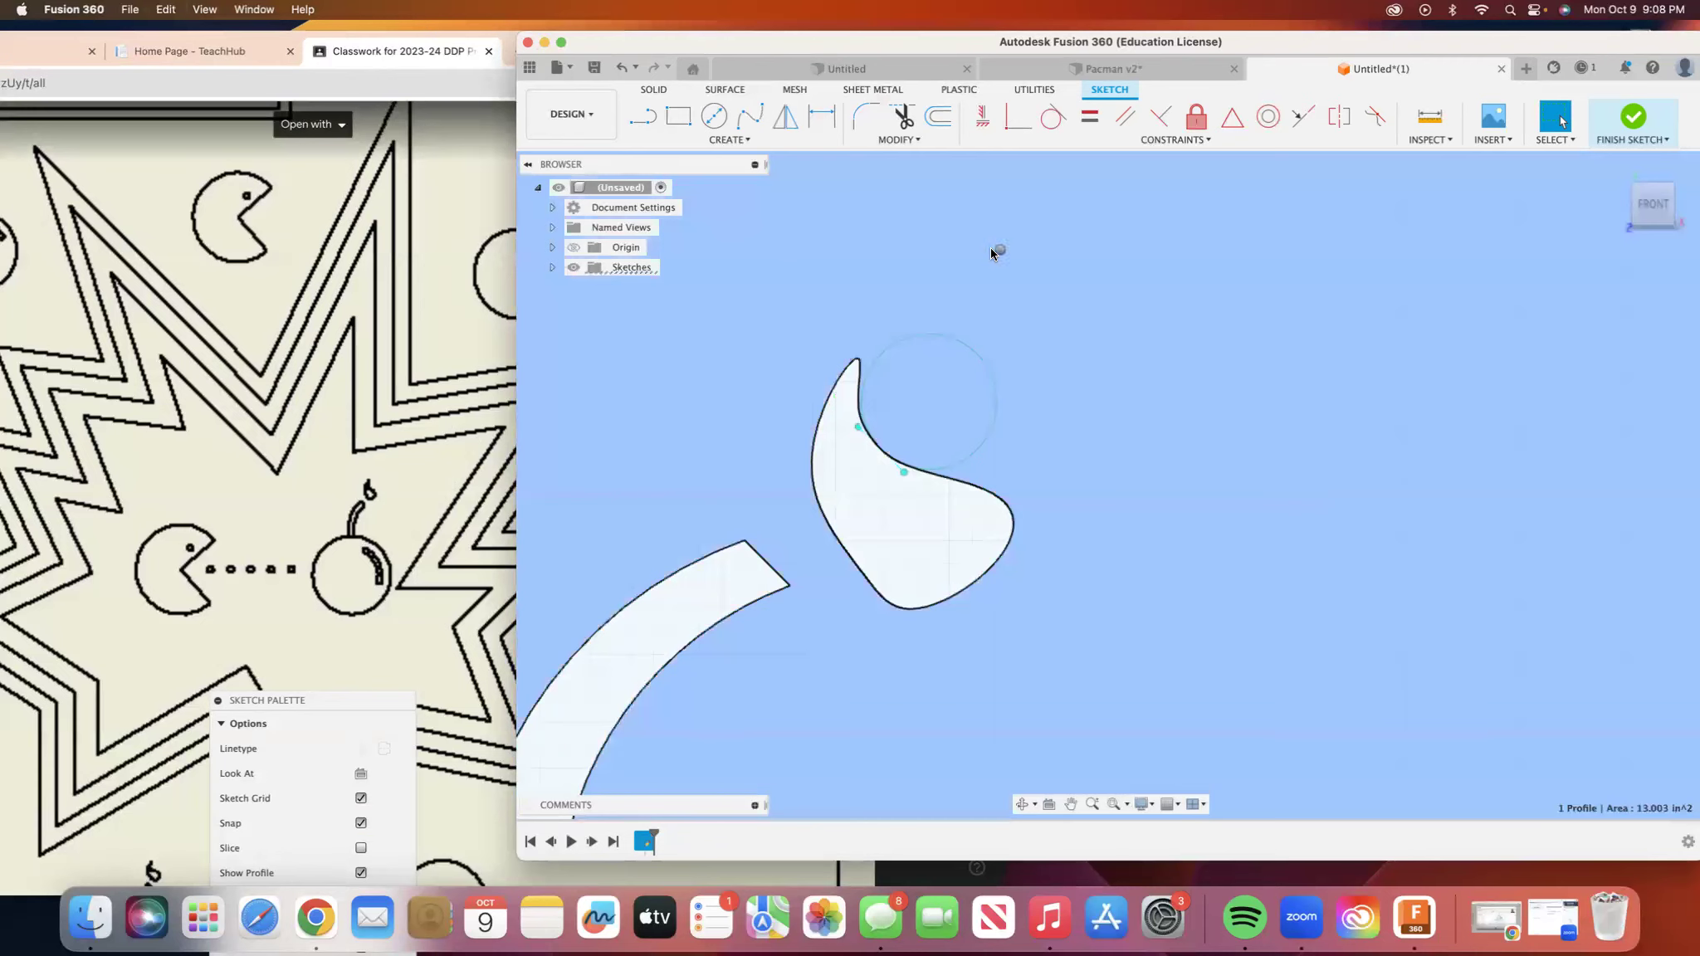
right_click(991, 247)
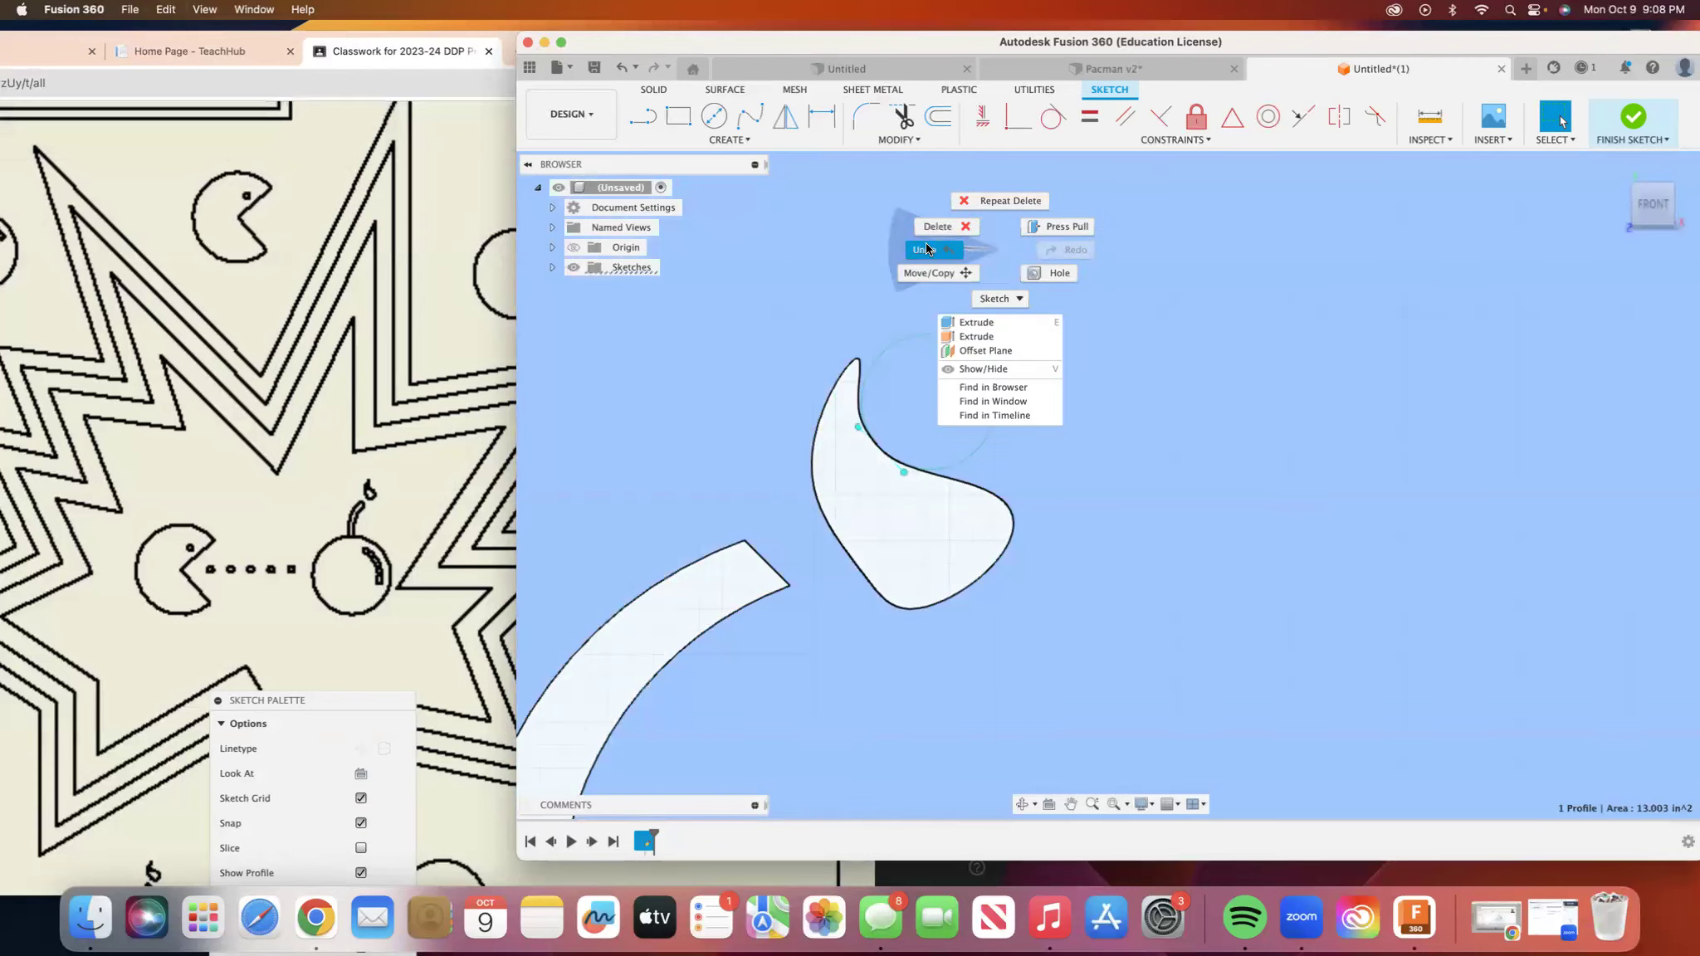
click(924, 249)
scroll(1136, 496, down, 10)
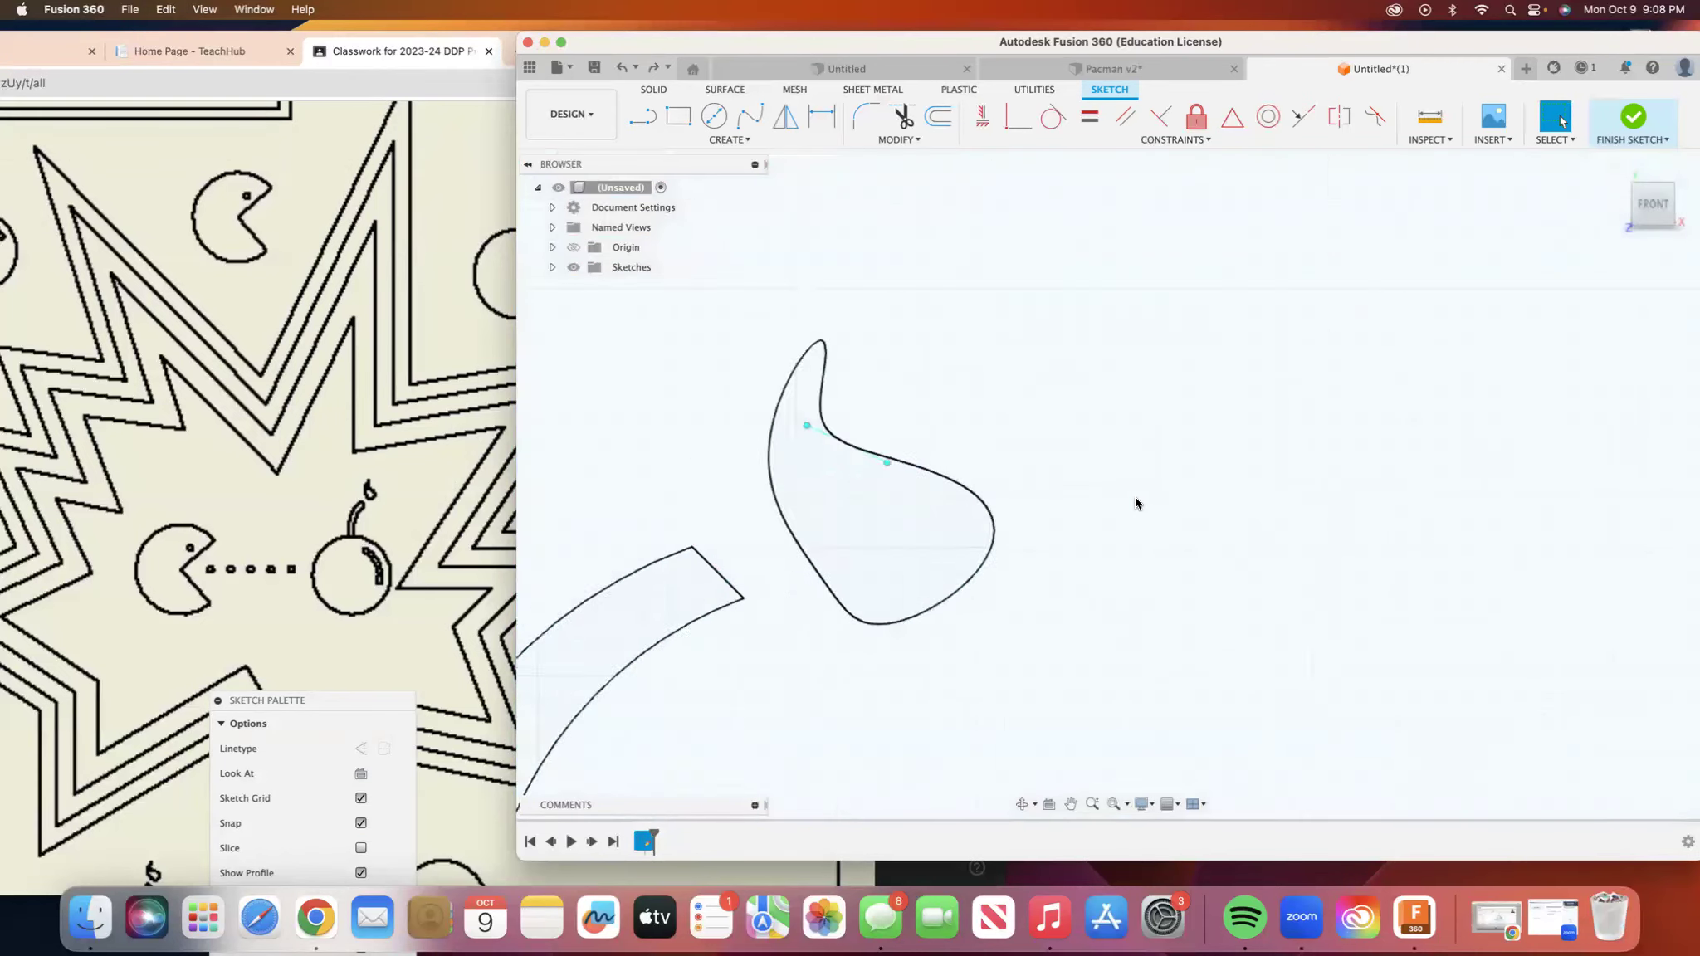
scroll(1137, 509, down, 2)
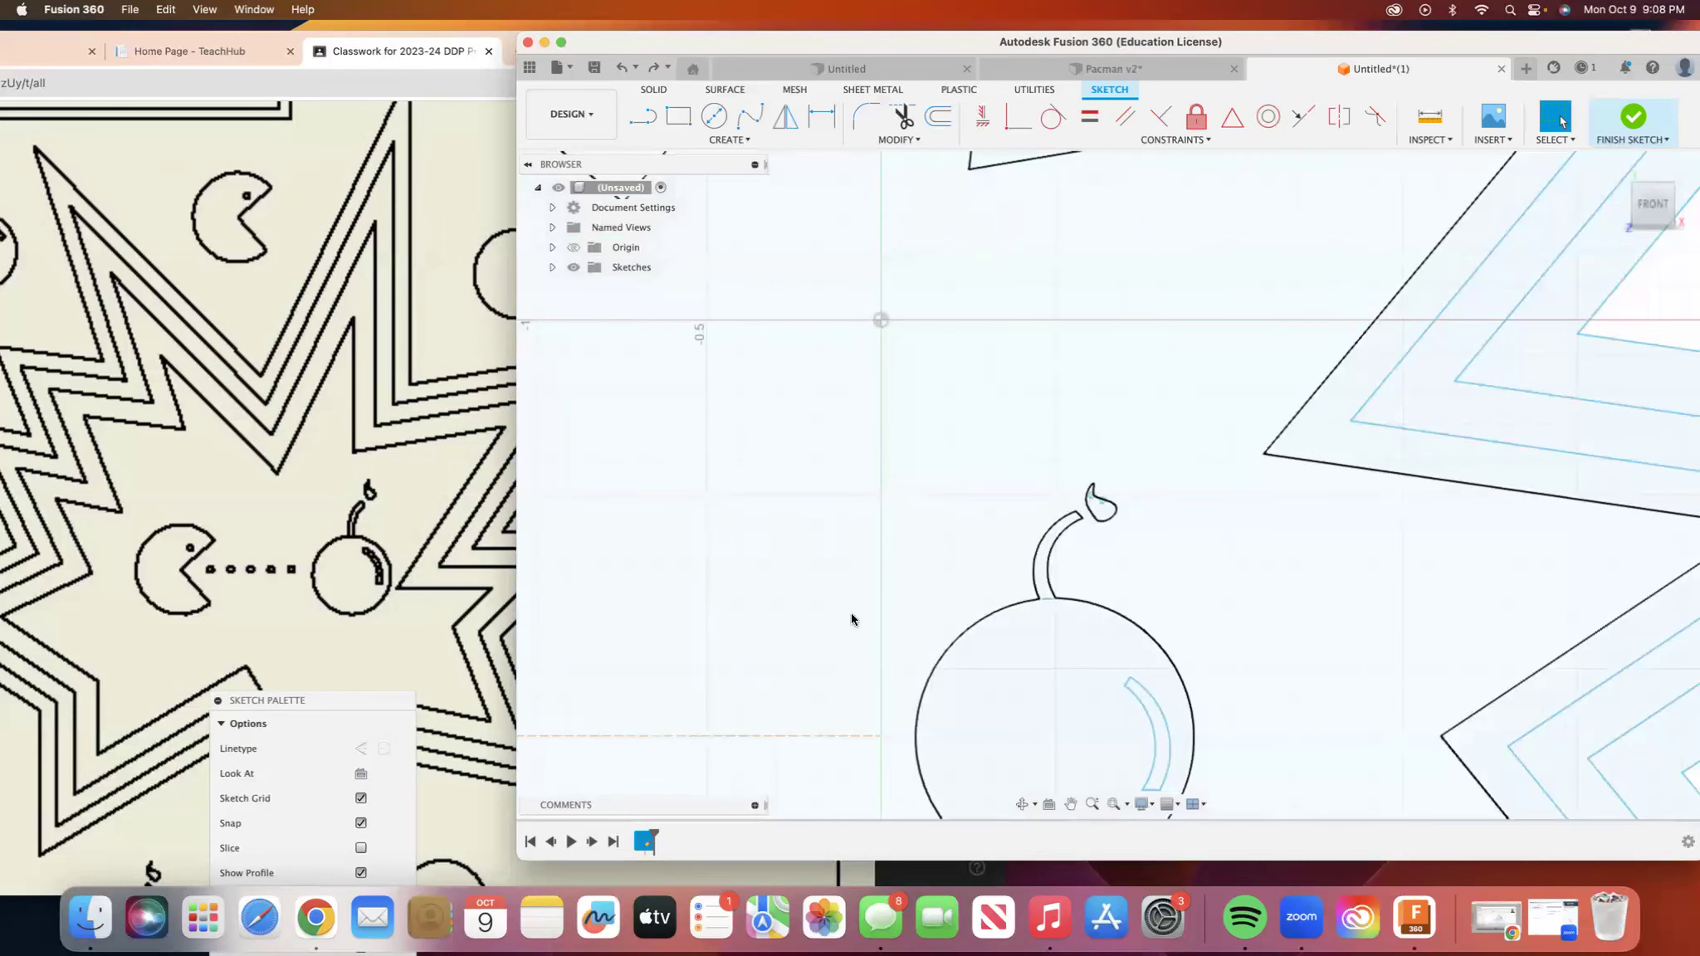
key(super+z)
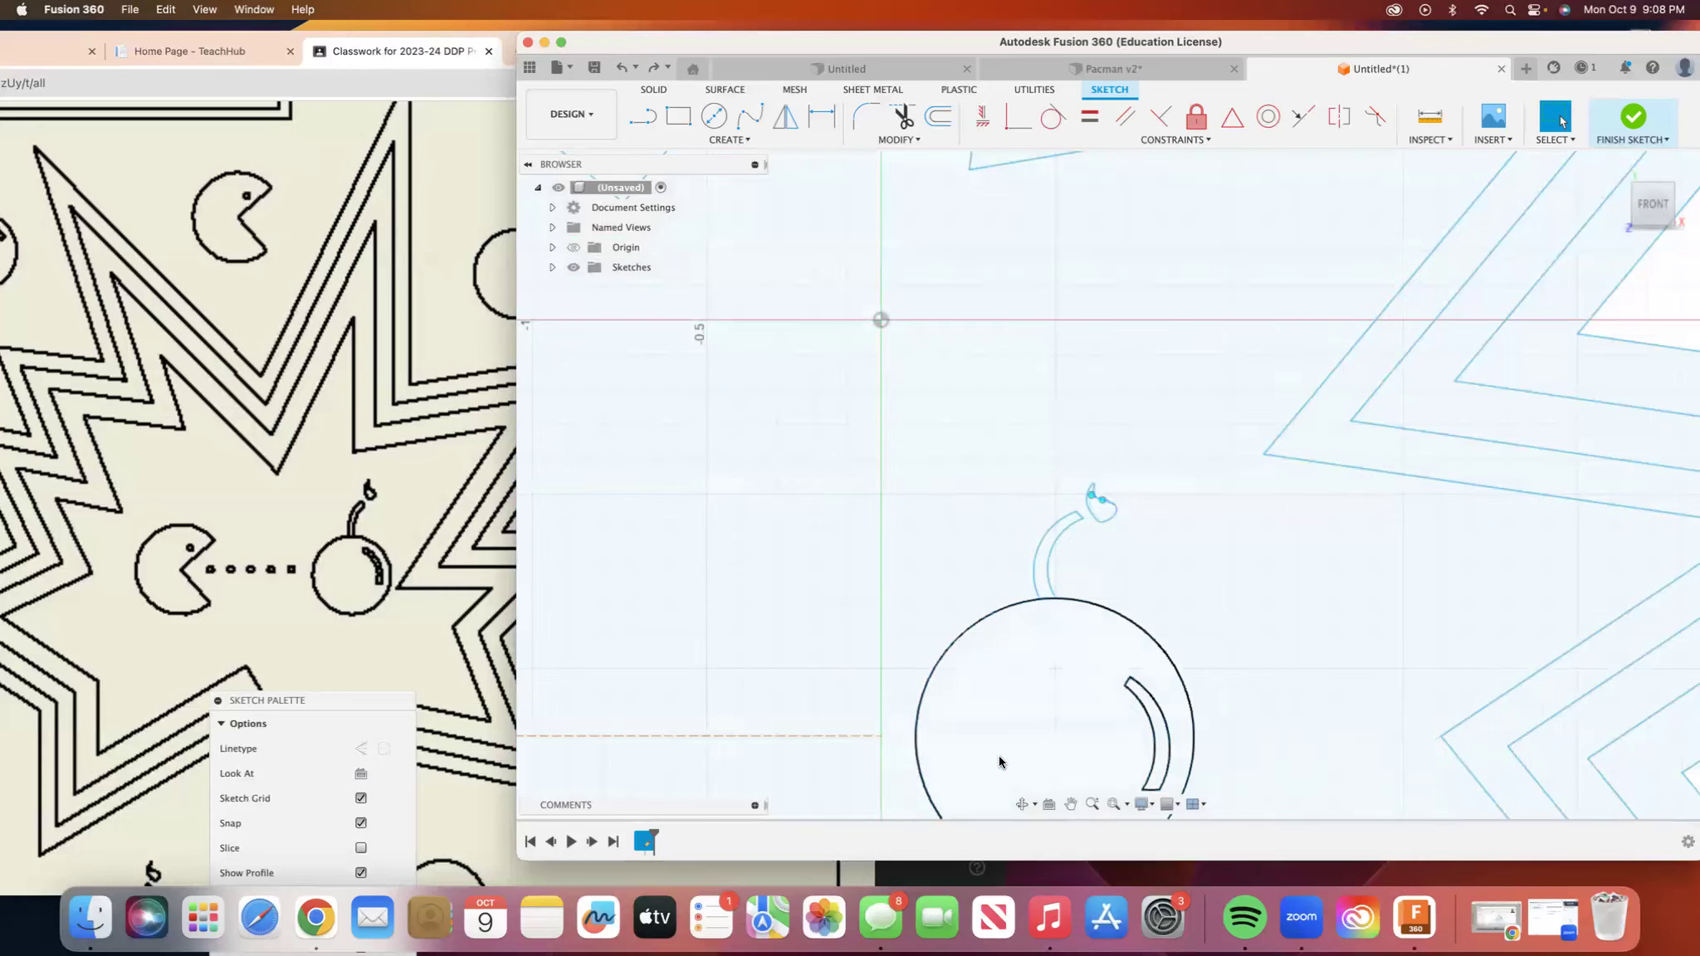
Draw a circle about 0.103 in in diameter centred on the dashed construction line at Pac-Man's open mouth.
click(1070, 803)
mouse_move(771, 664)
mouse_down()
mouse_move(1241, 444)
mouse_move(1292, 463)
mouse_move(1256, 463)
mouse_up()
key(Escape)
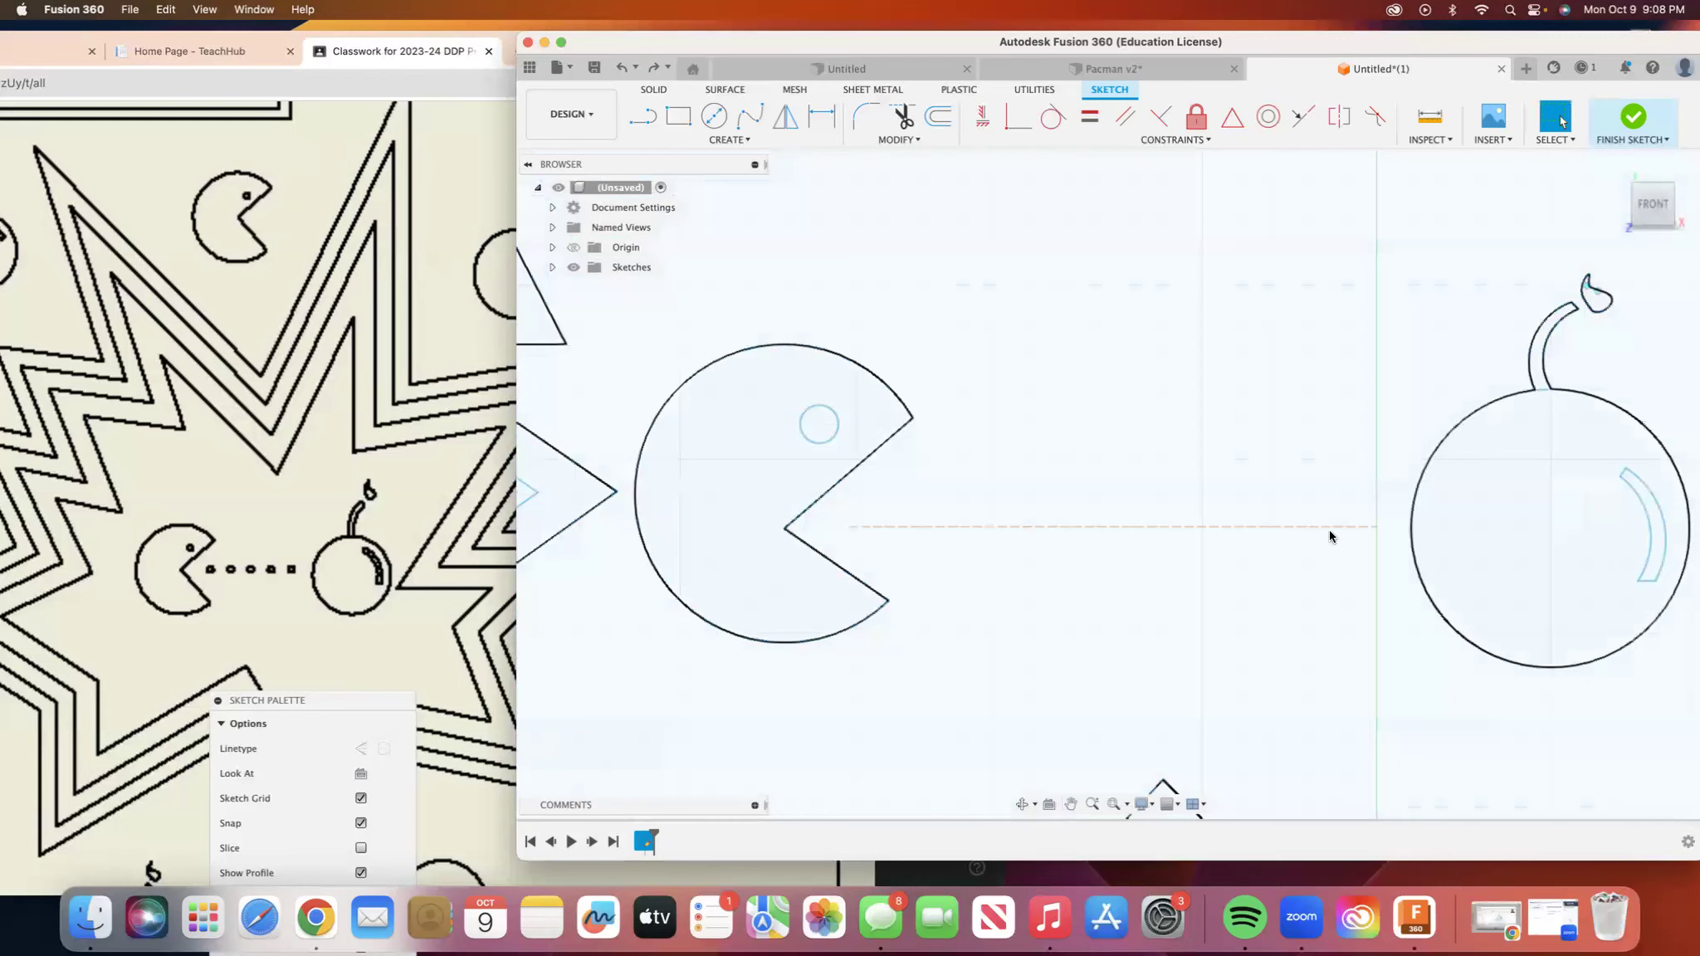
click(719, 121)
drag(305, 702, 374, 334)
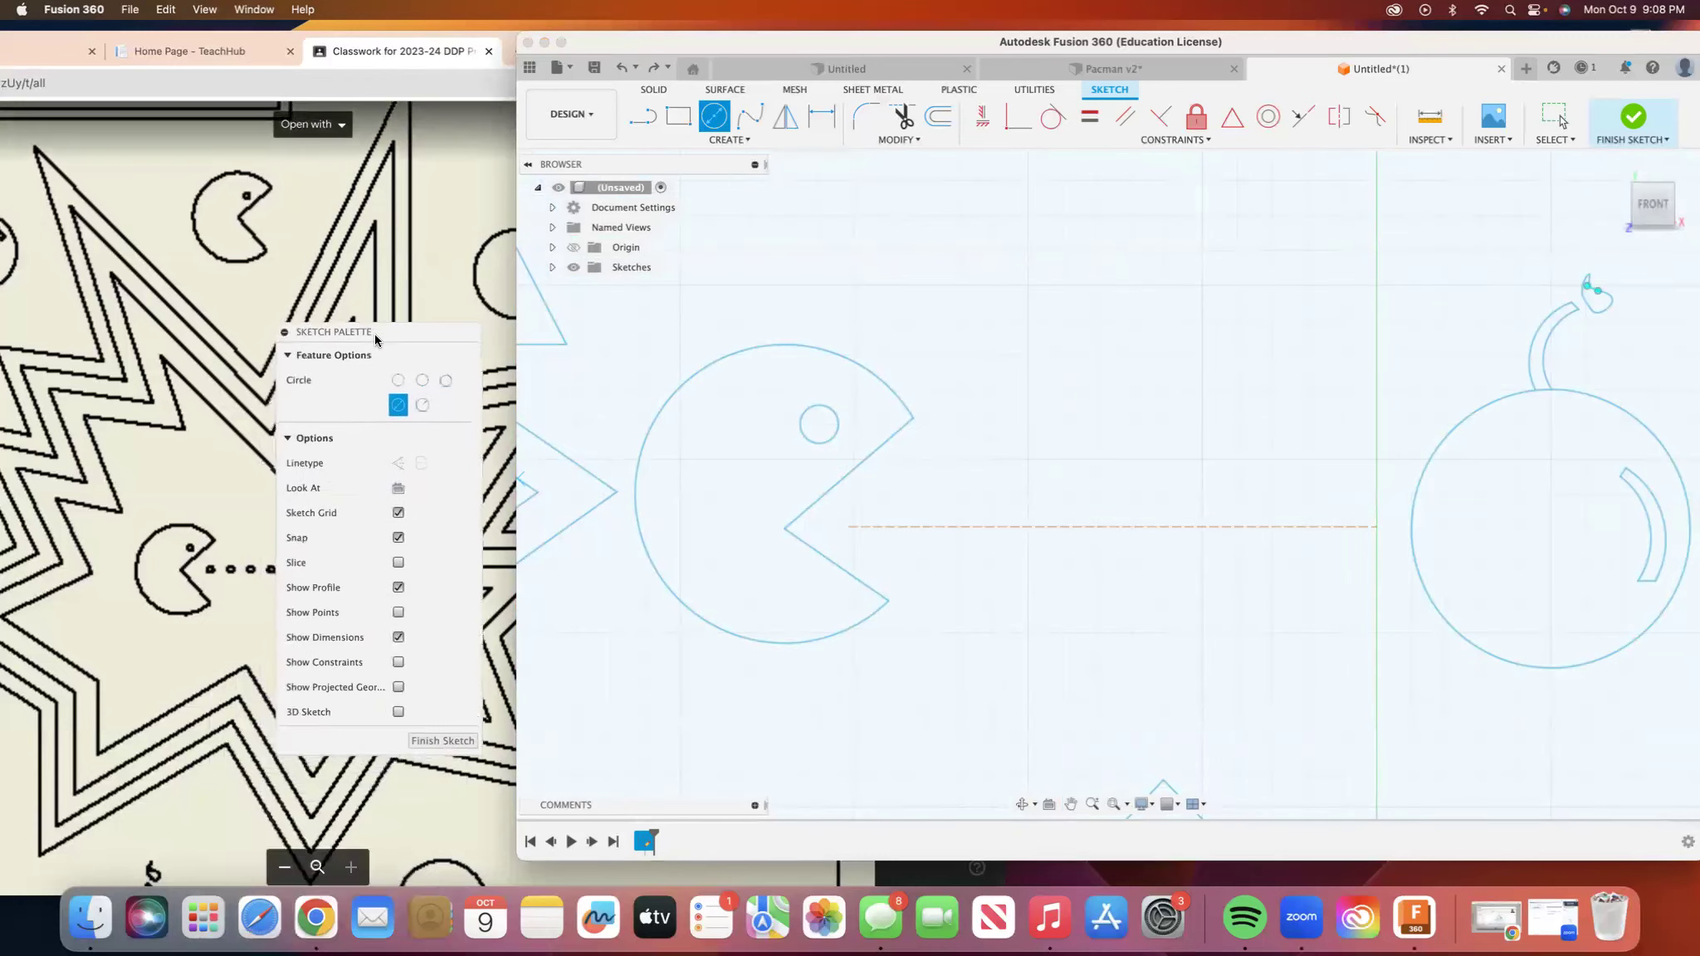
right_click(900, 546)
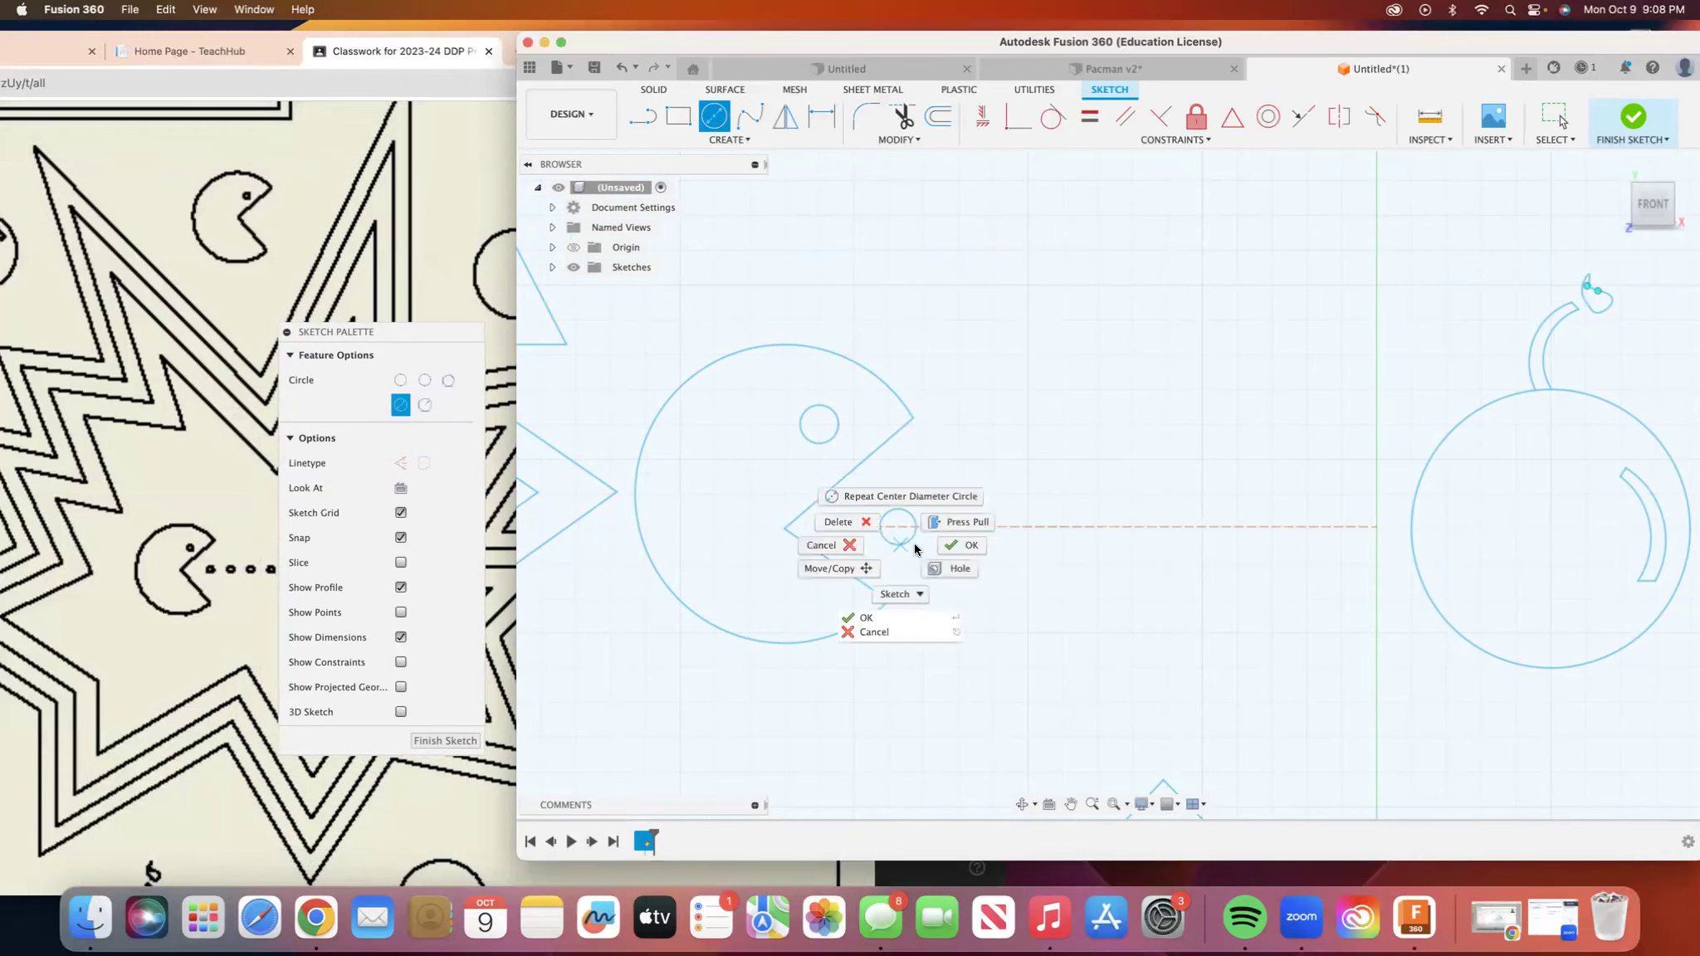
click(953, 546)
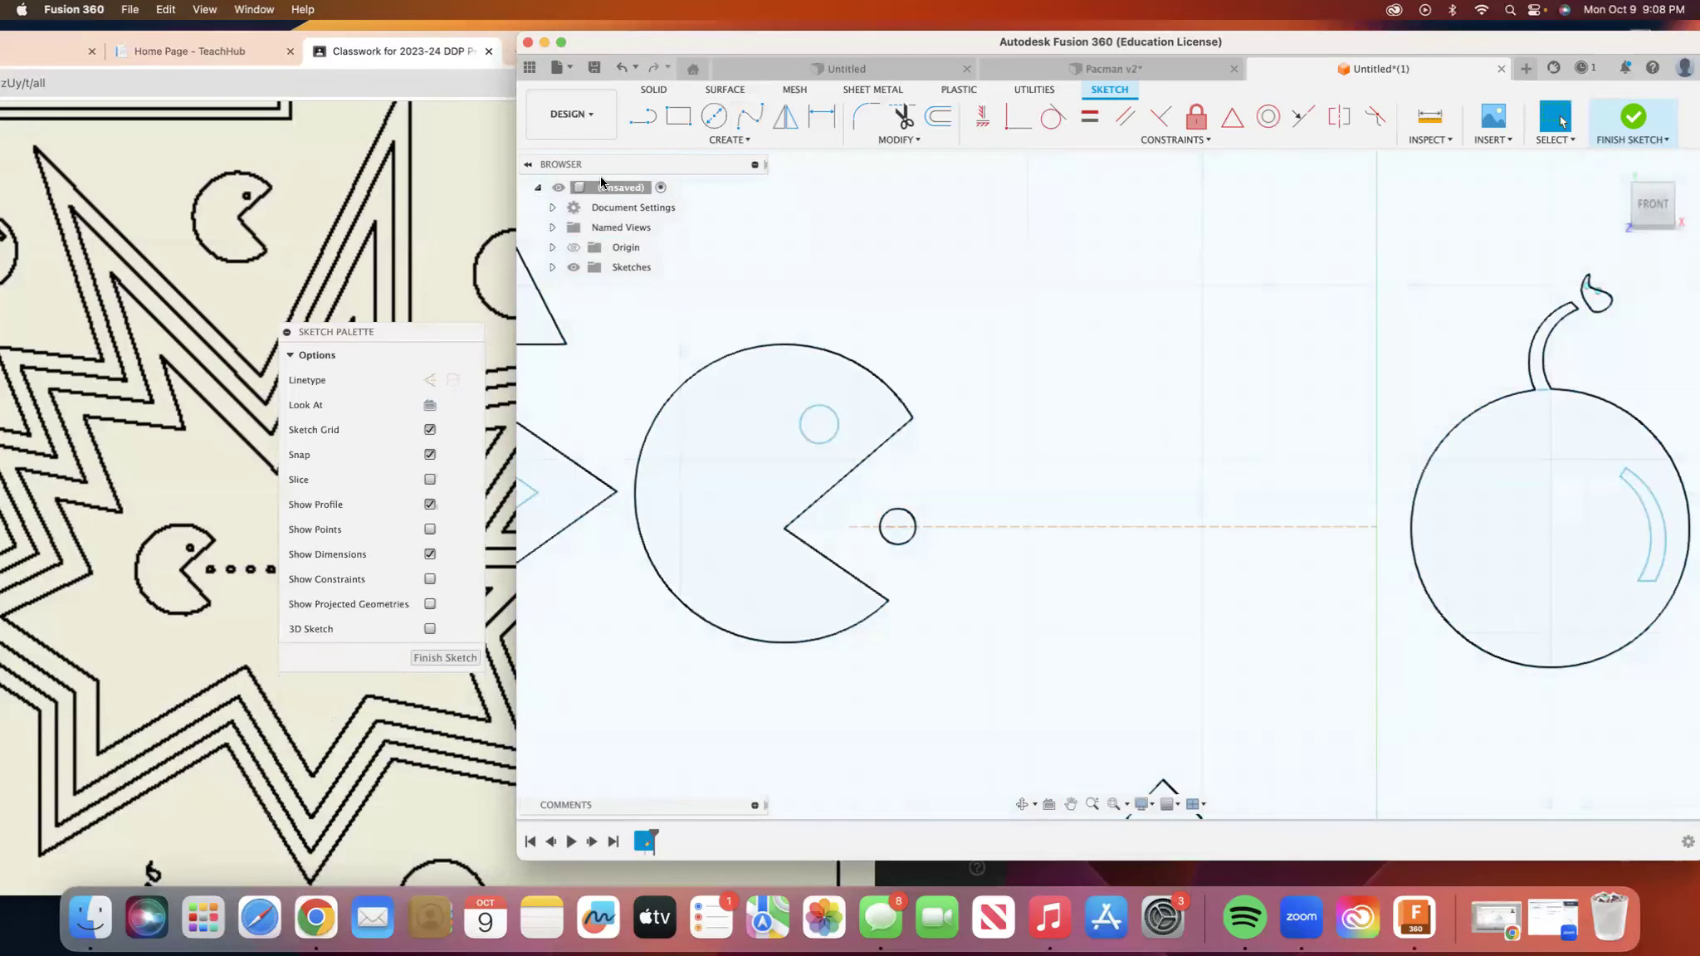
Create a rectangular pattern of the small circle at Pac-Man's mouth, with 5 circles spread over 1.30 in along the dashed line toward the bomb.
click(746, 140)
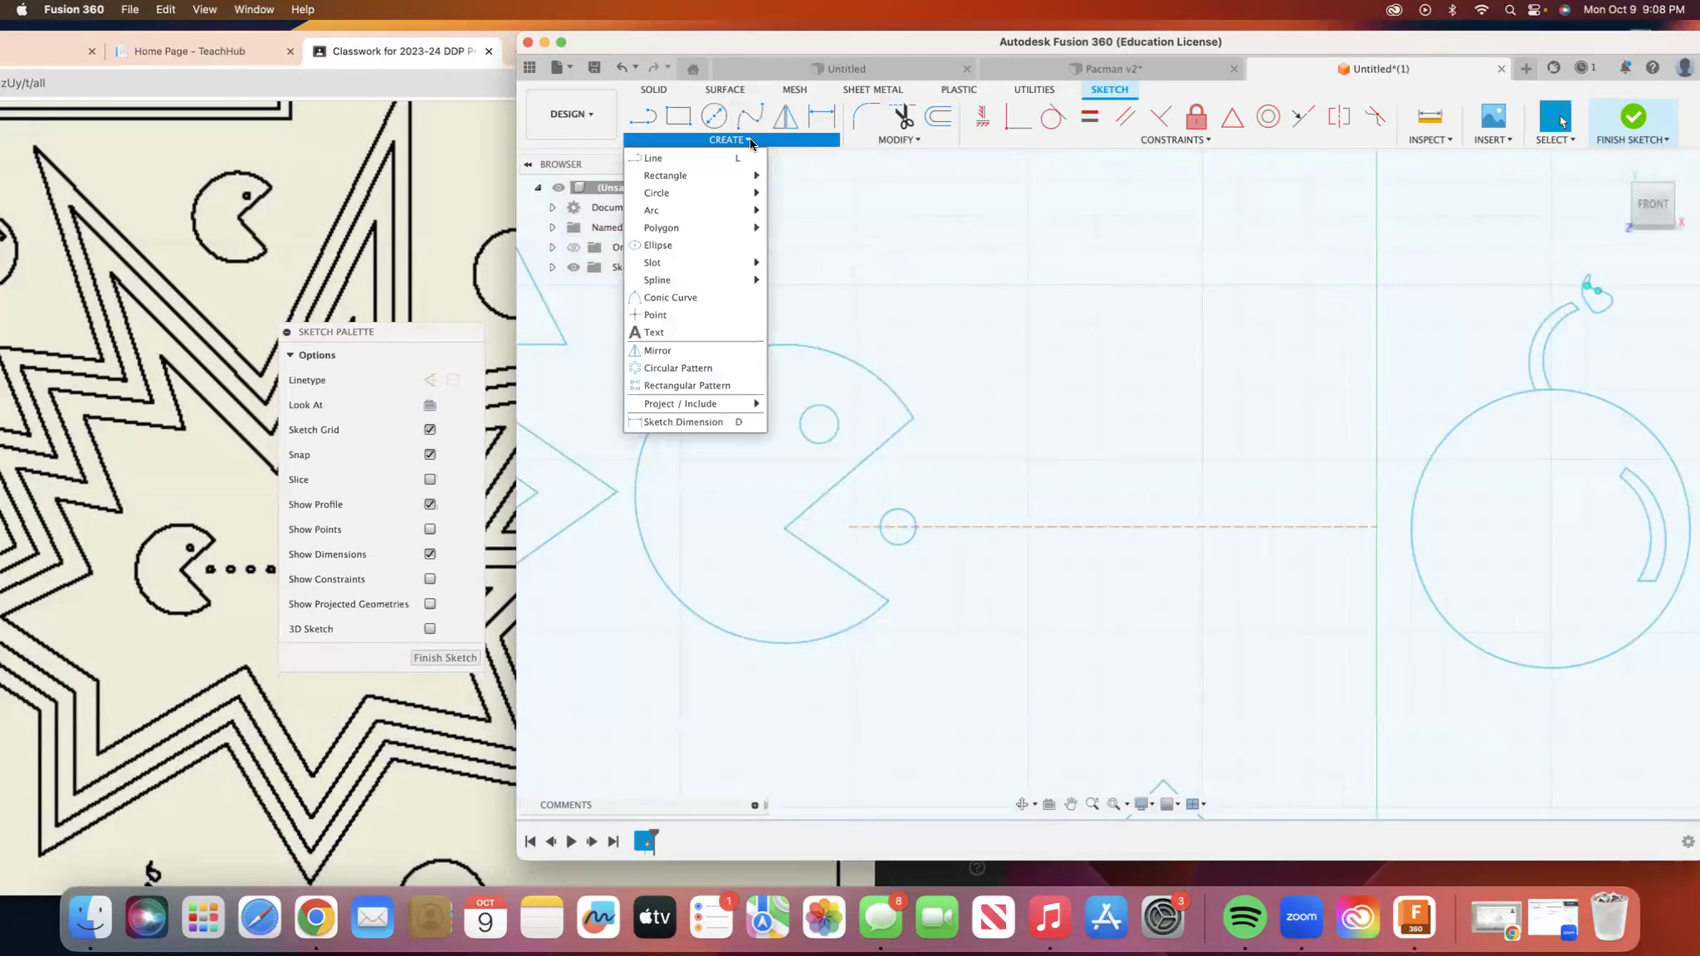
click(688, 385)
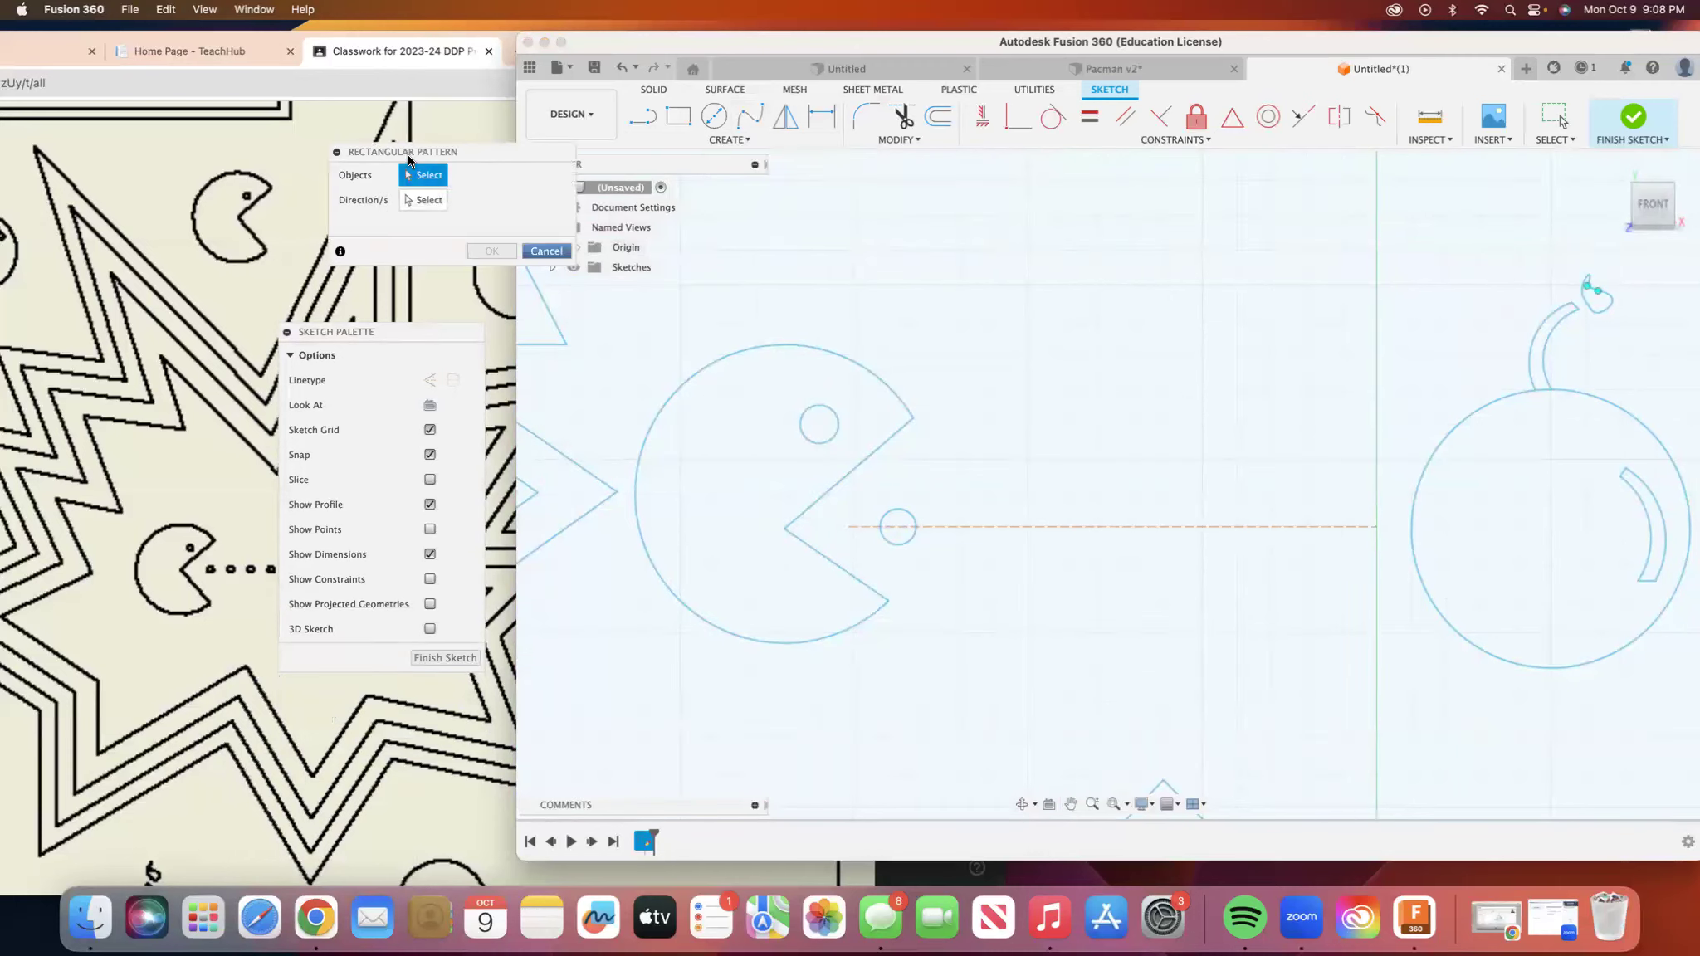
mouse_move(396, 332)
mouse_down()
mouse_move(586, 151)
mouse_move(601, 167)
mouse_move(357, 171)
mouse_move(428, 141)
mouse_up()
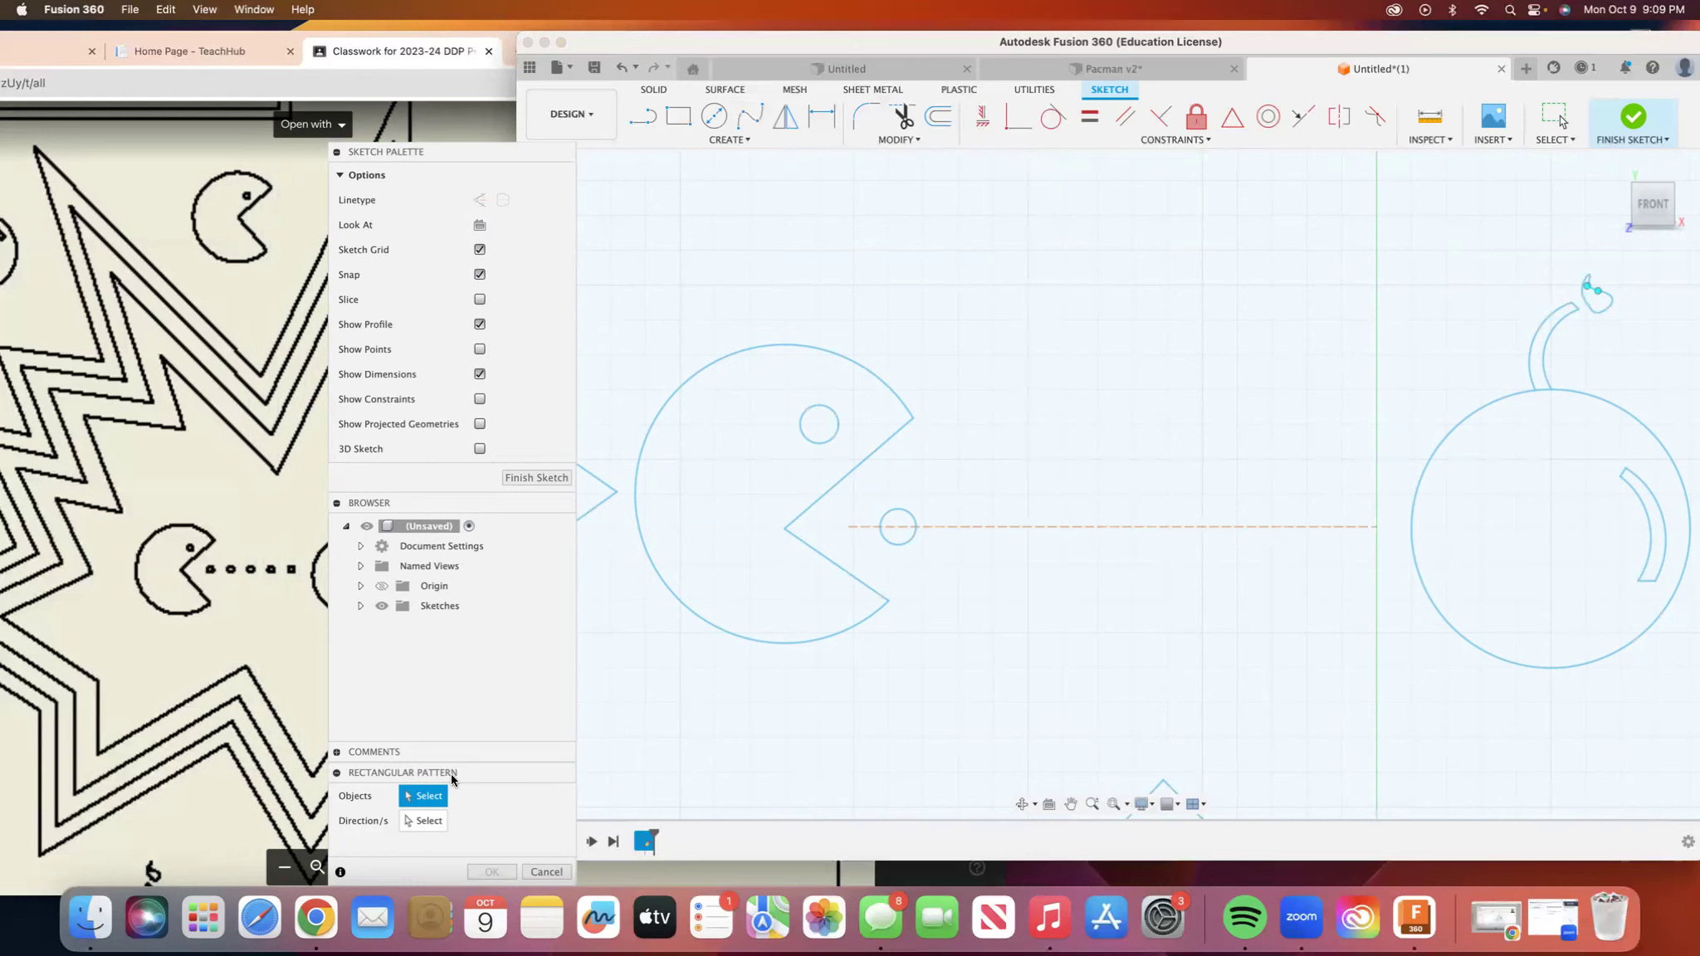
mouse_move(450, 773)
mouse_down()
mouse_move(332, 498)
mouse_move(327, 542)
mouse_move(531, 283)
mouse_move(580, 259)
mouse_up()
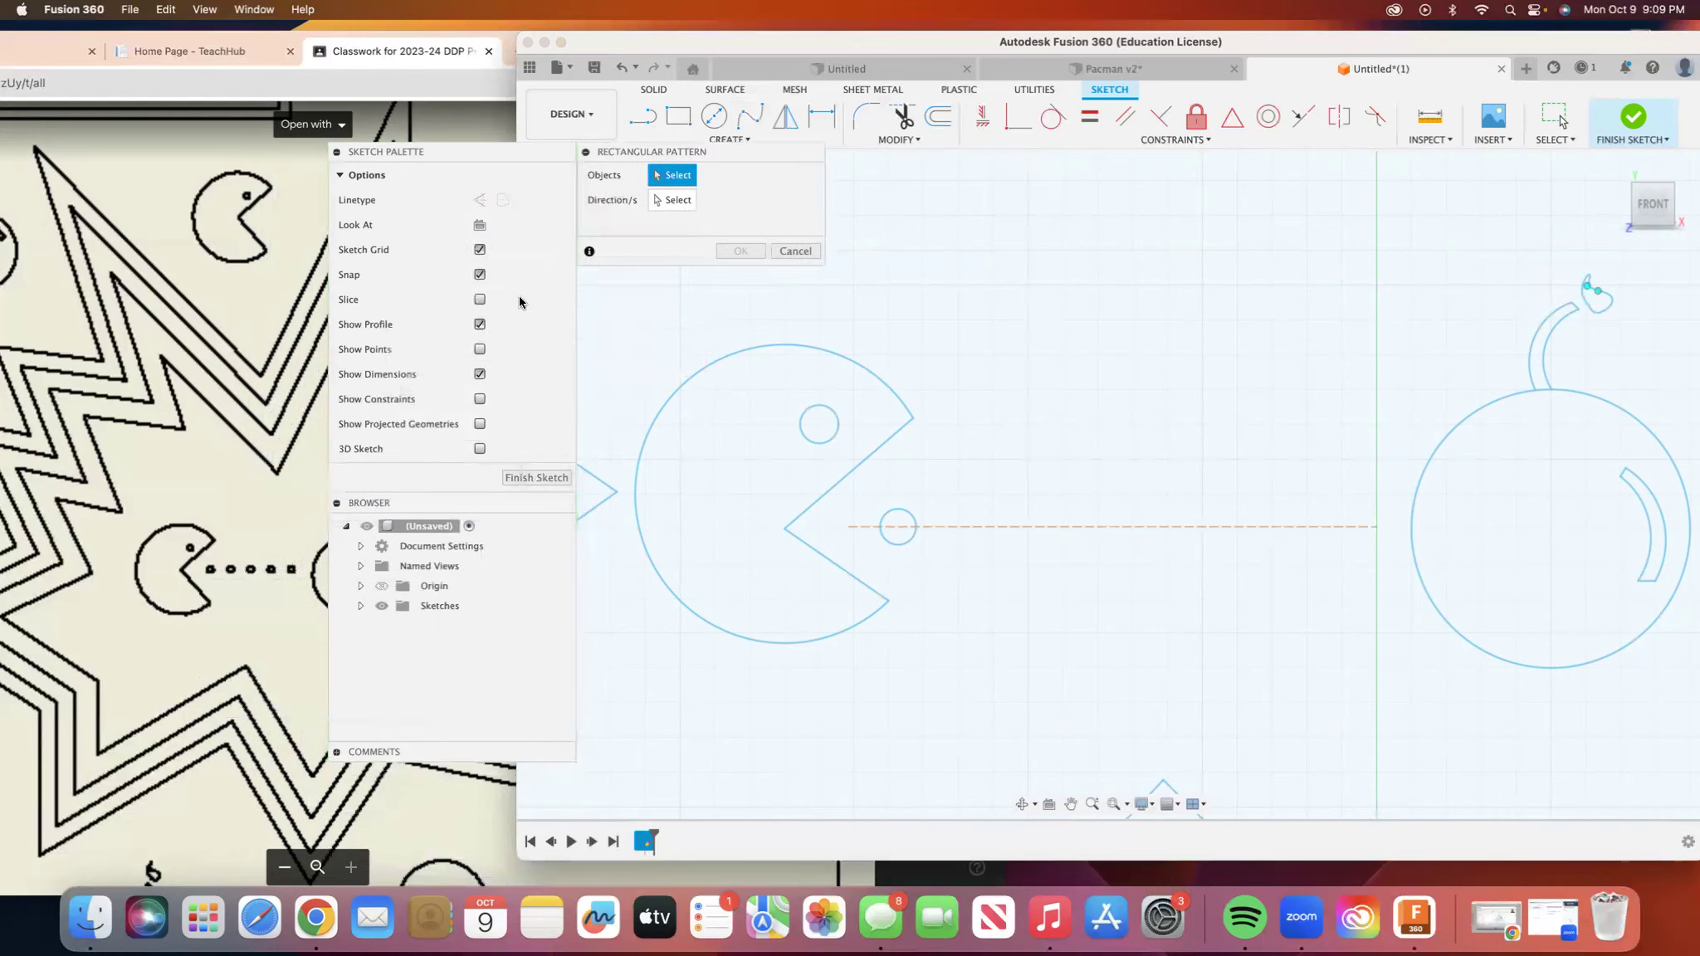
click(889, 518)
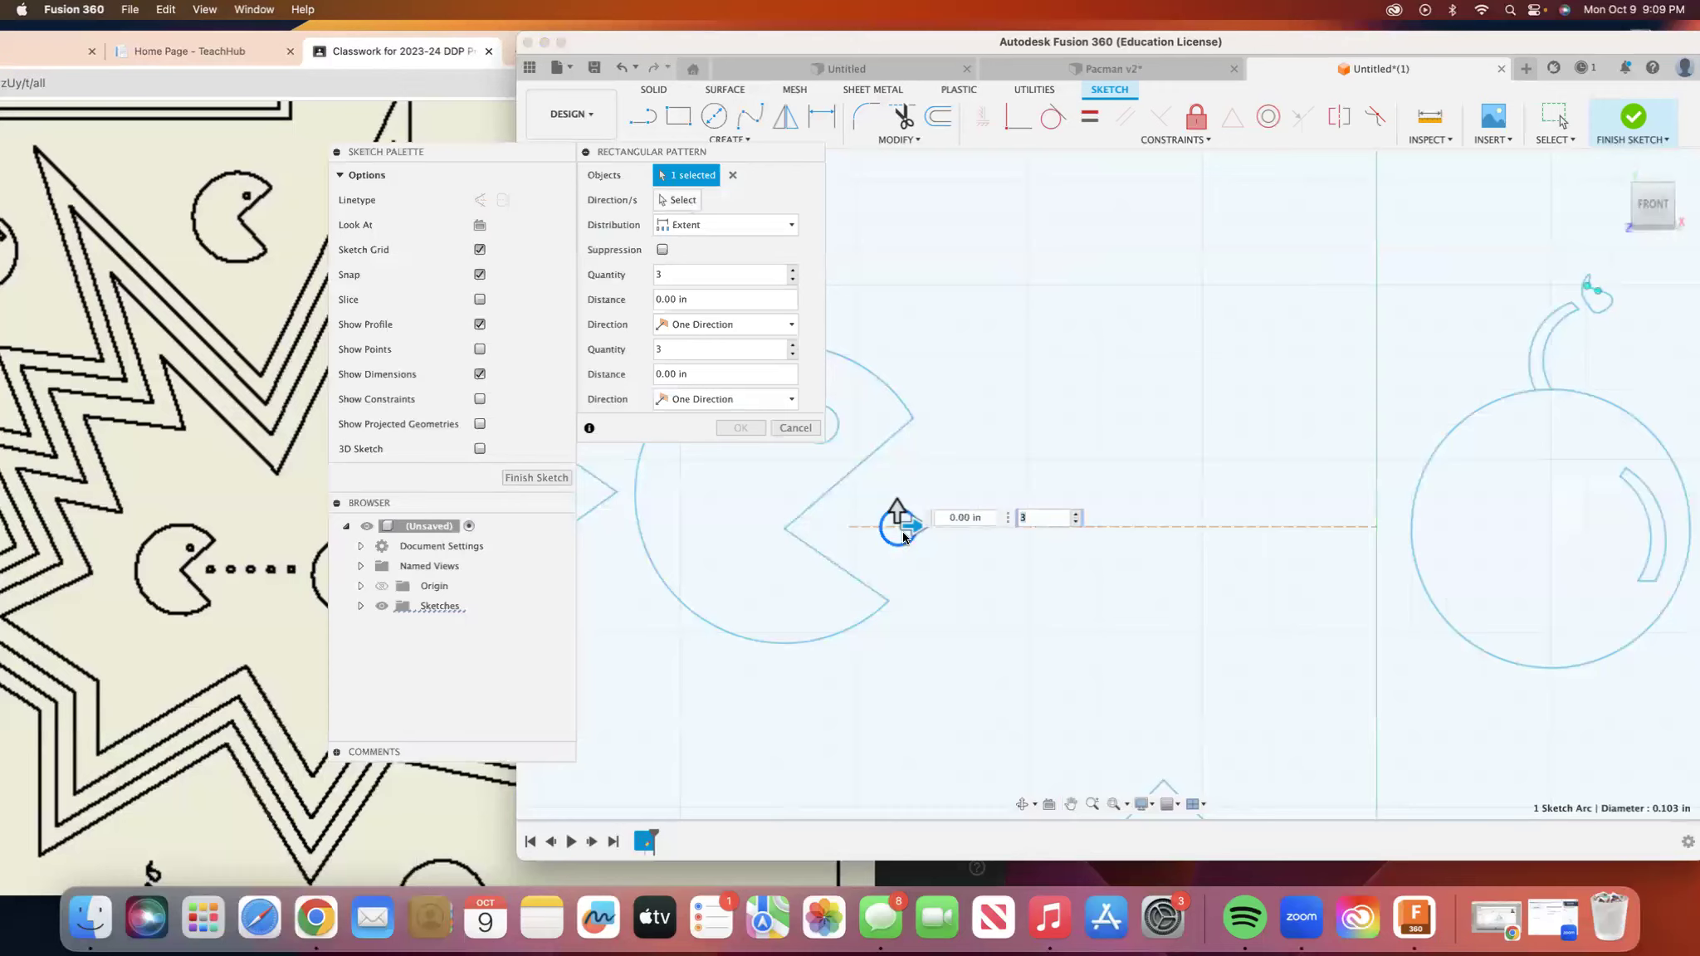
key(Tab)
click(793, 270)
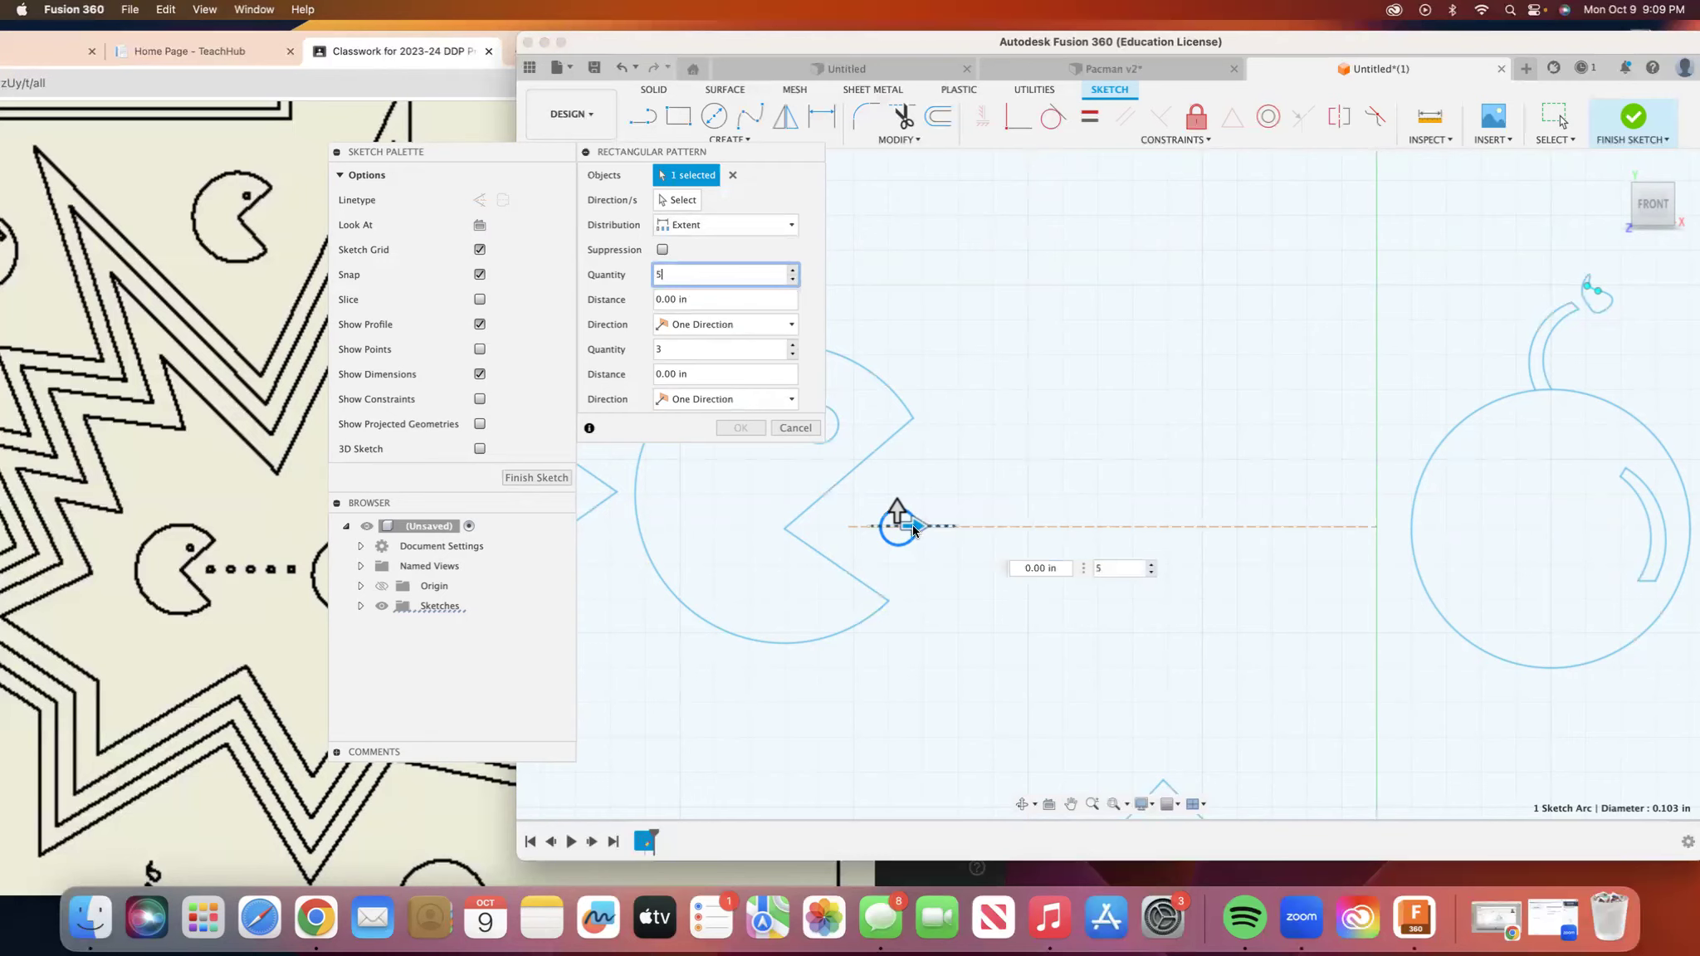
drag(913, 530, 1358, 535)
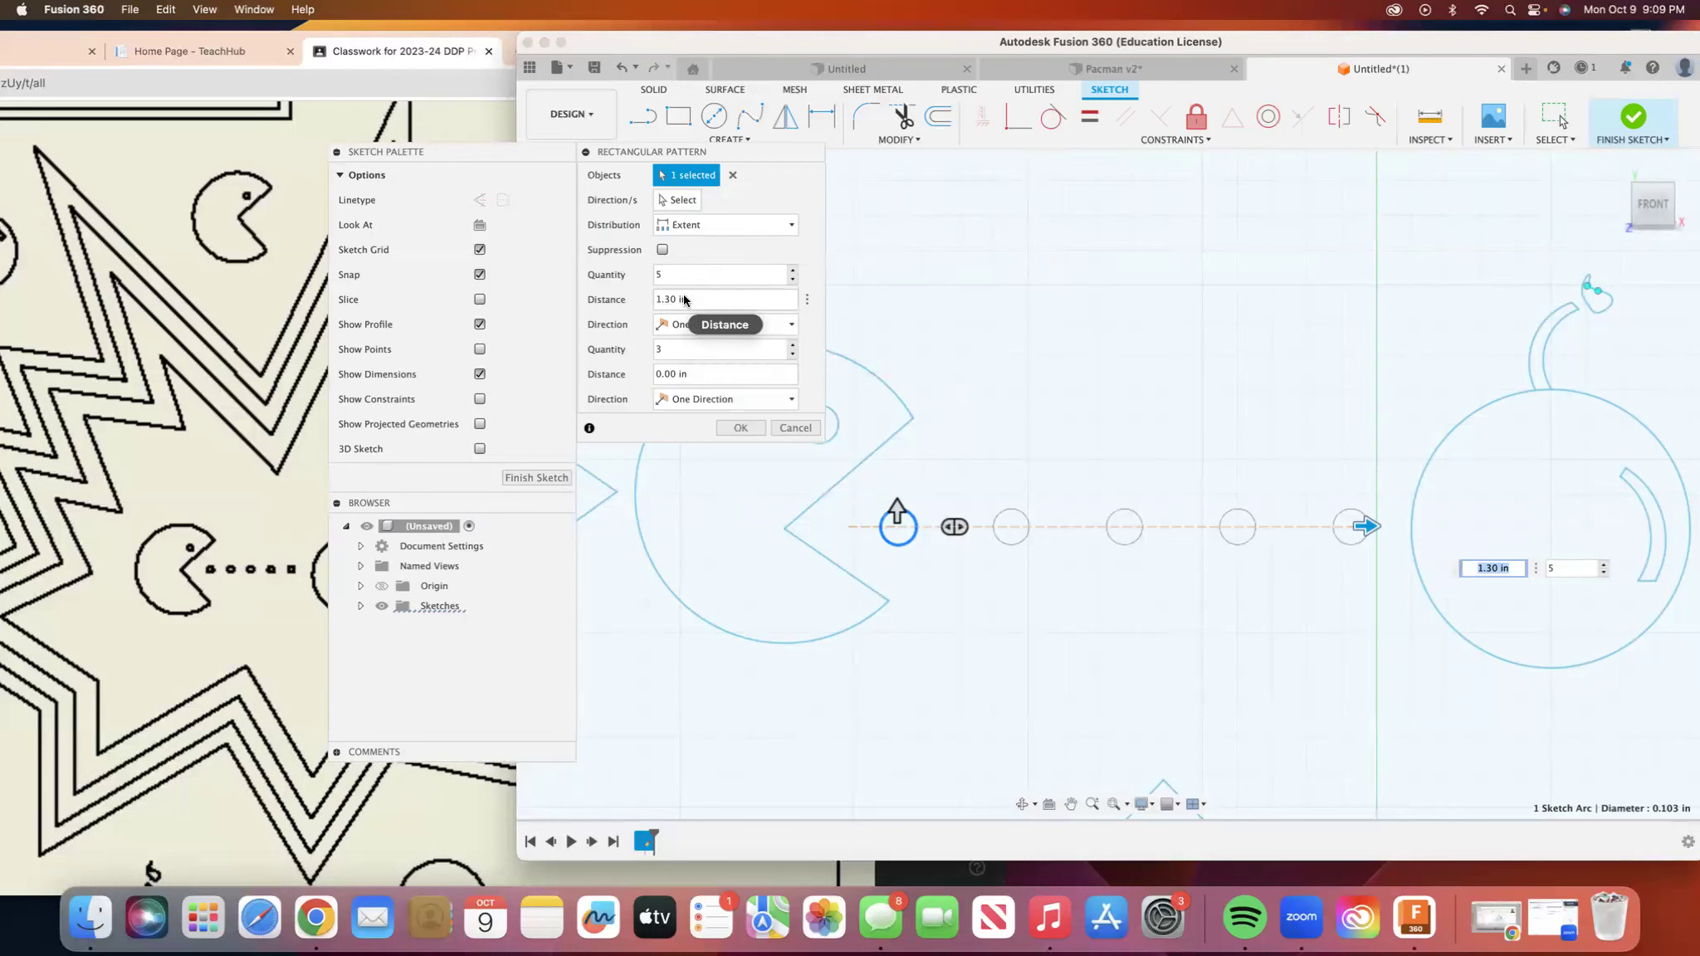
click(985, 329)
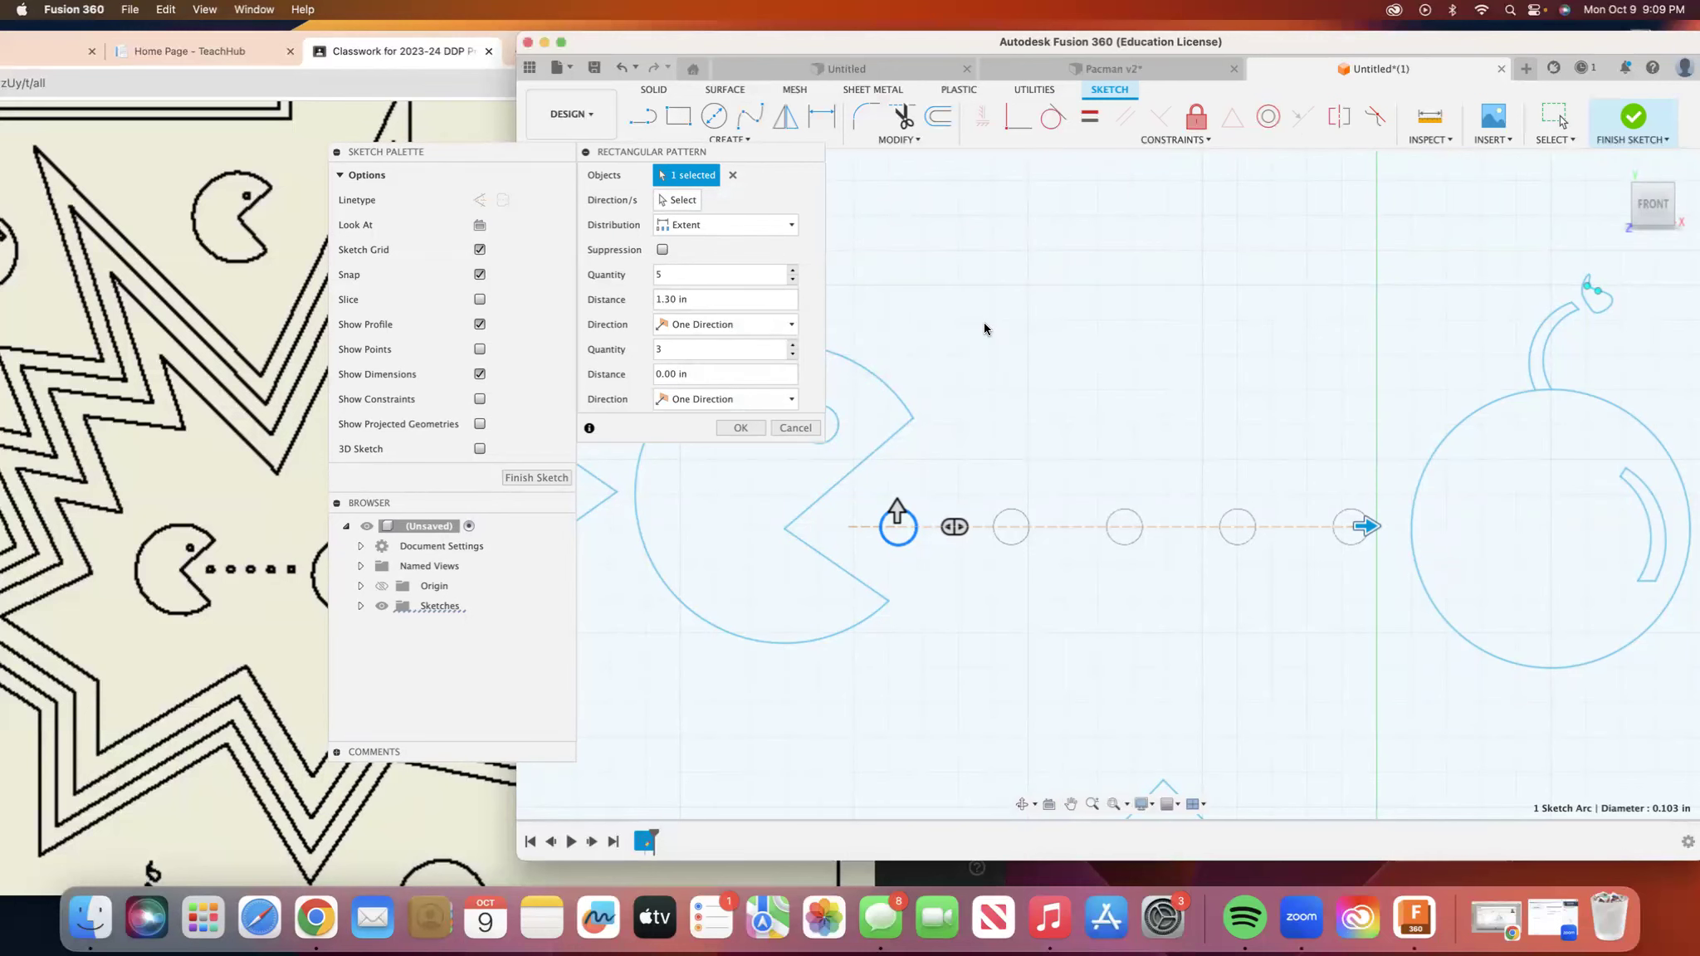
click(739, 427)
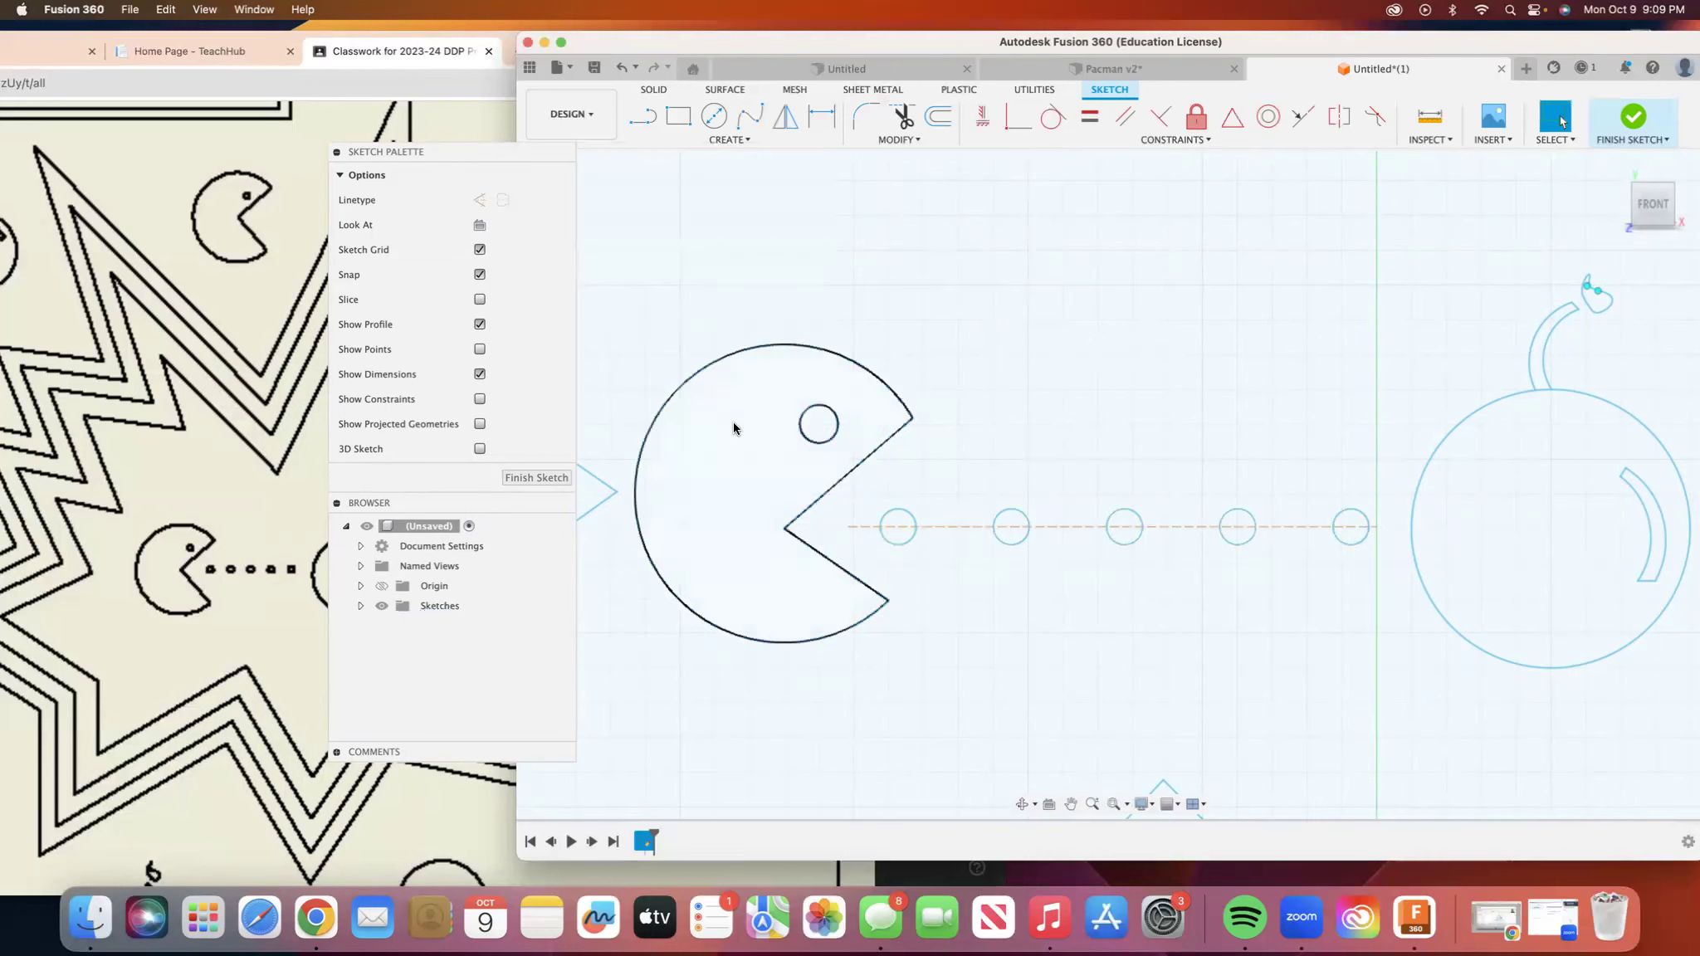
Trim away every segment of the dashed construction line between and inside the five dots, leaving only the circles.
scroll(1117, 292, up, 3)
scroll(1117, 294, down, 4)
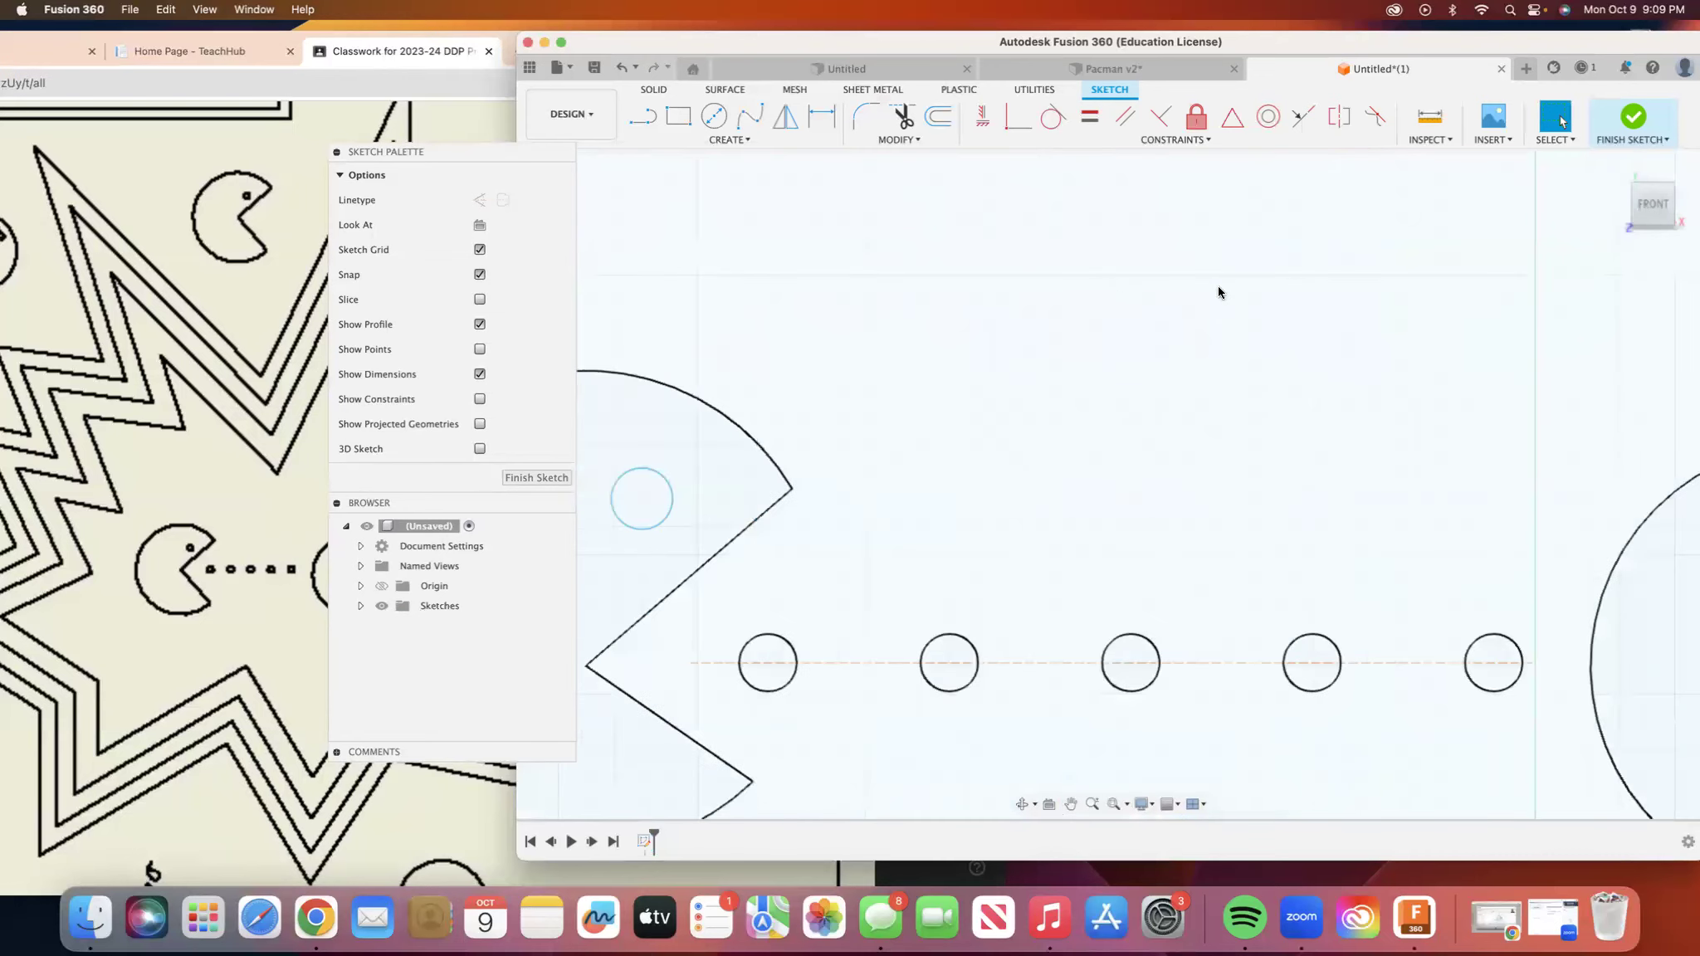
click(902, 116)
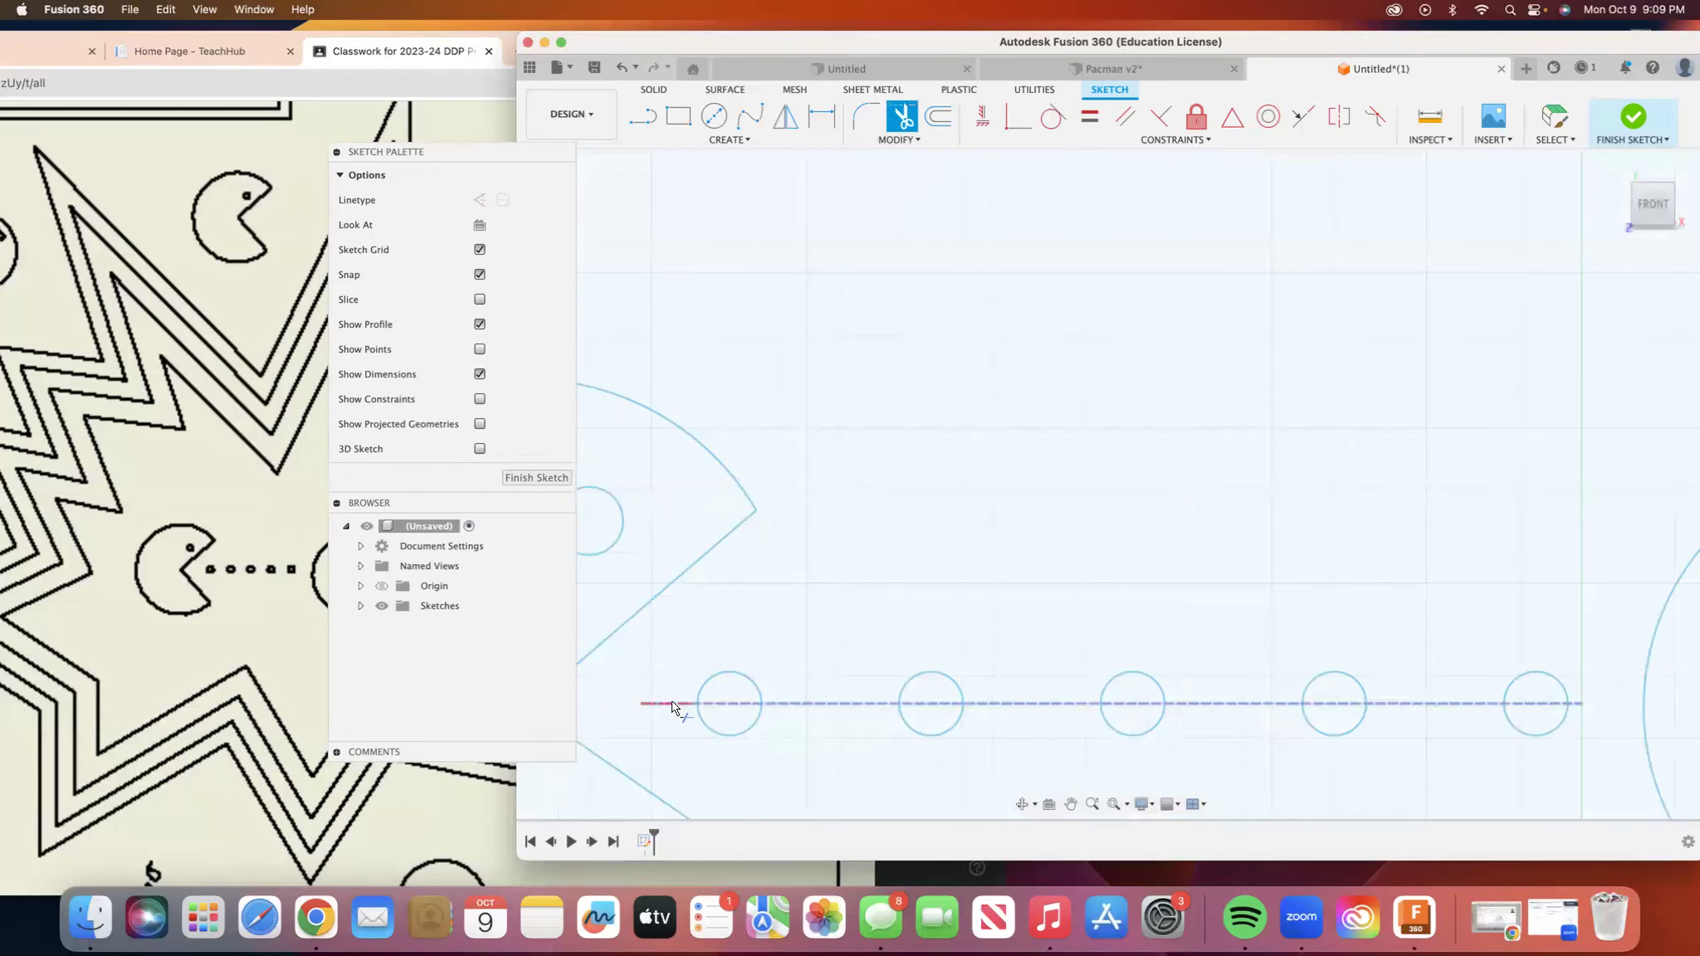
click(674, 704)
click(722, 708)
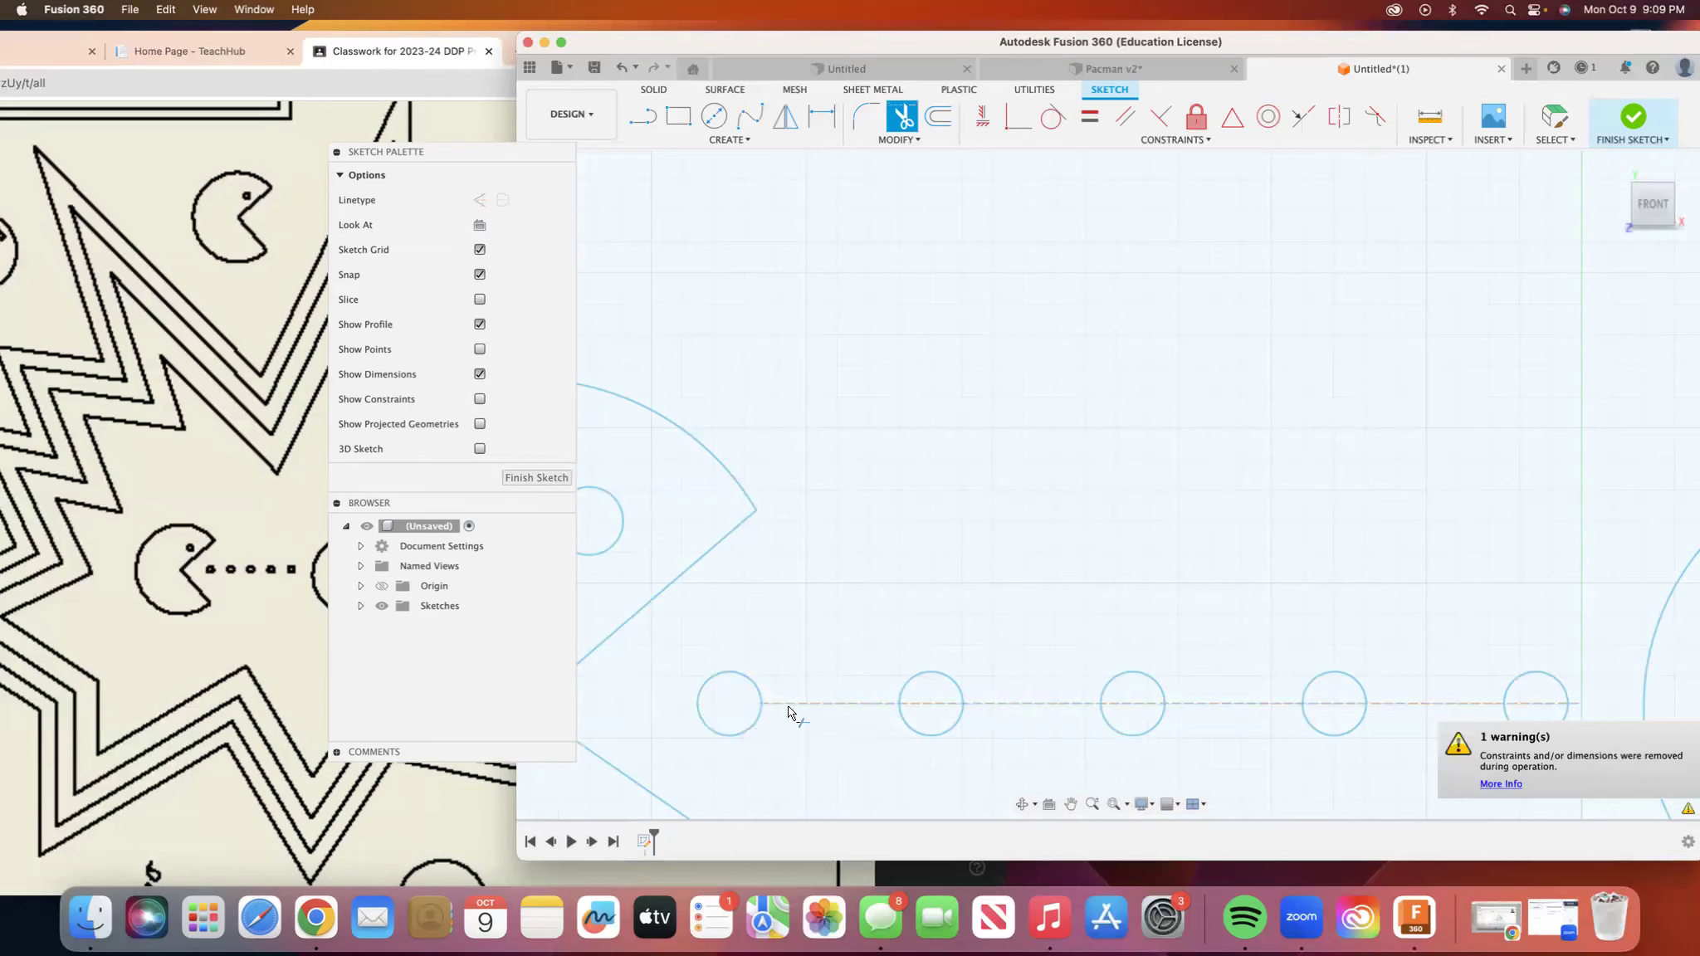
click(817, 705)
click(925, 705)
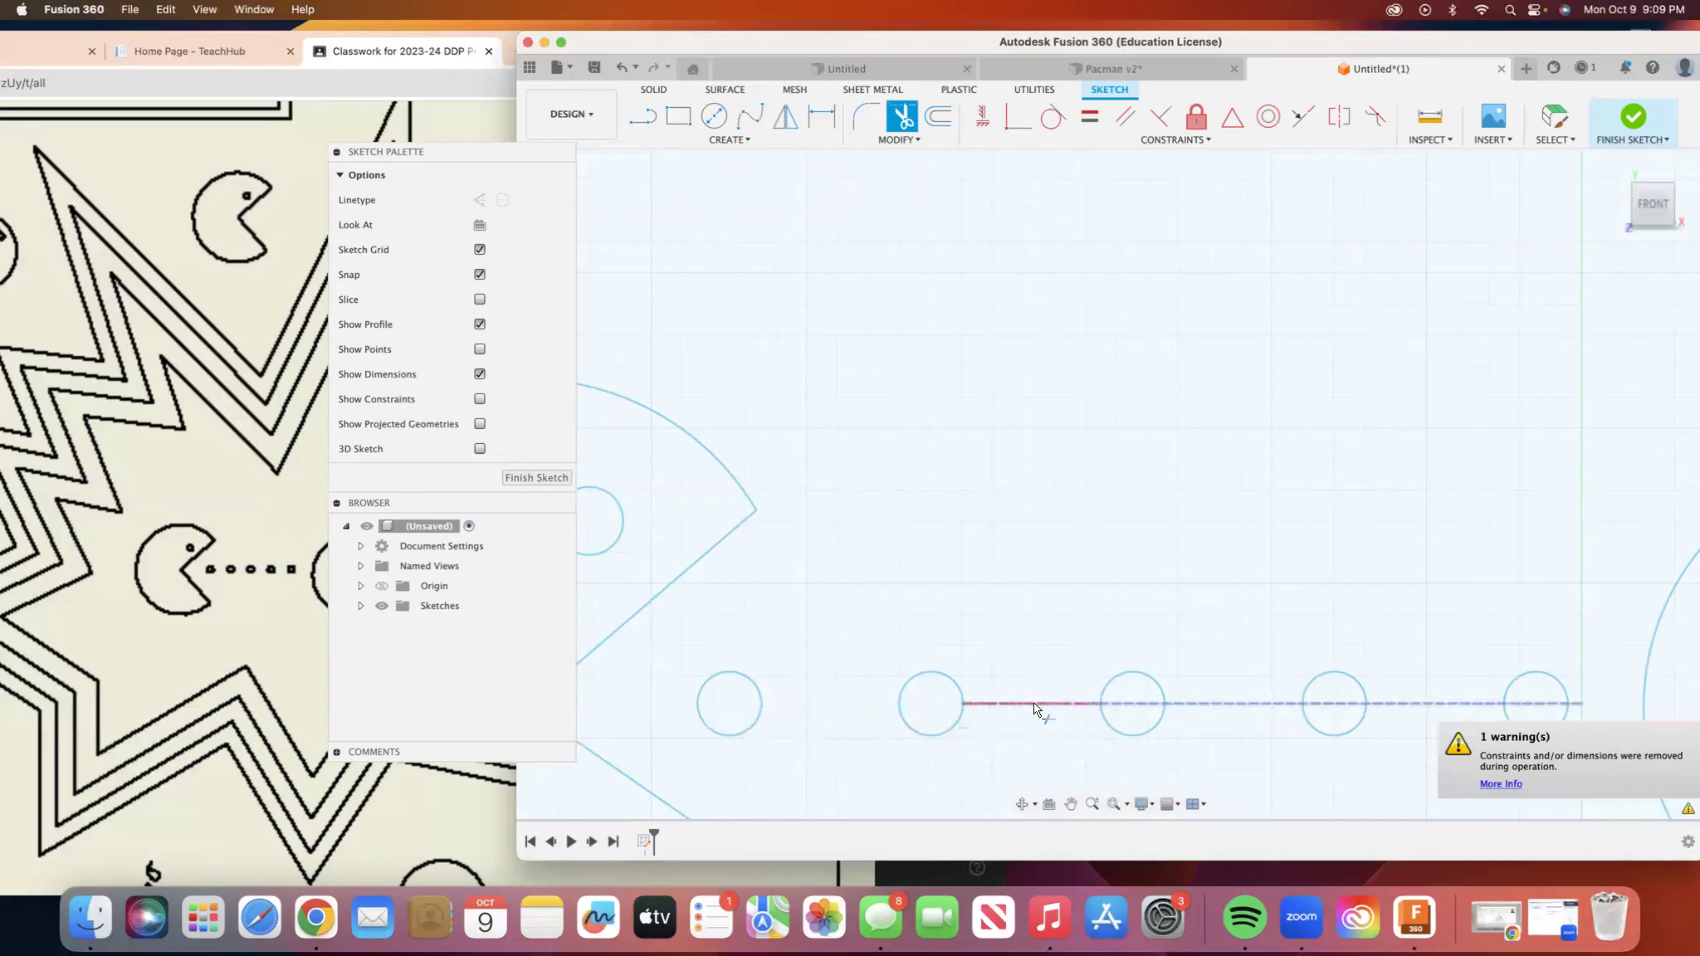
click(1037, 705)
click(1143, 707)
click(1237, 705)
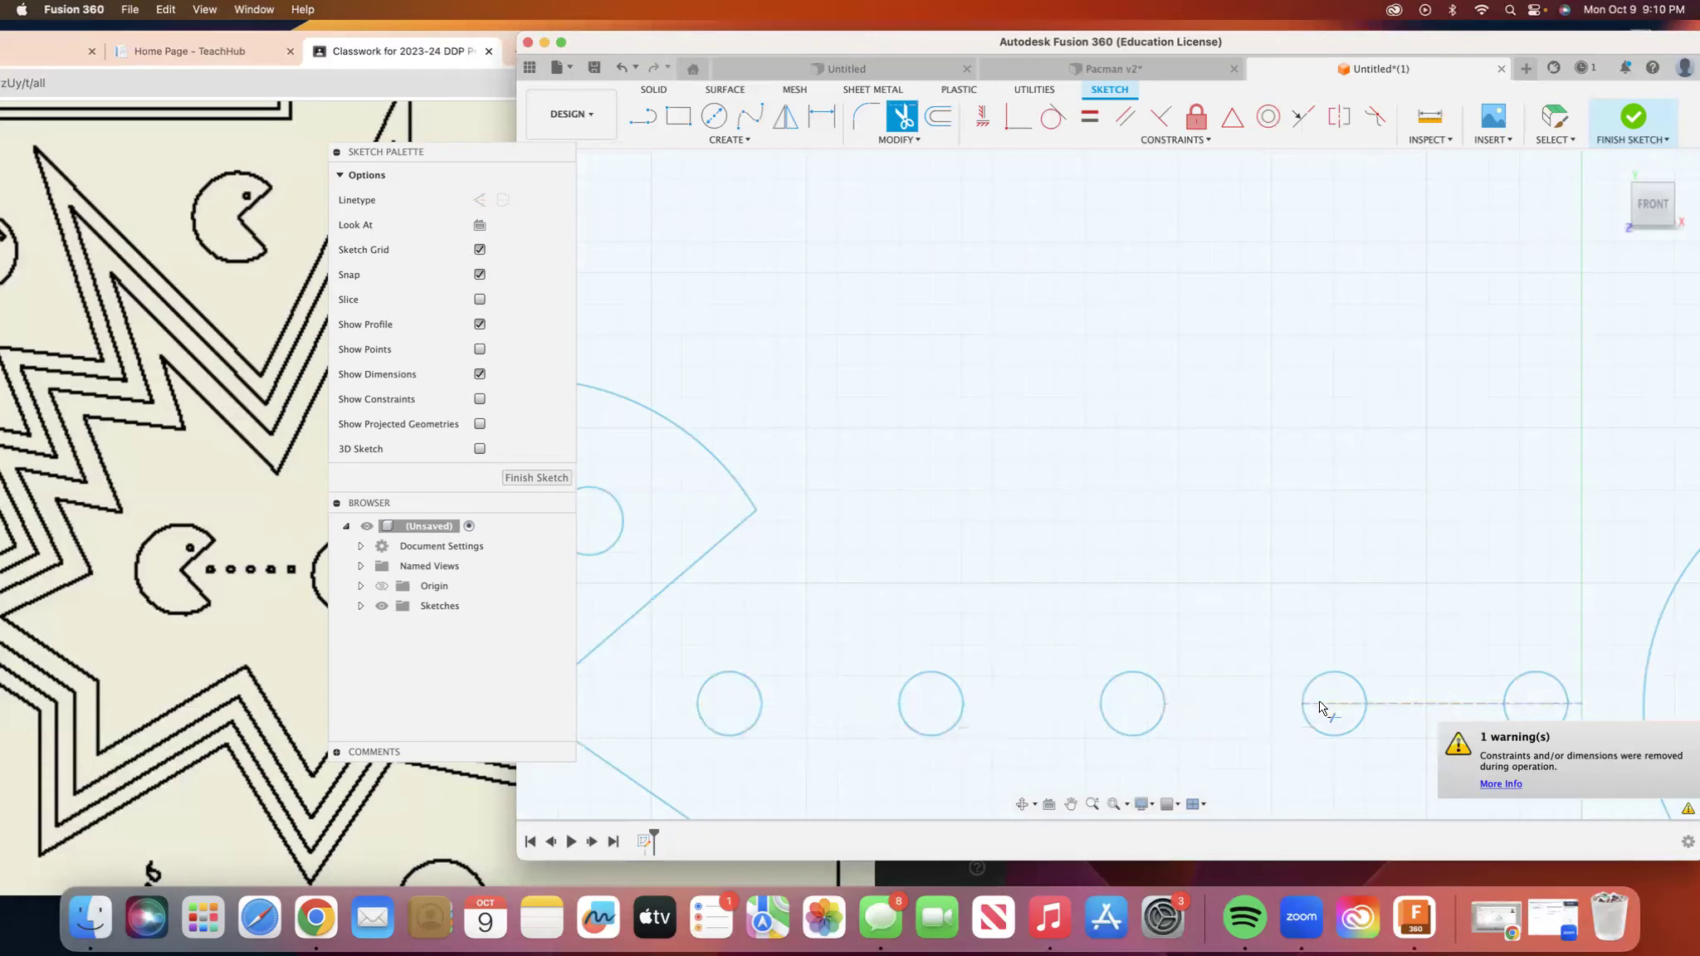
click(1334, 705)
click(1414, 704)
click(1541, 704)
scroll(1238, 627, down, 3)
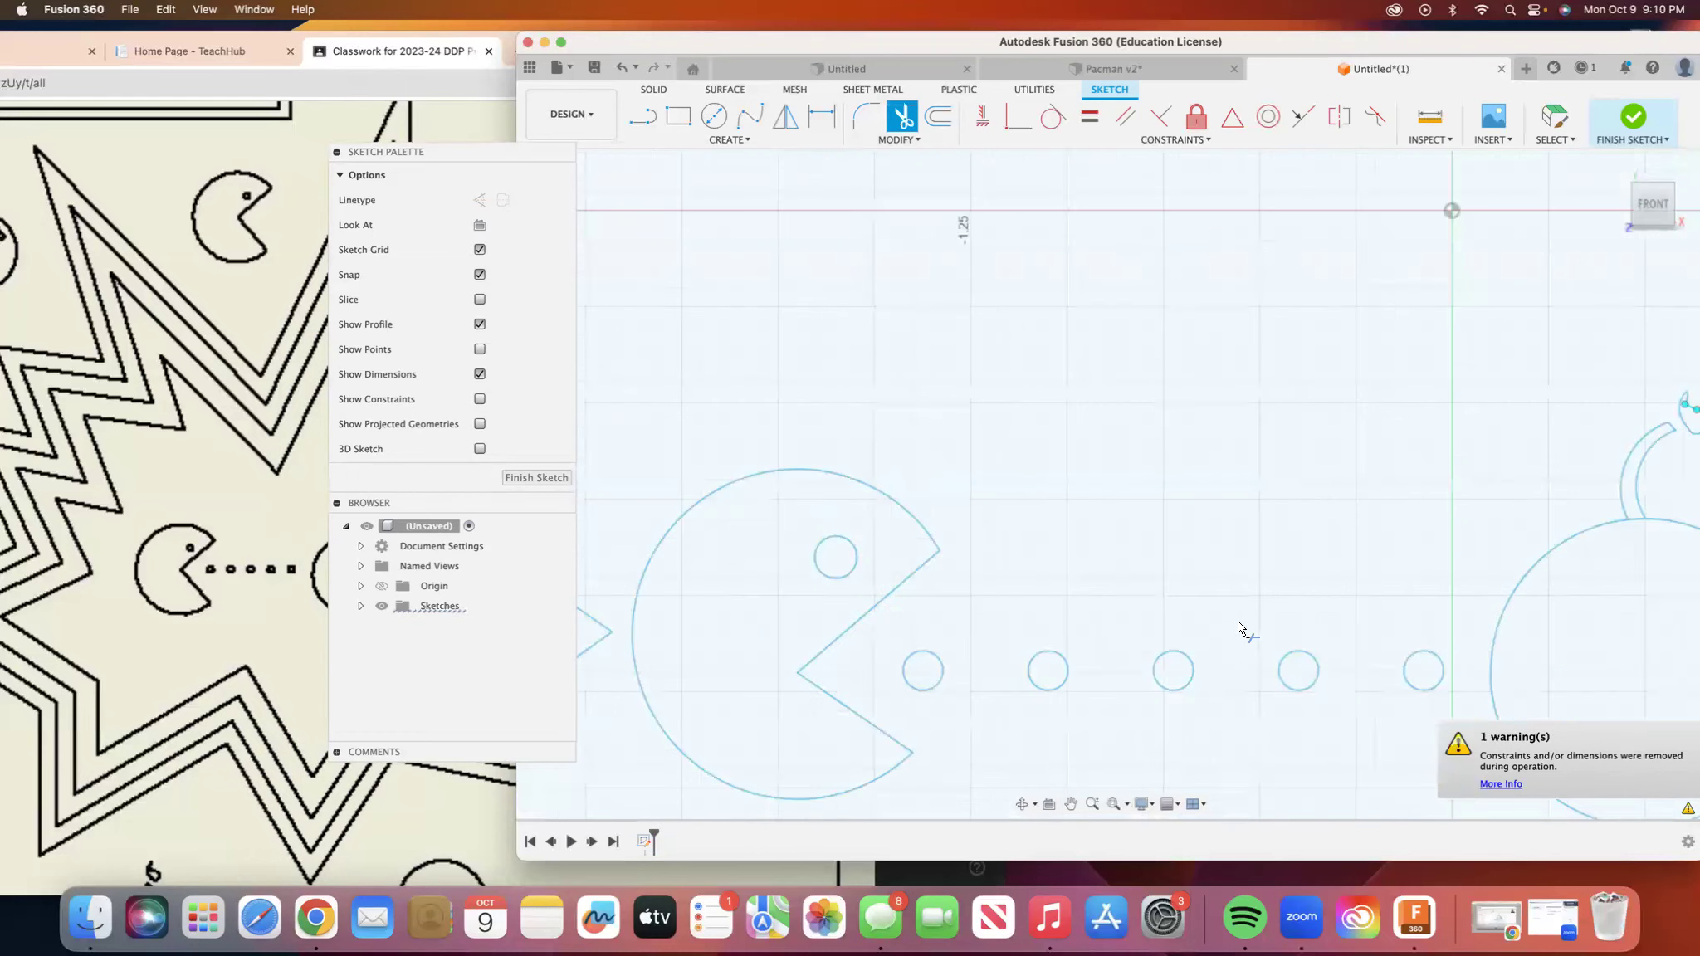
scroll(1238, 628, down, 5)
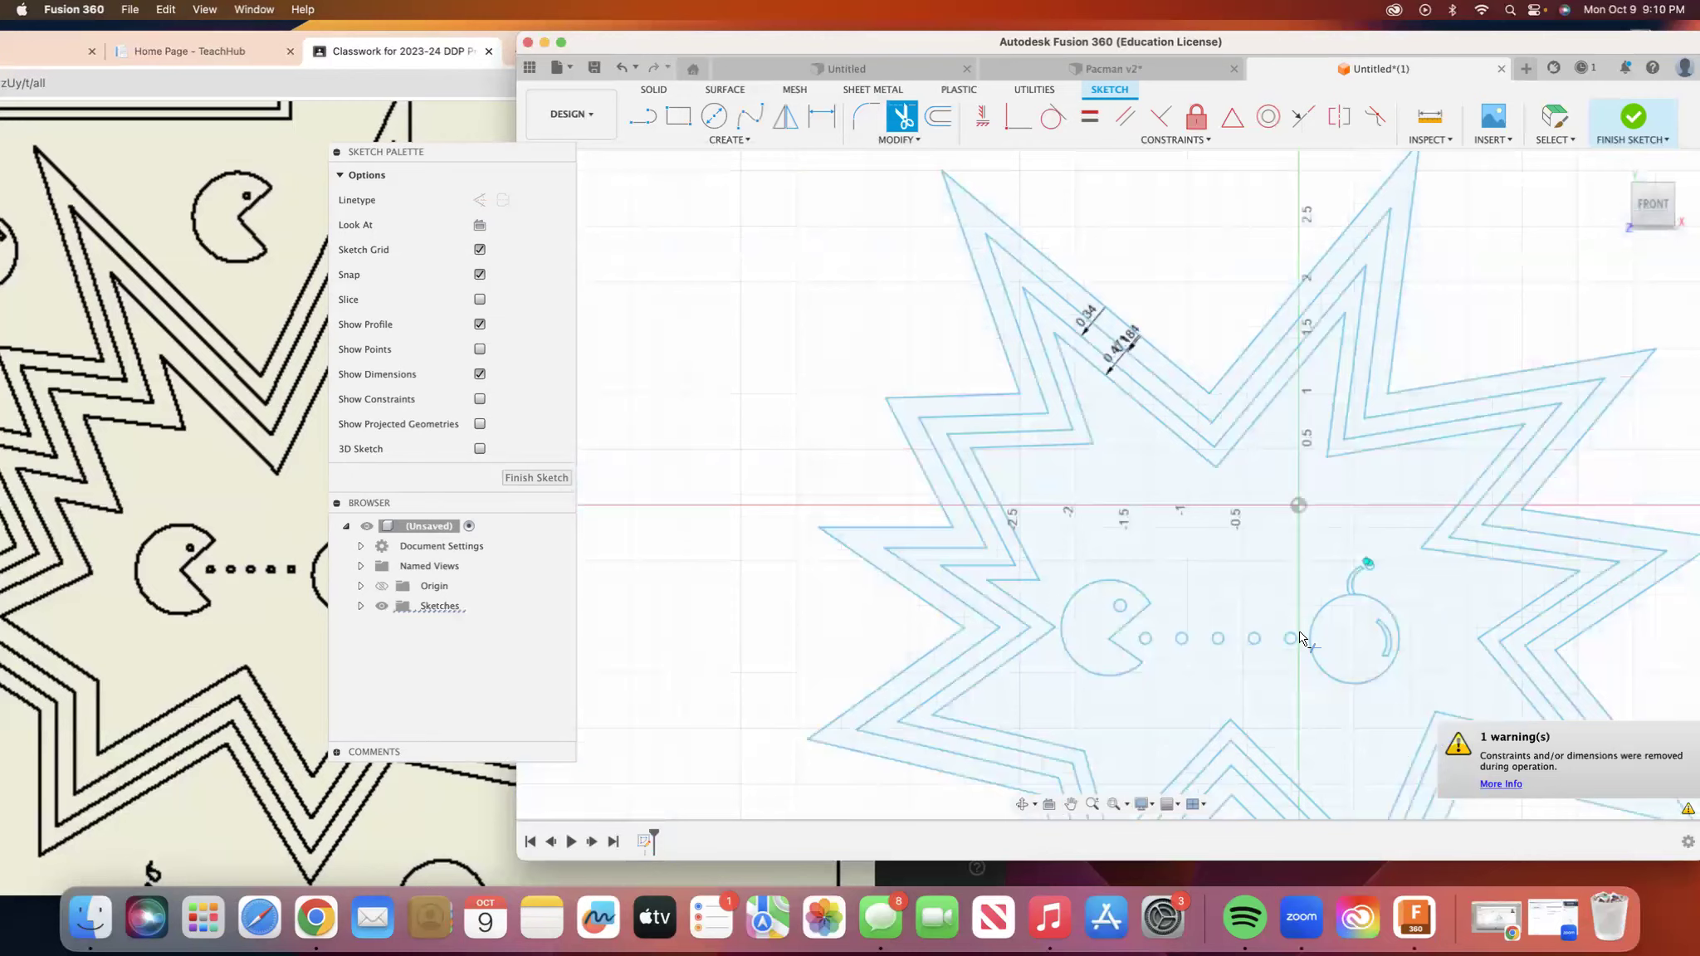
scroll(1169, 660, down, 6)
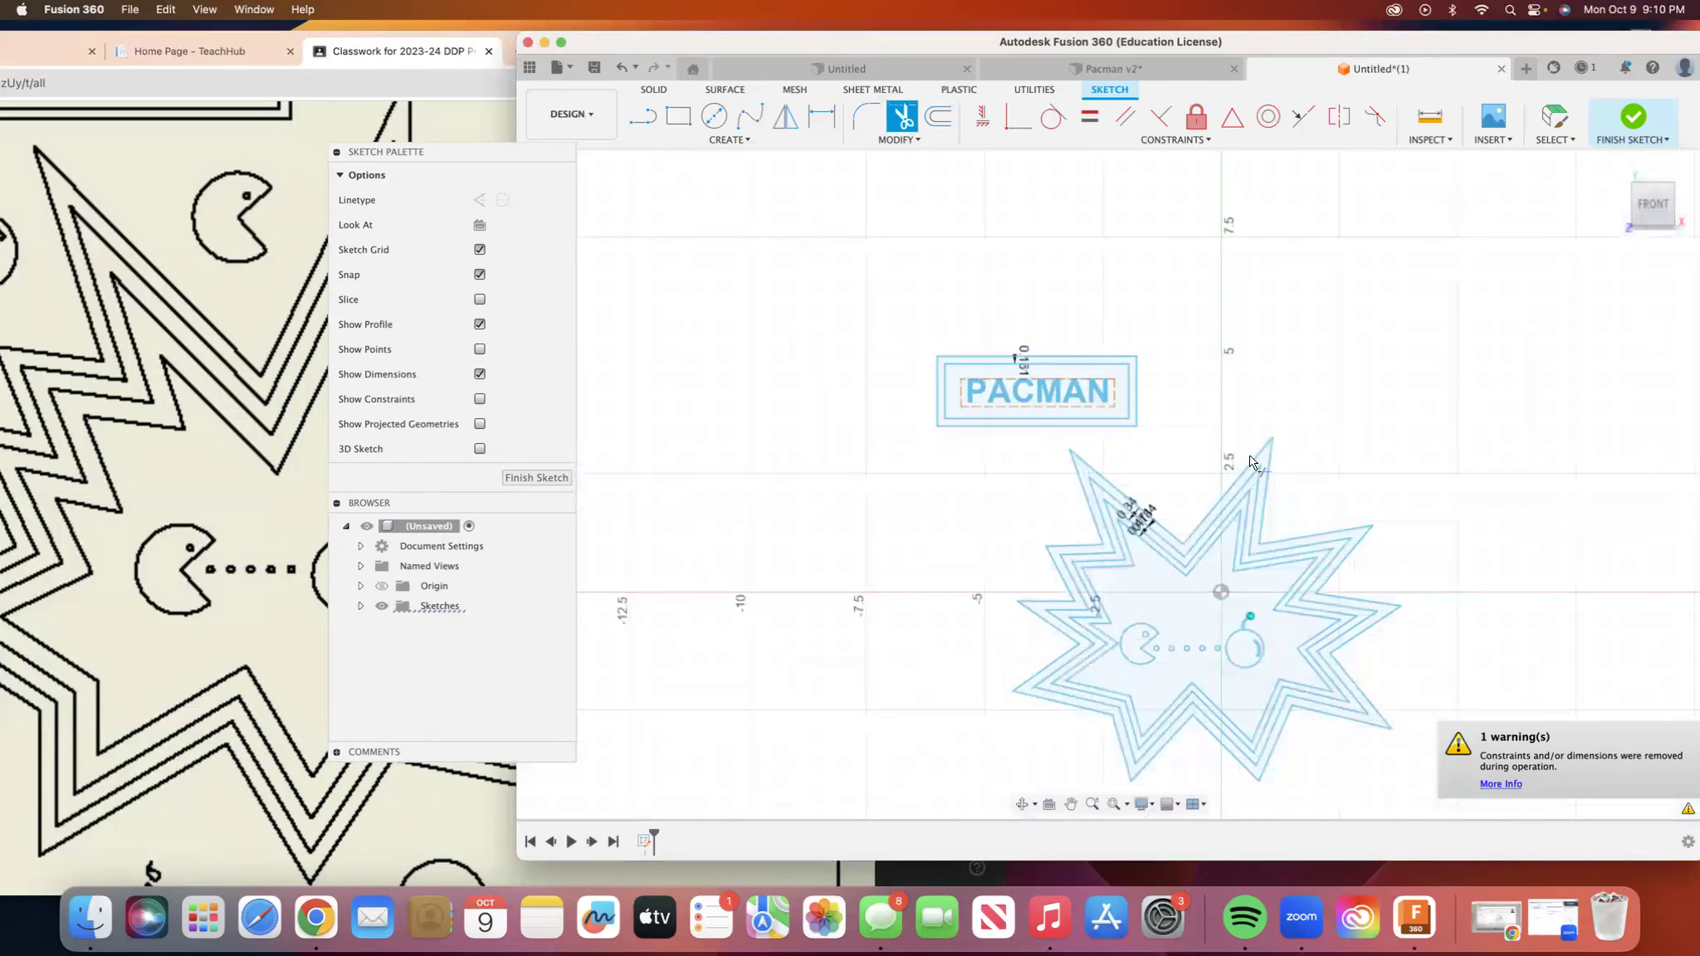